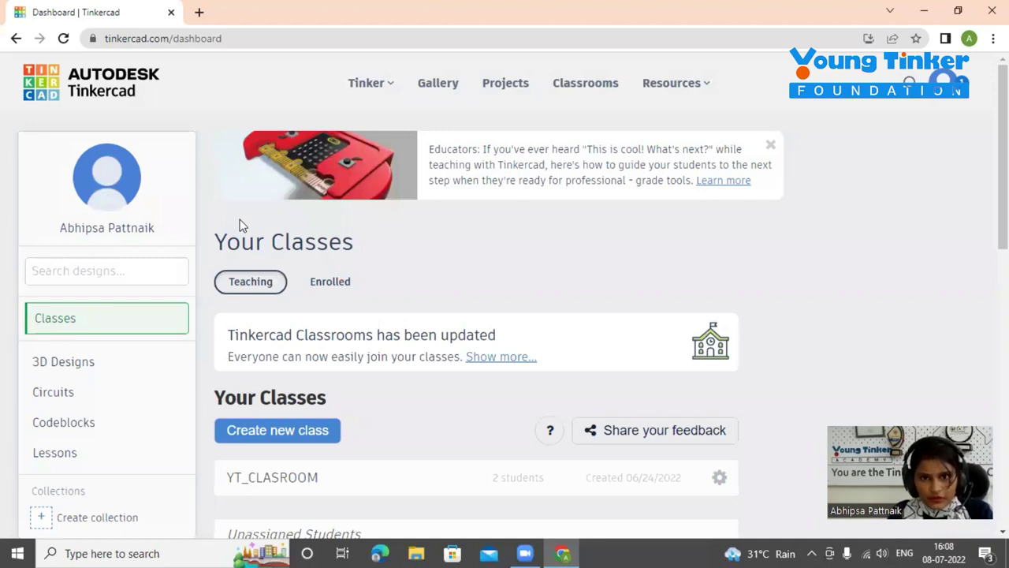
# - Create a new 3D design from the dashboard's 3D Designs section
pyautogui.click(68, 366)
pyautogui.click(277, 282)
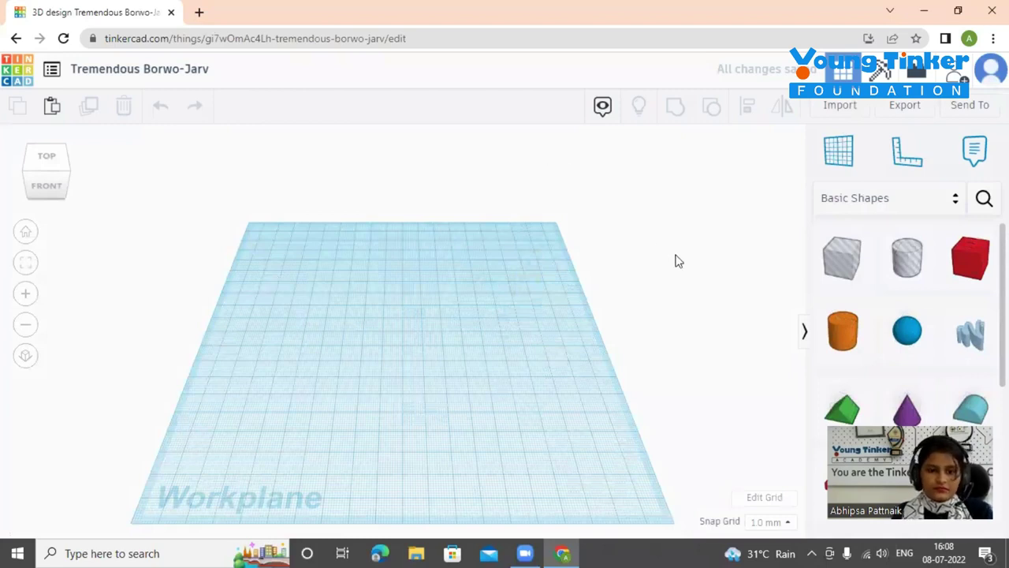
pyautogui.moveTo(612, 399)
pyautogui.mouseDown(button='right')
pyautogui.moveTo(609, 375)
pyautogui.moveTo(608, 414)
pyautogui.mouseUp(button='right')
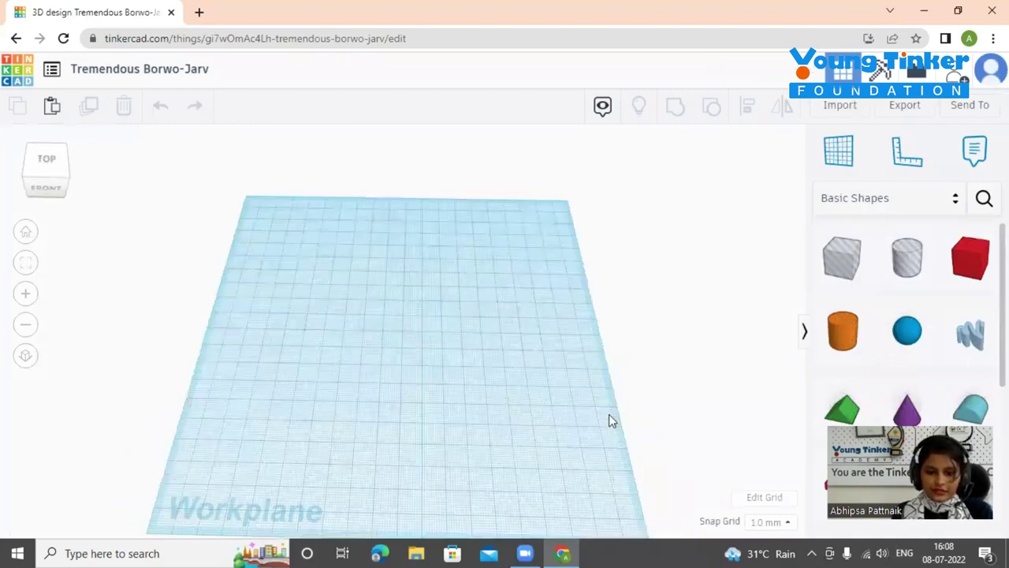
# - Place a cylinder near the middle of the workplane and stretch it to about 60 mm high
pyautogui.moveTo(944, 289); pyautogui.dragTo(852, 288)
pyautogui.moveTo(977, 268); pyautogui.dragTo(387, 388)
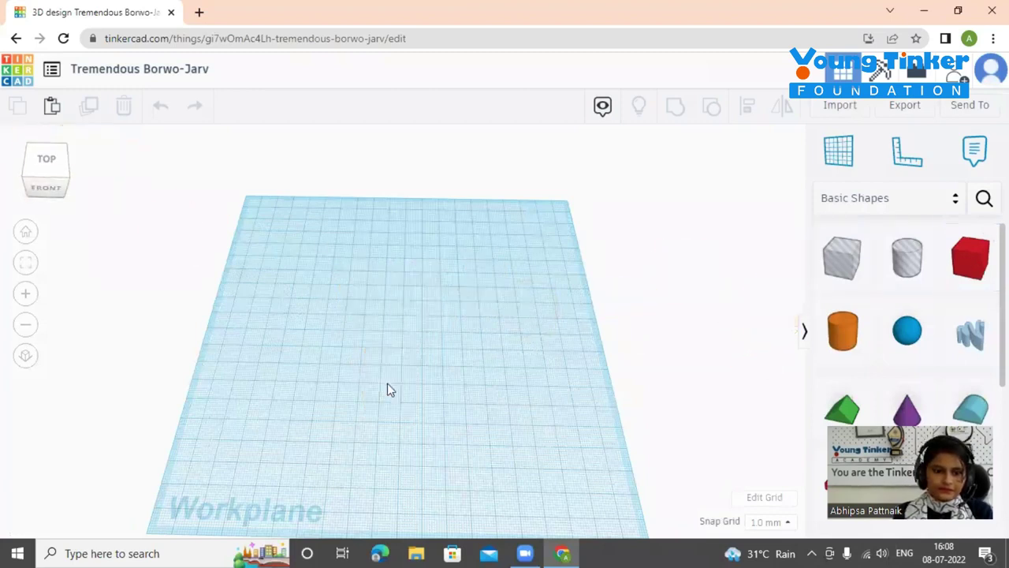
pyautogui.moveTo(853, 349); pyautogui.dragTo(413, 316)
pyautogui.moveTo(515, 393); pyautogui.dragTo(430, 319, button='right')
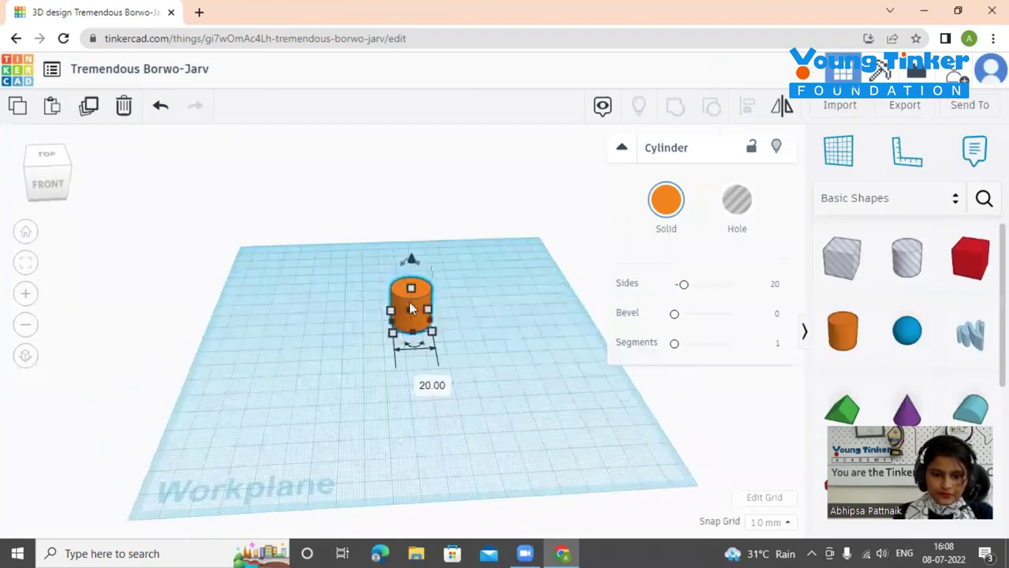
pyautogui.moveTo(410, 289); pyautogui.dragTo(410, 214)
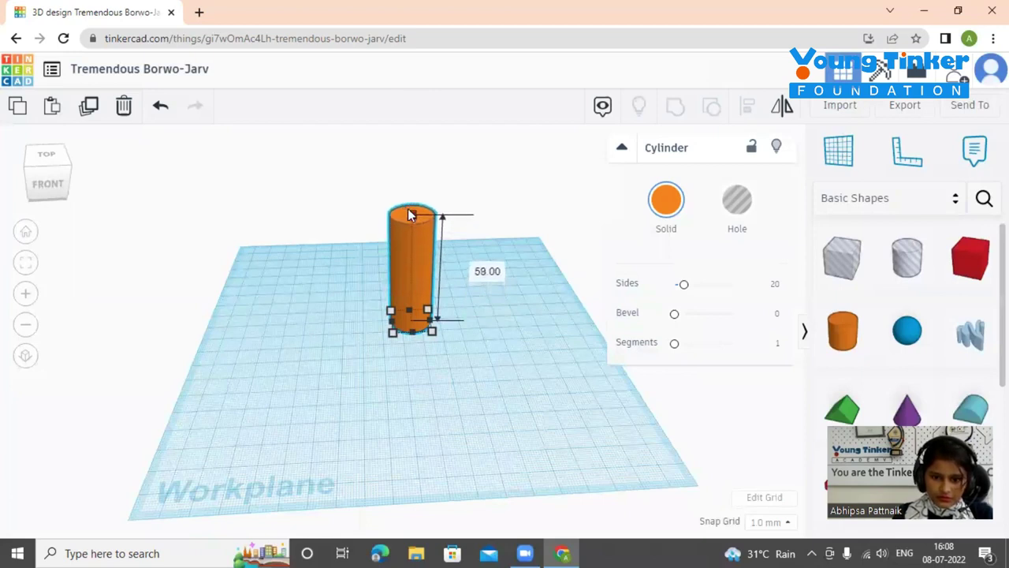
pyautogui.moveTo(410, 212); pyautogui.dragTo(410, 210)
pyautogui.moveTo(505, 321); pyautogui.dragTo(457, 319, button='right')
pyautogui.click(420, 279)
# - Place a box on the workplane in front of and beside the cylinder, and reduce its height to a thin slab
pyautogui.moveTo(969, 257); pyautogui.dragTo(514, 364)
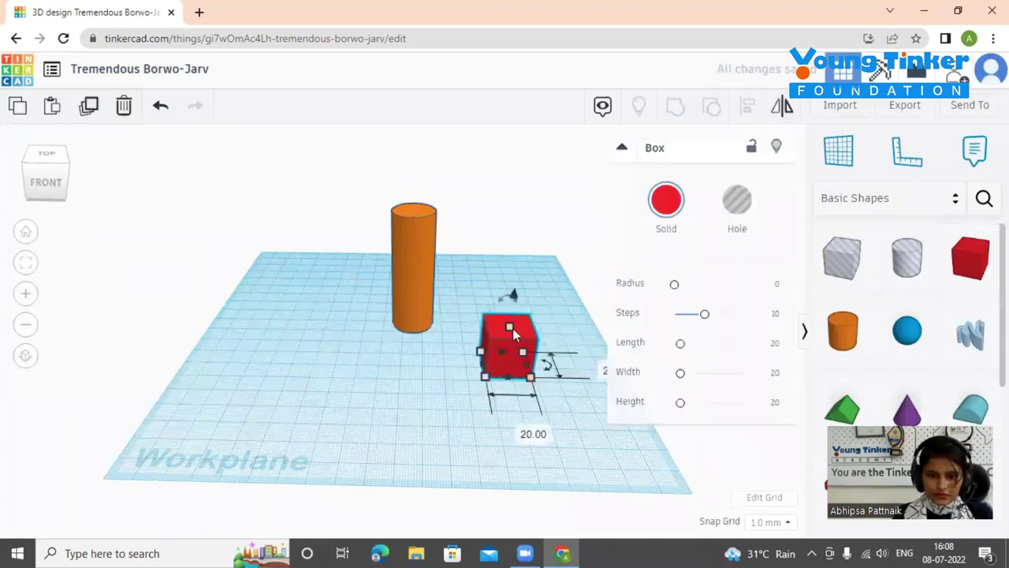
pyautogui.click(580, 347)
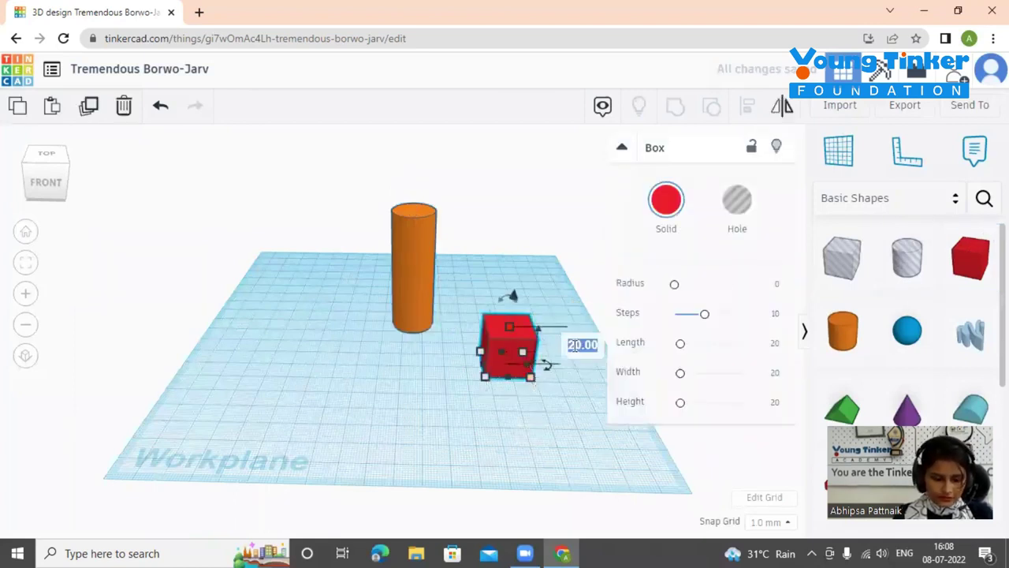
pyautogui.press('Return')
pyautogui.click(588, 450)
pyautogui.moveTo(577, 428); pyautogui.dragTo(578, 442, button='right')
pyautogui.click(514, 386)
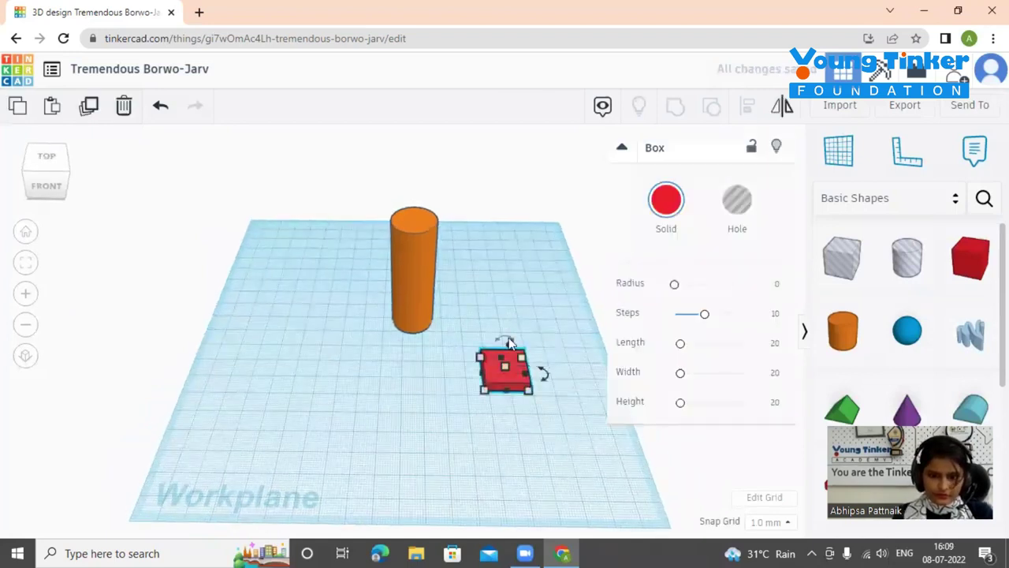
# - Raise the slab to about 61 mm above the workplane and set it on top of the cylinder
pyautogui.moveTo(528, 278); pyautogui.dragTo(533, 286)
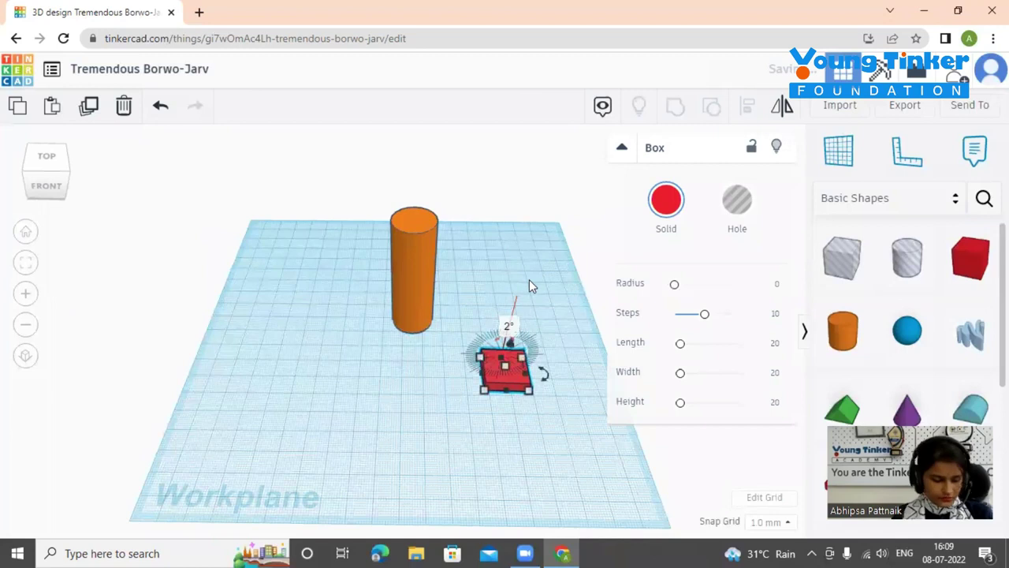
pyautogui.hotkey('ctrl', 'z')
pyautogui.moveTo(511, 351); pyautogui.dragTo(519, 226)
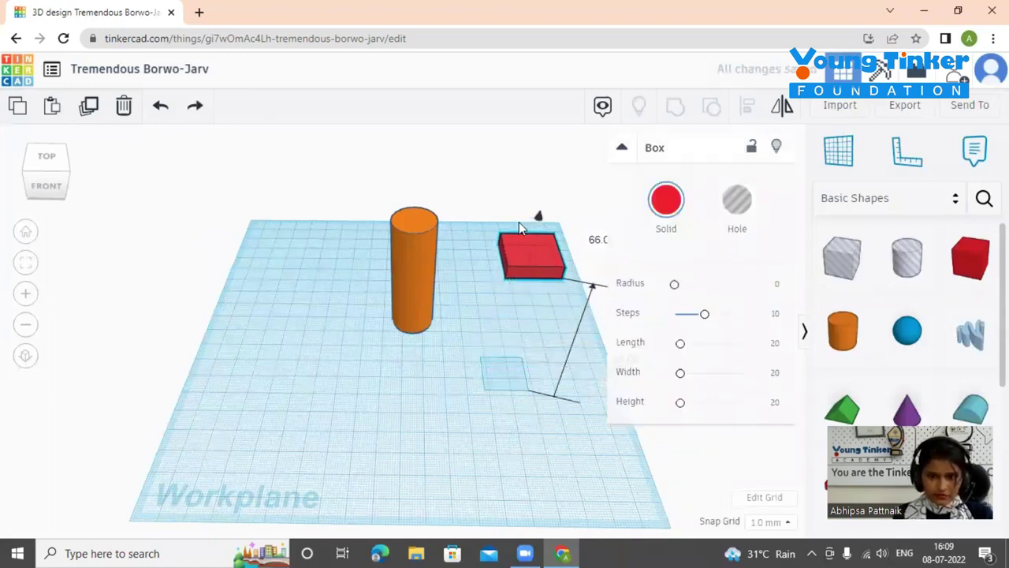
pyautogui.moveTo(537, 264); pyautogui.dragTo(416, 223)
pyautogui.moveTo(471, 422); pyautogui.dragTo(466, 381, button='right')
pyautogui.moveTo(413, 157); pyautogui.dragTo(414, 164)
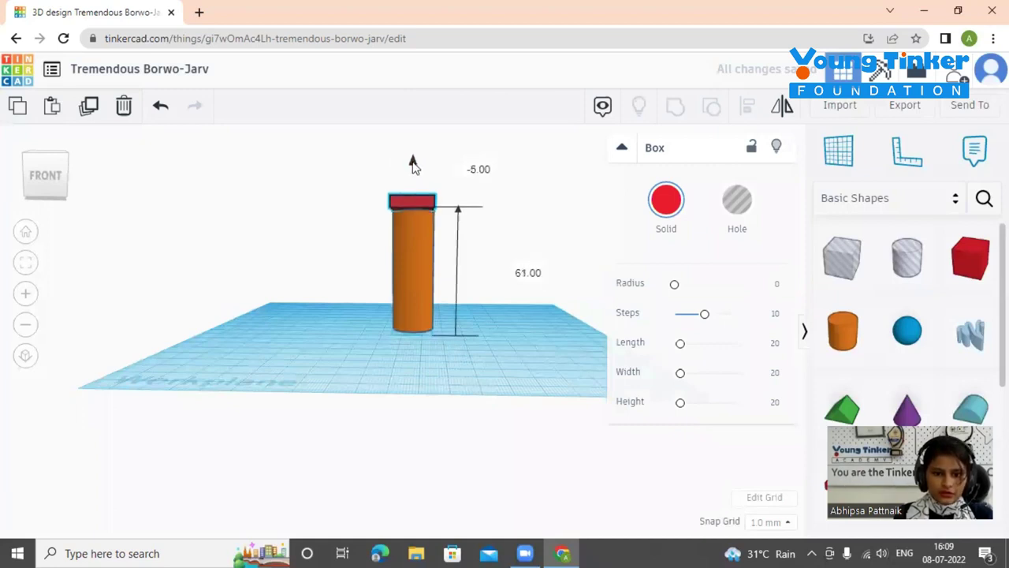
# - Fine-tune the slab's fit and height so it rests squarely on the cylinder's top
pyautogui.moveTo(457, 368); pyautogui.dragTo(474, 475, button='right')
pyautogui.moveTo(436, 325); pyautogui.dragTo(433, 308)
pyautogui.moveTo(491, 365); pyautogui.dragTo(448, 310, button='right')
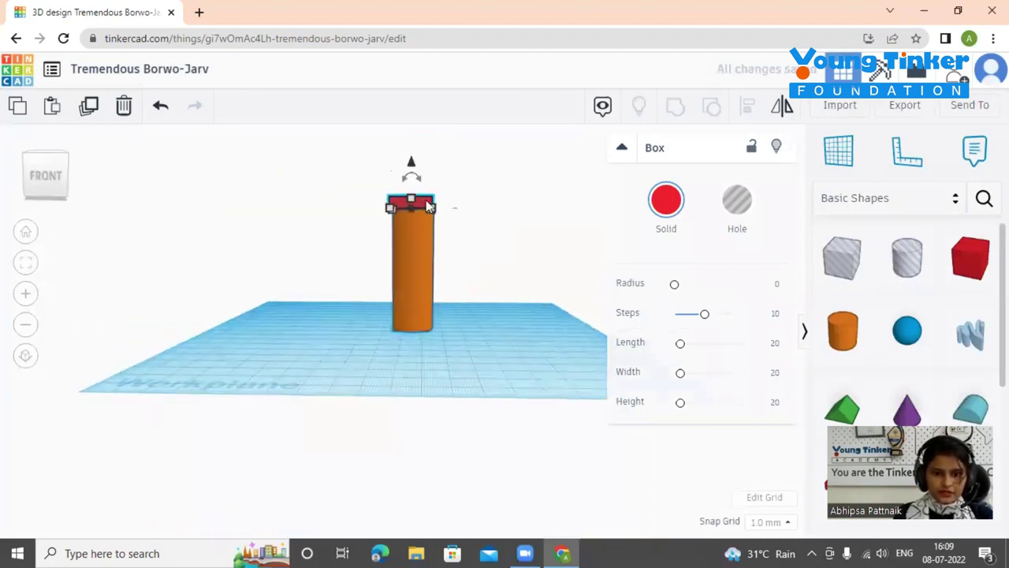
pyautogui.moveTo(428, 205); pyautogui.dragTo(430, 204)
pyautogui.moveTo(455, 244); pyautogui.dragTo(462, 378, button='right')
pyautogui.moveTo(459, 254); pyautogui.dragTo(460, 271, button='right')
pyautogui.moveTo(413, 167); pyautogui.dragTo(415, 168)
pyautogui.moveTo(502, 385); pyautogui.dragTo(426, 302, button='right')
# - Shrink the cylinder's base slightly and shift the slab and cylinder so the slab is centred over it
pyautogui.click(432, 329)
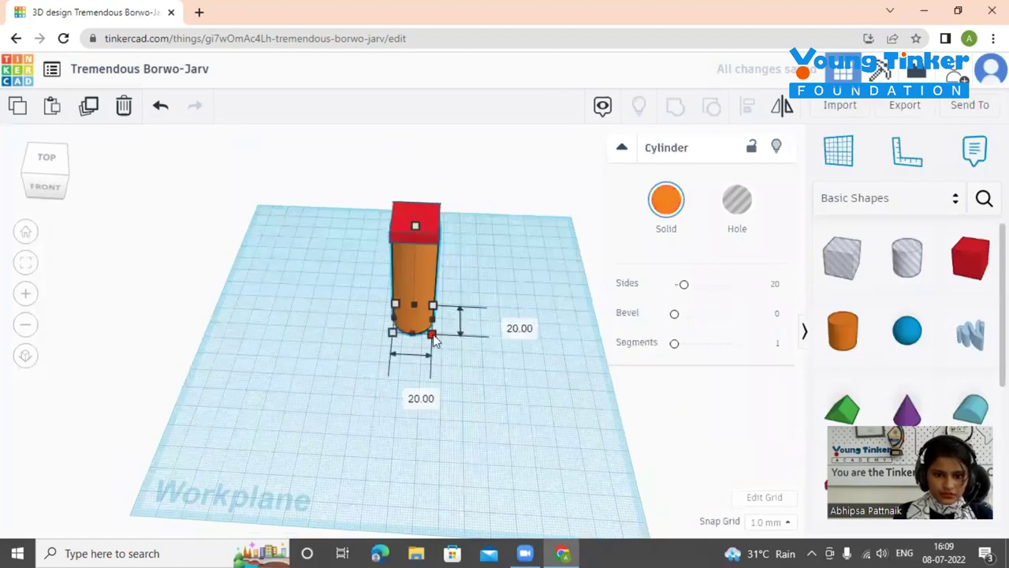
pyautogui.moveTo(433, 334); pyautogui.dragTo(431, 333)
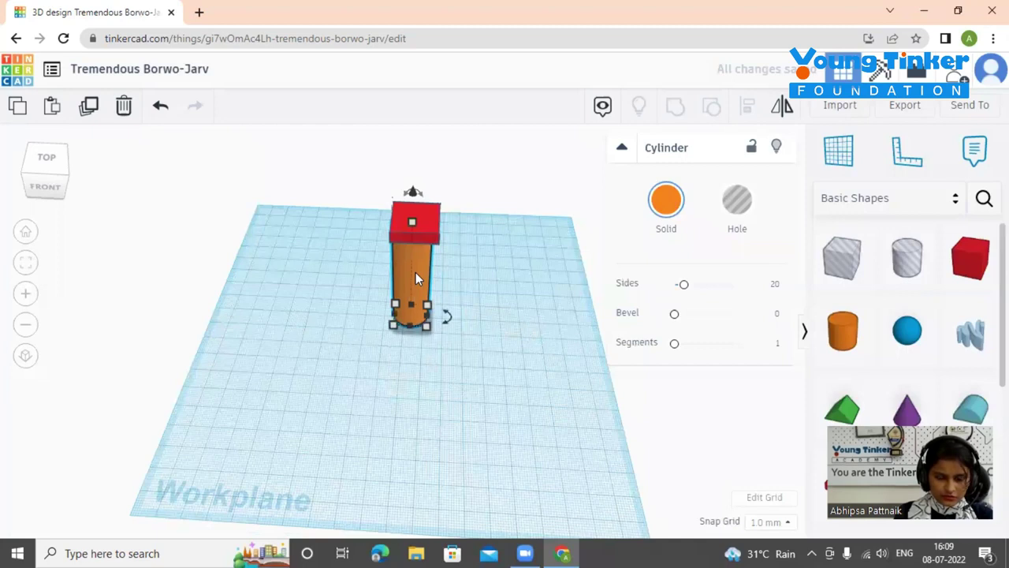
pyautogui.moveTo(542, 458); pyautogui.dragTo(285, 538, button='right')
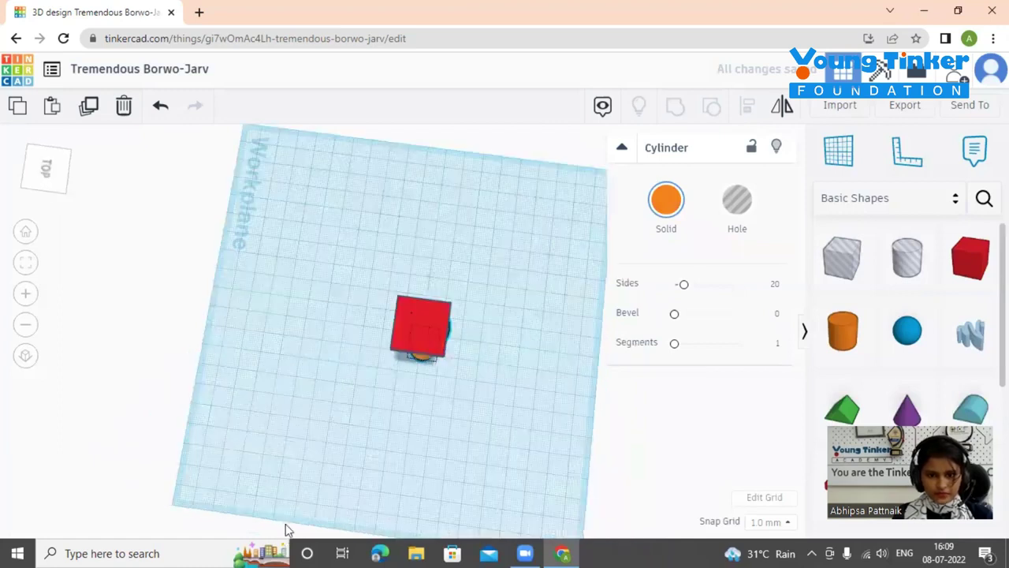
pyautogui.click(429, 338)
pyautogui.moveTo(430, 338); pyautogui.dragTo(428, 340)
pyautogui.moveTo(506, 399); pyautogui.dragTo(387, 221, button='right')
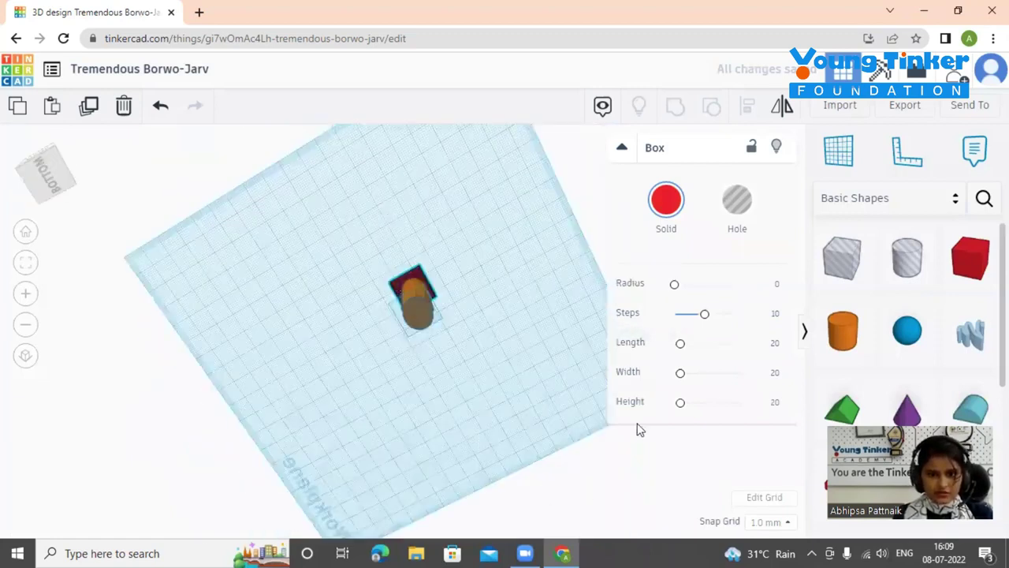
pyautogui.moveTo(637, 423); pyautogui.dragTo(661, 406, button='right')
pyautogui.moveTo(426, 385); pyautogui.dragTo(411, 363, button='right')
pyautogui.click(415, 267)
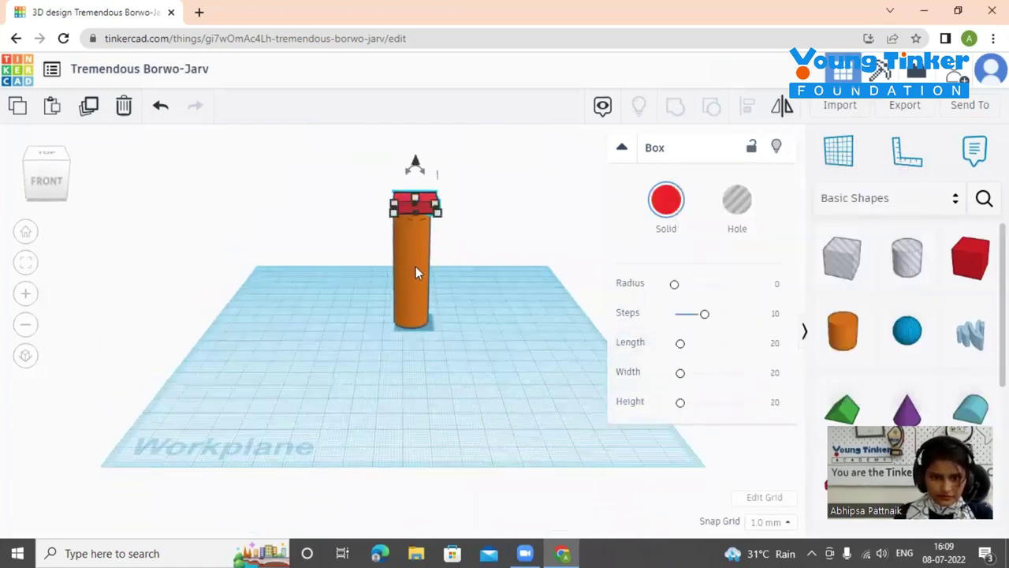
pyautogui.press('Right')
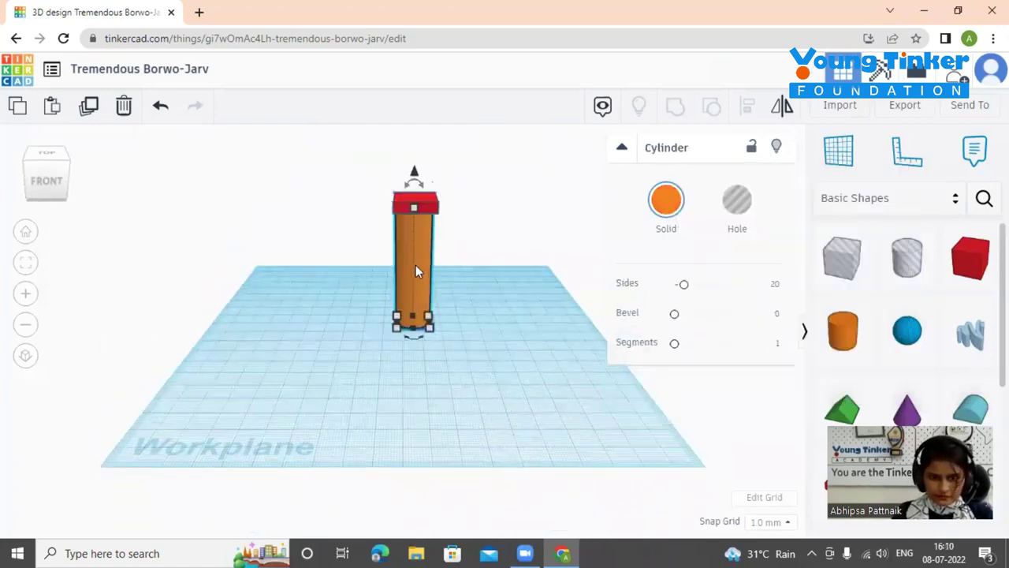
# - Group the slab and cylinder into a single column
pyautogui.moveTo(510, 292); pyautogui.dragTo(518, 439, button='right')
pyautogui.moveTo(458, 354); pyautogui.dragTo(463, 380, button='right')
pyautogui.moveTo(326, 219); pyautogui.dragTo(482, 405)
pyautogui.moveTo(572, 274); pyautogui.dragTo(574, 272)
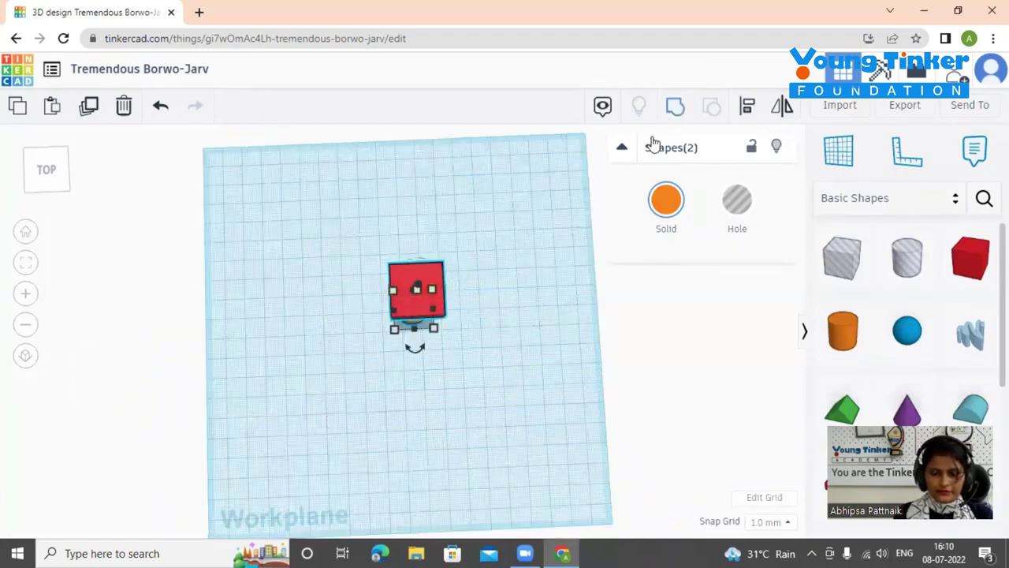
pyautogui.click(675, 106)
pyautogui.moveTo(522, 405); pyautogui.dragTo(471, 253, button='right')
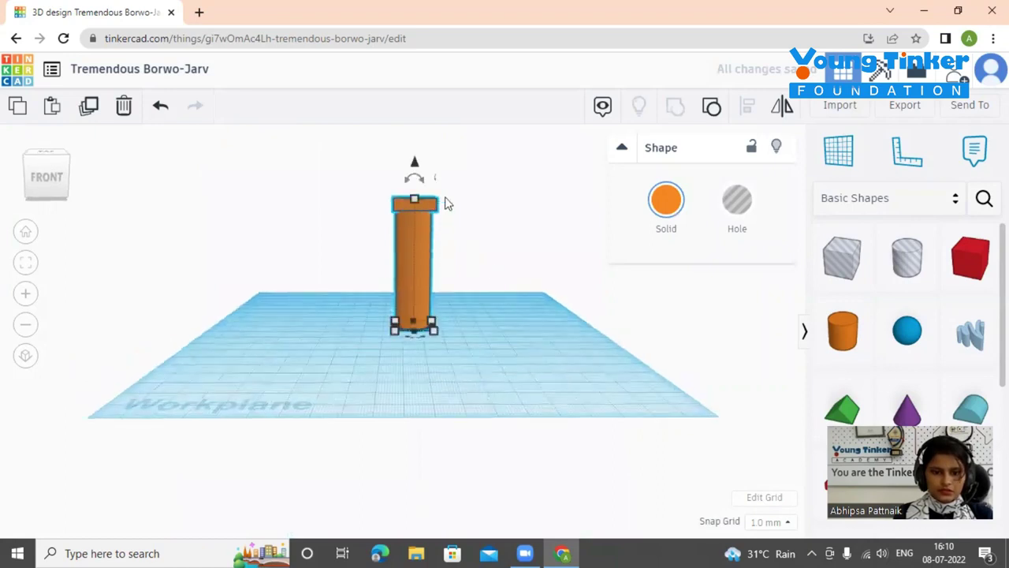
pyautogui.click(677, 233)
pyautogui.click(541, 298)
pyautogui.moveTo(525, 340); pyautogui.dragTo(499, 328, button='right')
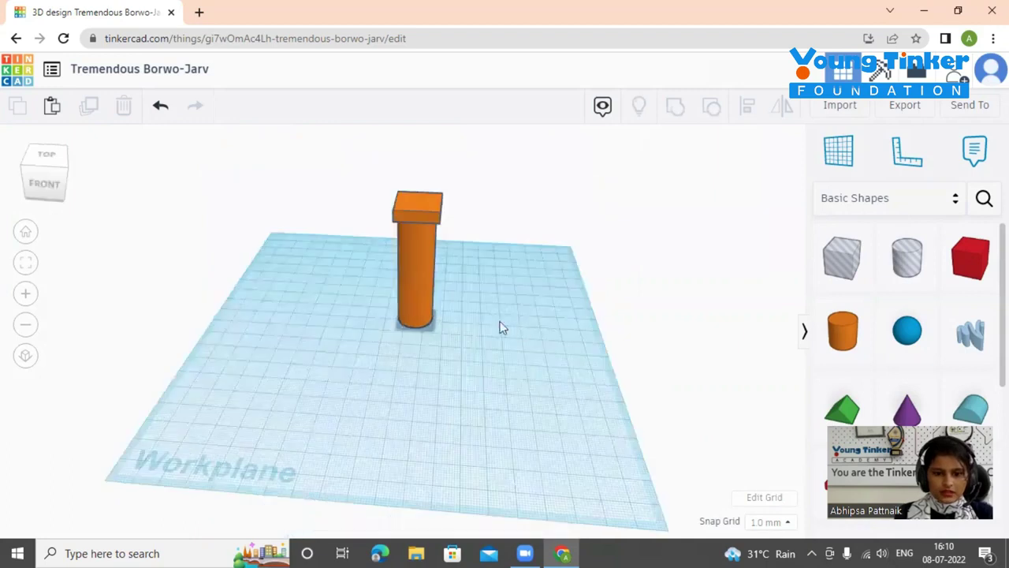
# - Shorten the grouped column to about 60 mm high
pyautogui.click(419, 281)
pyautogui.moveTo(578, 305); pyautogui.dragTo(571, 252, button='right')
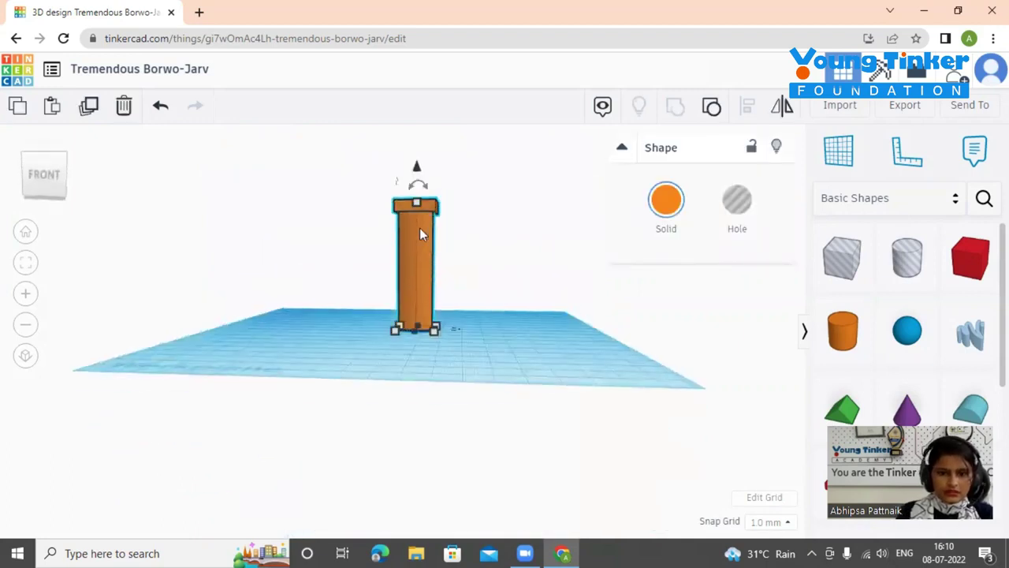
pyautogui.moveTo(415, 205); pyautogui.dragTo(415, 209)
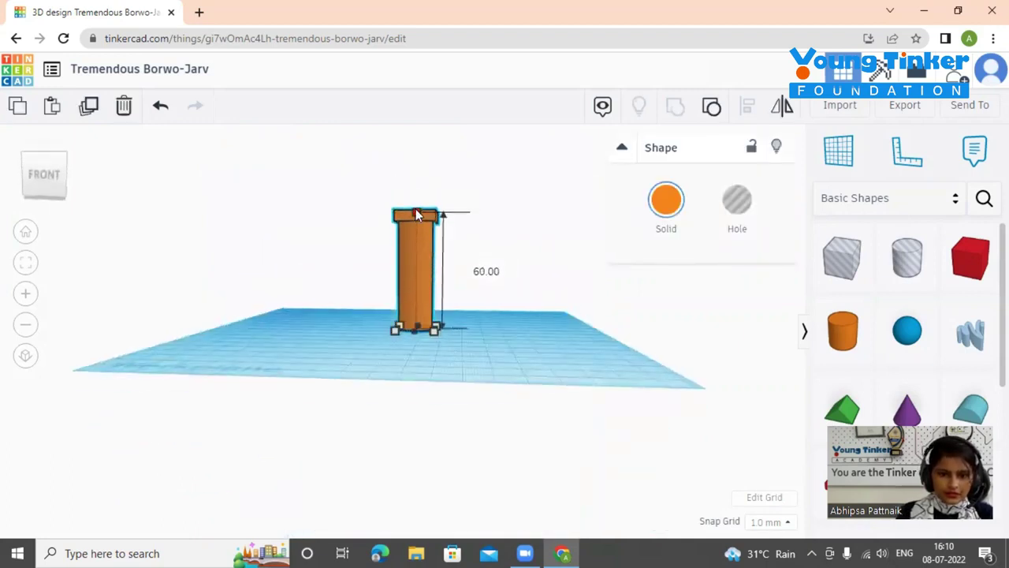
pyautogui.moveTo(515, 363); pyautogui.dragTo(529, 388, button='right')
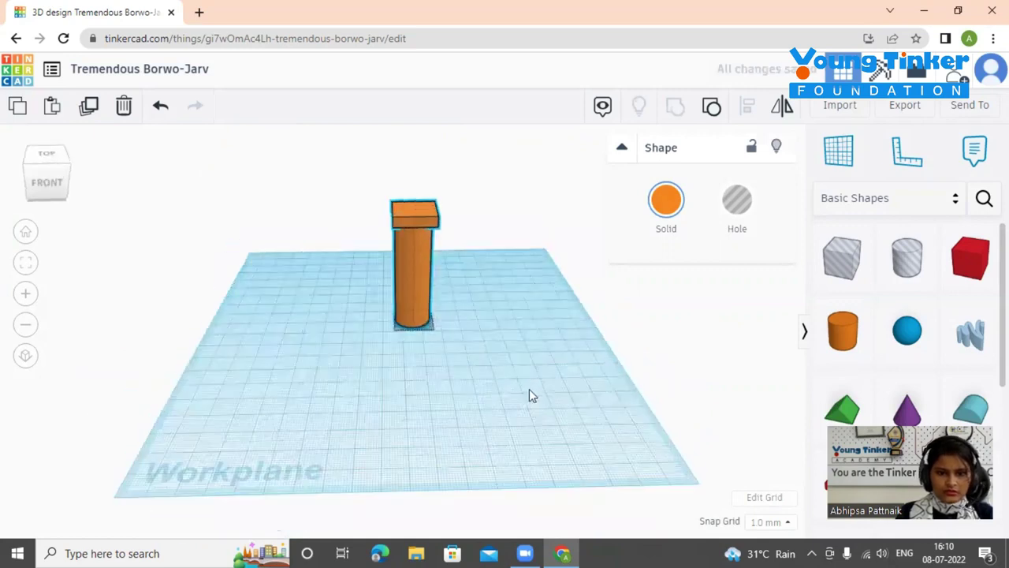
pyautogui.moveTo(561, 338); pyautogui.dragTo(544, 355, button='right')
# - Move the column to the workplane's front-left corner and reduce its height to about 50 mm
pyautogui.moveTo(424, 276); pyautogui.dragTo(176, 426)
pyautogui.moveTo(315, 450); pyautogui.dragTo(359, 394, button='right')
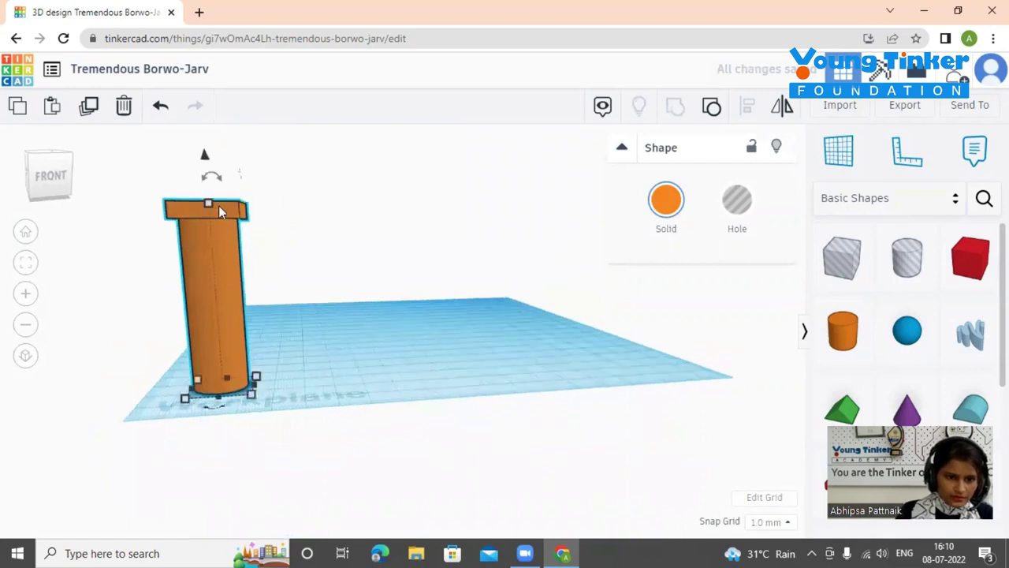
pyautogui.moveTo(209, 203); pyautogui.dragTo(207, 231)
pyautogui.moveTo(402, 346); pyautogui.dragTo(368, 347, button='right')
# - Resize the column's base to 15 mm by 15 mm
pyautogui.moveTo(219, 417); pyautogui.dragTo(208, 416)
pyautogui.click(302, 398)
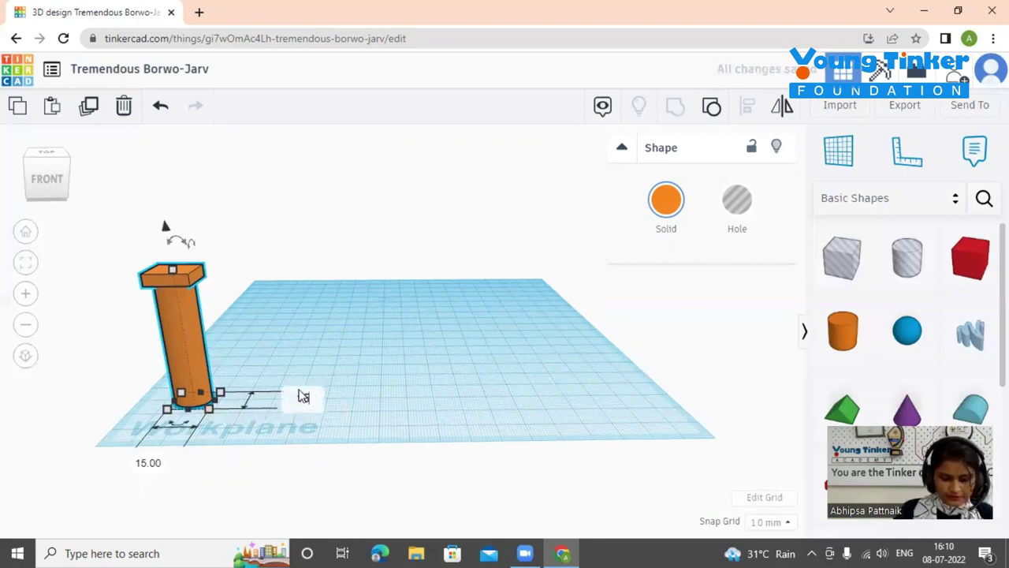
pyautogui.write('15')
pyautogui.press('Return')
pyautogui.click(334, 406)
pyautogui.moveTo(378, 389); pyautogui.dragTo(599, 478, button='right')
pyautogui.moveTo(600, 432); pyautogui.dragTo(275, 431, button='right')
# - Make a copy of the column and position it behind the original along the workplane's left edge
pyautogui.click(194, 407)
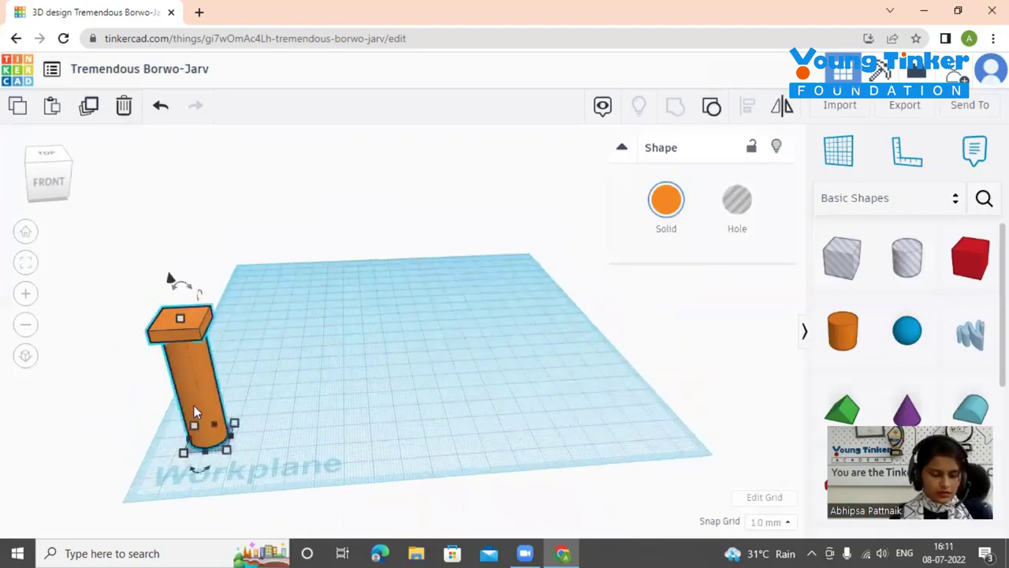
pyautogui.hotkey('ctrl', 'v')
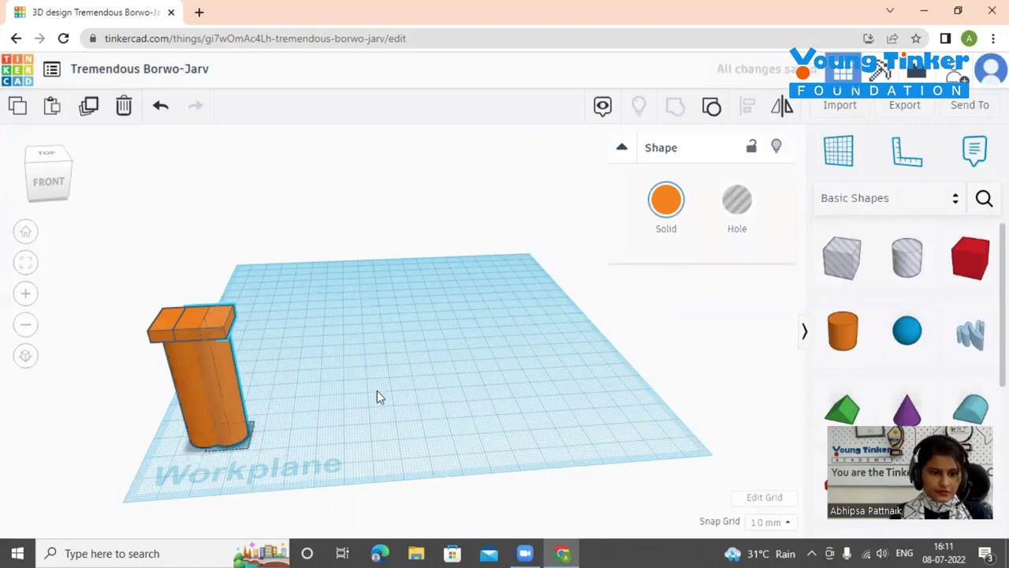
pyautogui.moveTo(223, 371); pyautogui.dragTo(216, 336)
pyautogui.moveTo(349, 367); pyautogui.dragTo(192, 321, button='right')
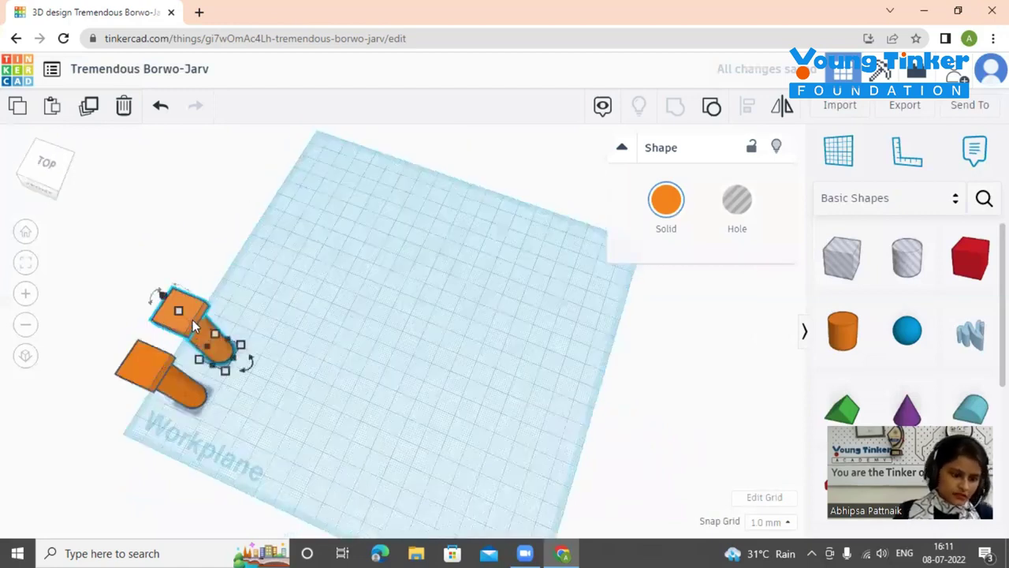
# - Add five more column copies about 25 mm apart, continuing the row along the workplane's left edge
pyautogui.moveTo(193, 323); pyautogui.dragTo(231, 265)
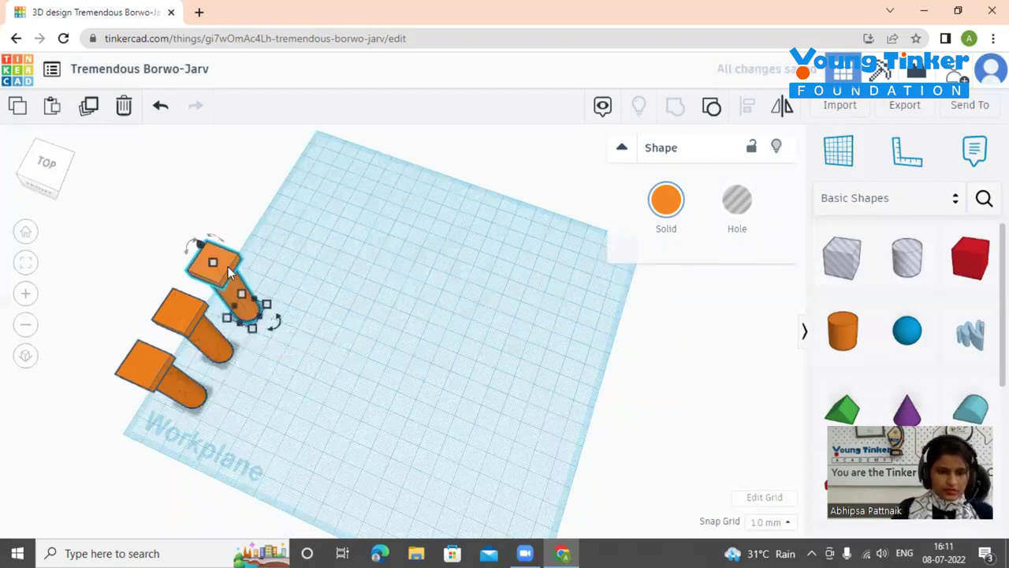
pyautogui.moveTo(230, 272); pyautogui.dragTo(259, 224)
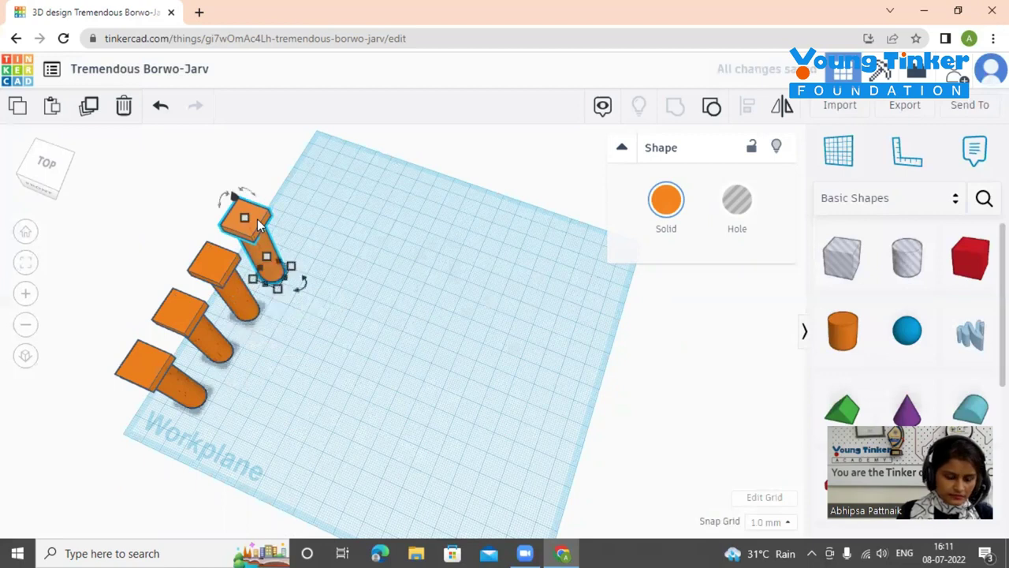
pyautogui.moveTo(257, 219); pyautogui.dragTo(284, 180)
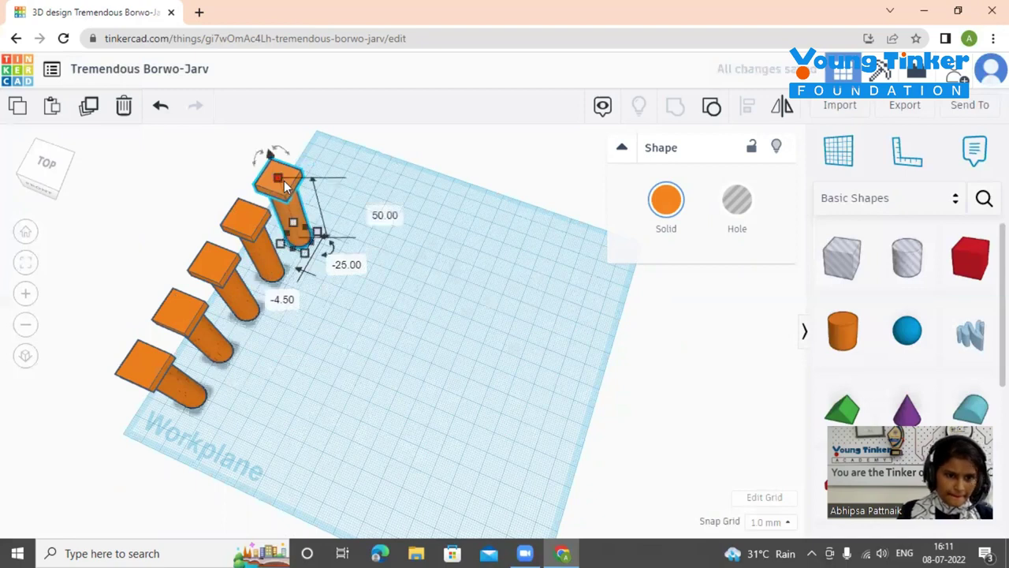
pyautogui.moveTo(296, 195); pyautogui.dragTo(305, 146)
pyautogui.moveTo(416, 248); pyautogui.dragTo(307, 185, button='right')
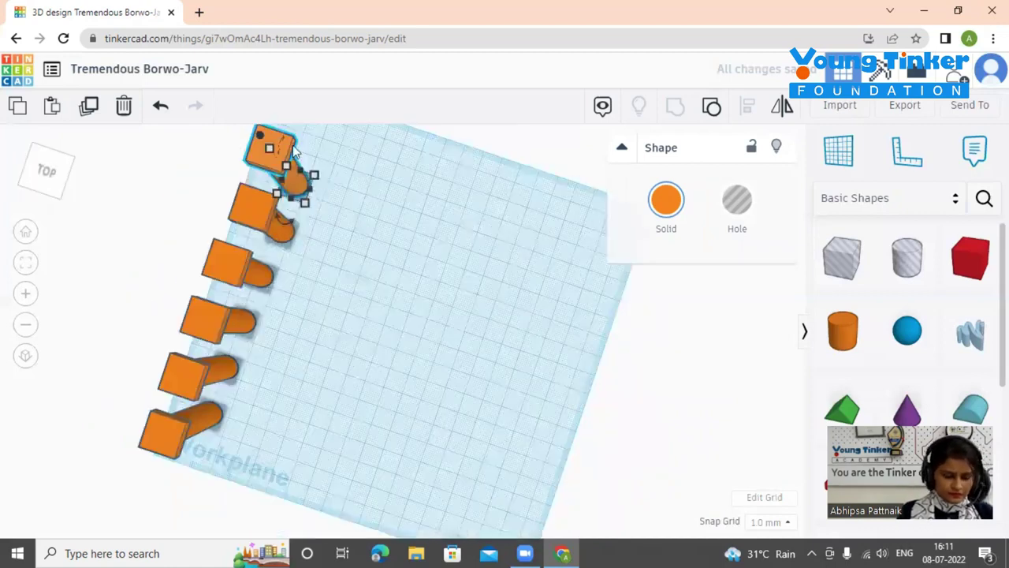
pyautogui.moveTo(293, 151); pyautogui.dragTo(314, 98)
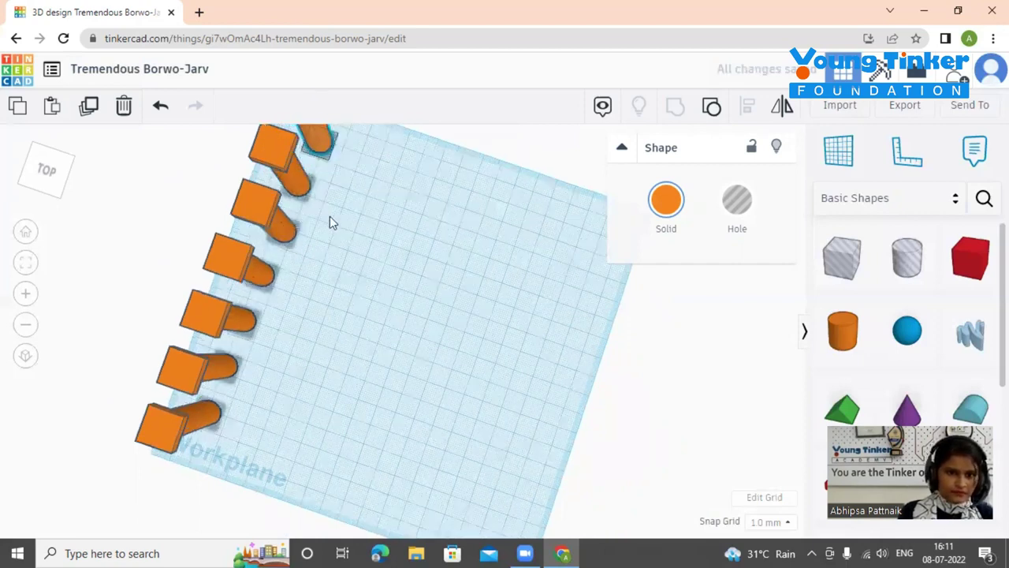
pyautogui.moveTo(297, 216); pyautogui.dragTo(521, 294, button='right')
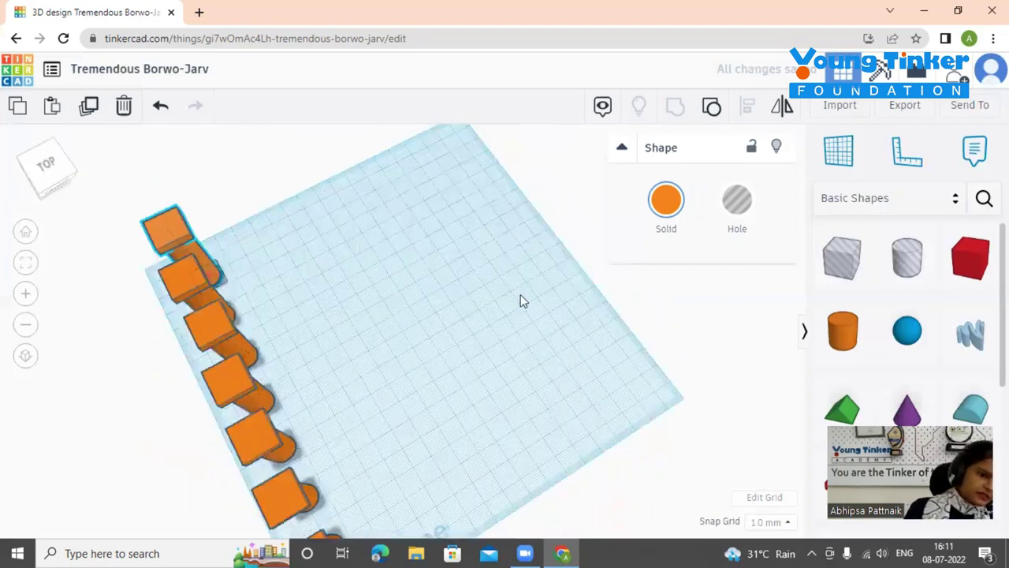
# - Shift the three rearmost columns of the left row outward to line them up with the columns in front
pyautogui.click(199, 325)
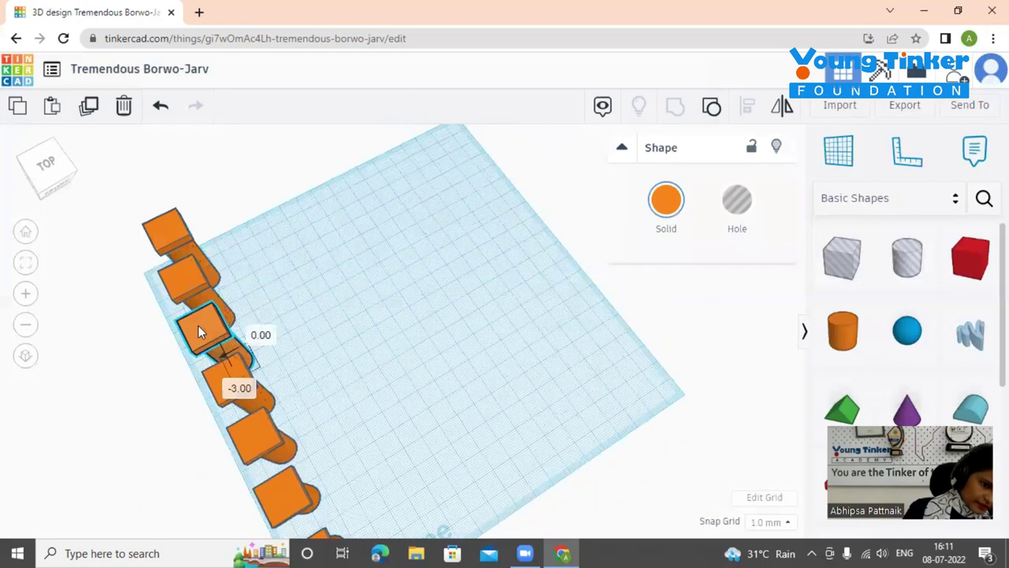
pyautogui.click(188, 283)
pyautogui.moveTo(187, 285); pyautogui.dragTo(185, 285)
pyautogui.moveTo(181, 240); pyautogui.dragTo(163, 241)
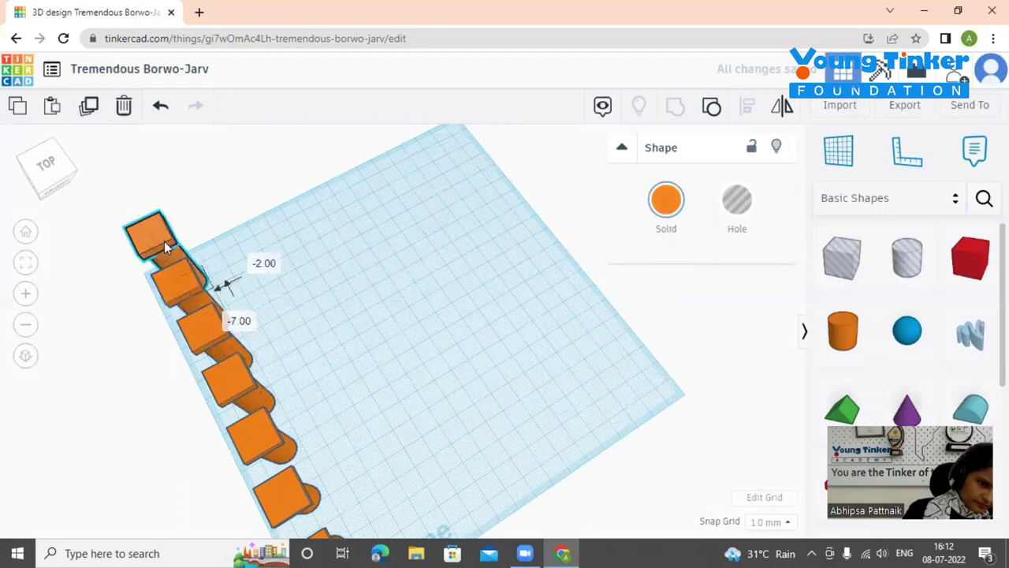
pyautogui.moveTo(180, 257); pyautogui.dragTo(410, 361, button='right')
pyautogui.moveTo(351, 342); pyautogui.dragTo(332, 306, button='right')
pyautogui.click(209, 202)
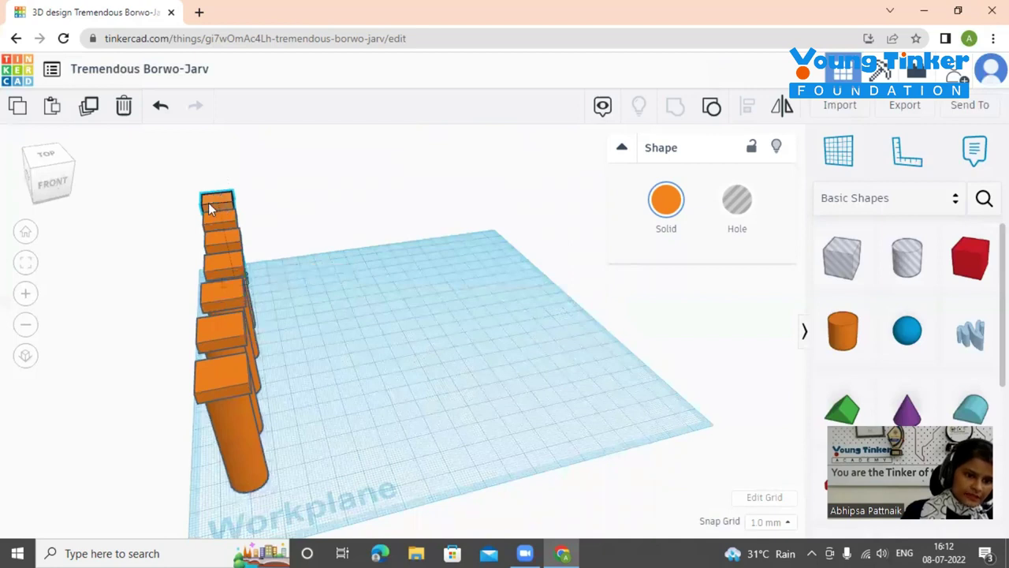
pyautogui.press('Right')
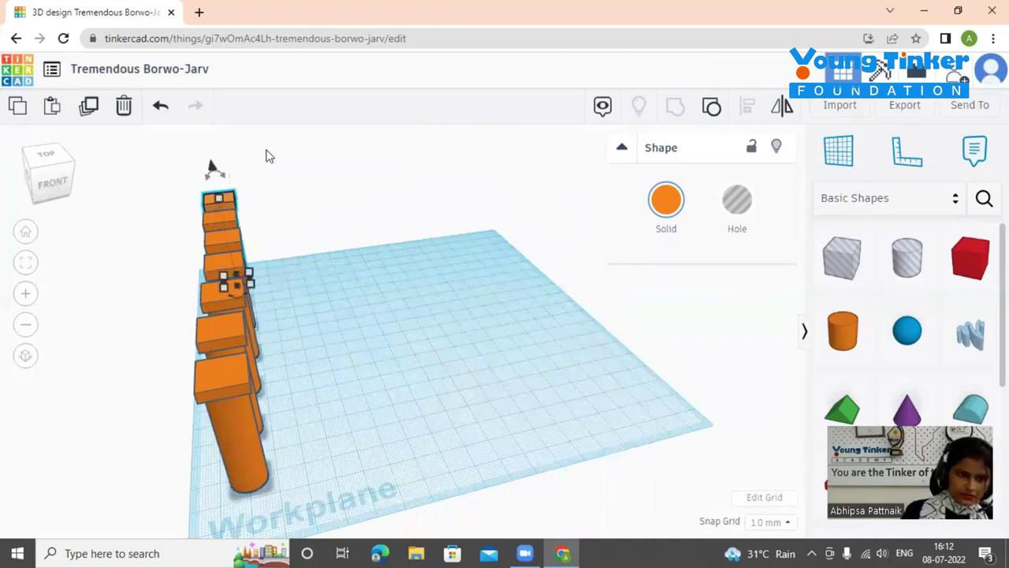
# - Nudge the third, fourth and fifth columns from the front slightly outward to straighten the row along the workplane's left edge
pyautogui.click(299, 349)
pyautogui.moveTo(300, 349); pyautogui.dragTo(306, 314, button='right')
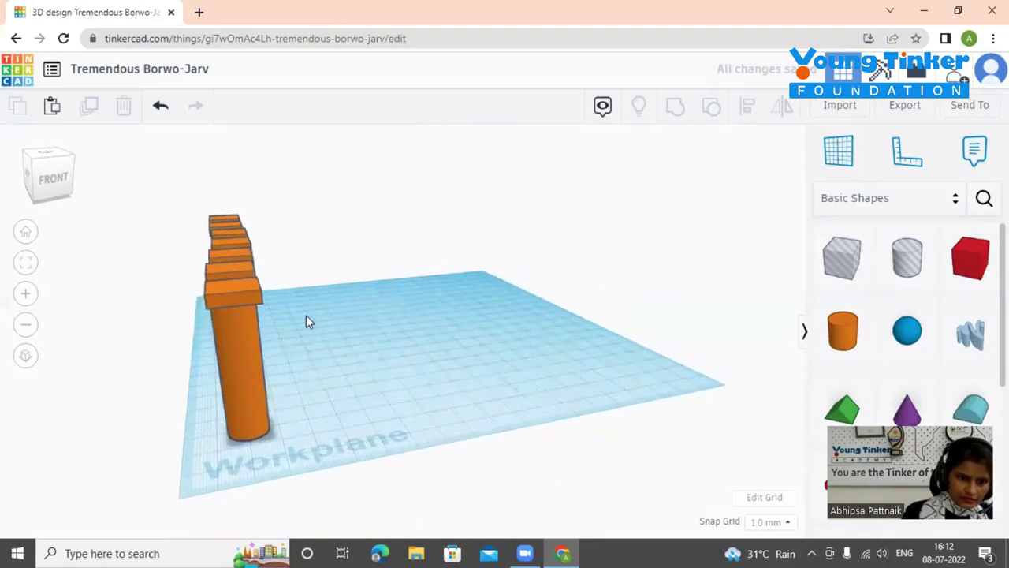
pyautogui.click(239, 254)
pyautogui.press('Left')
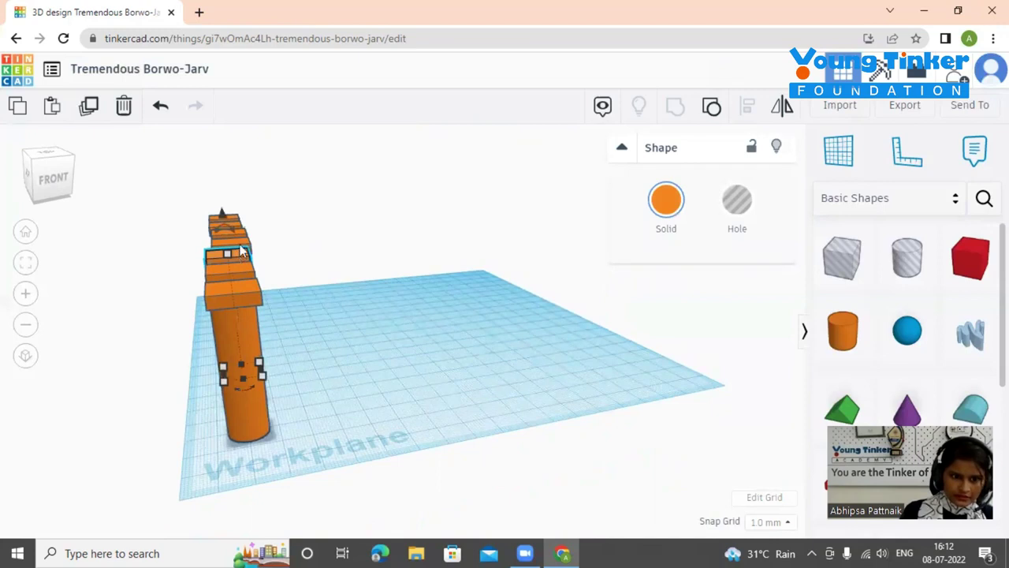
pyautogui.click(244, 241)
pyautogui.press('Left')
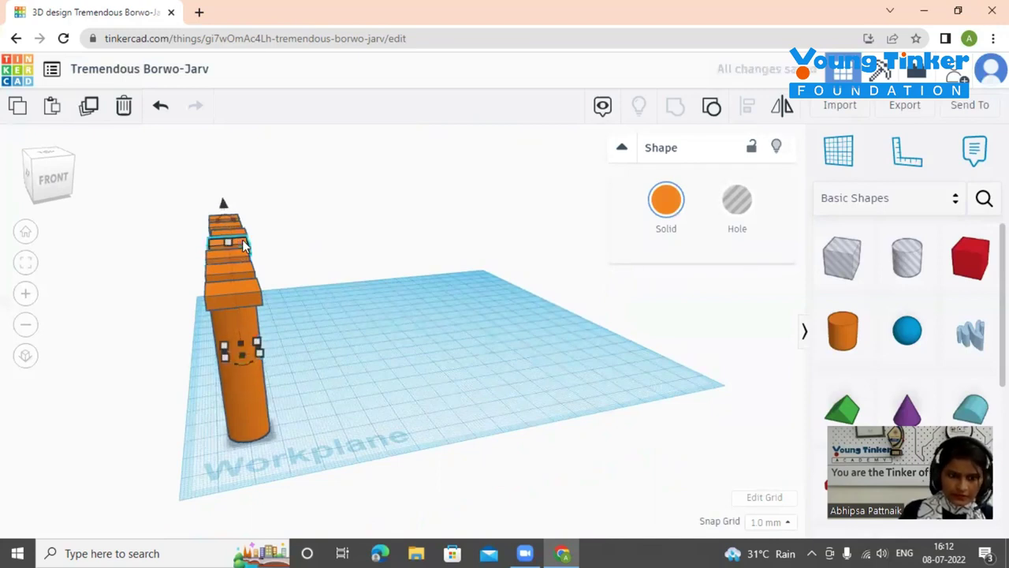
pyautogui.press('Left')
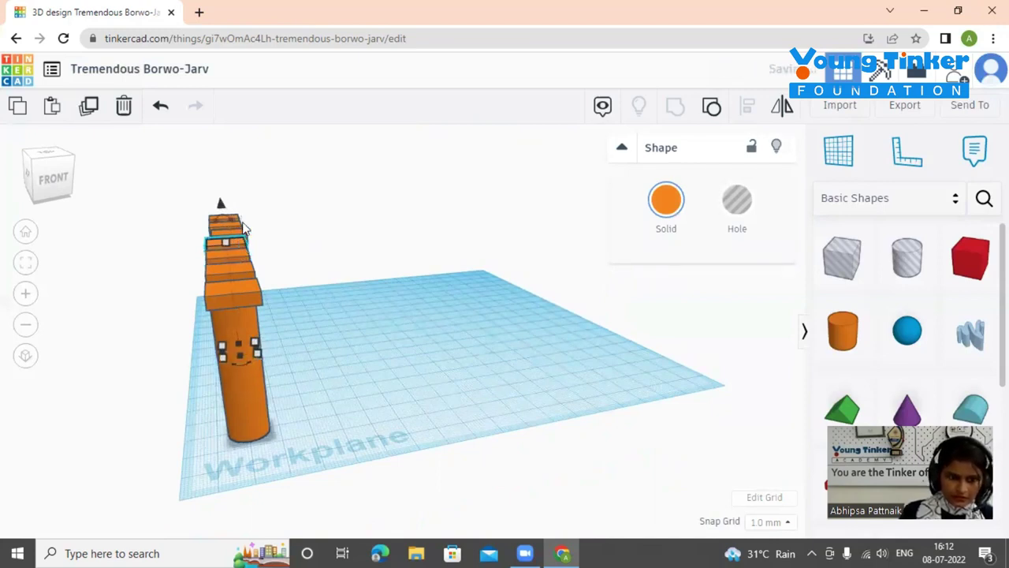
pyautogui.click(241, 236)
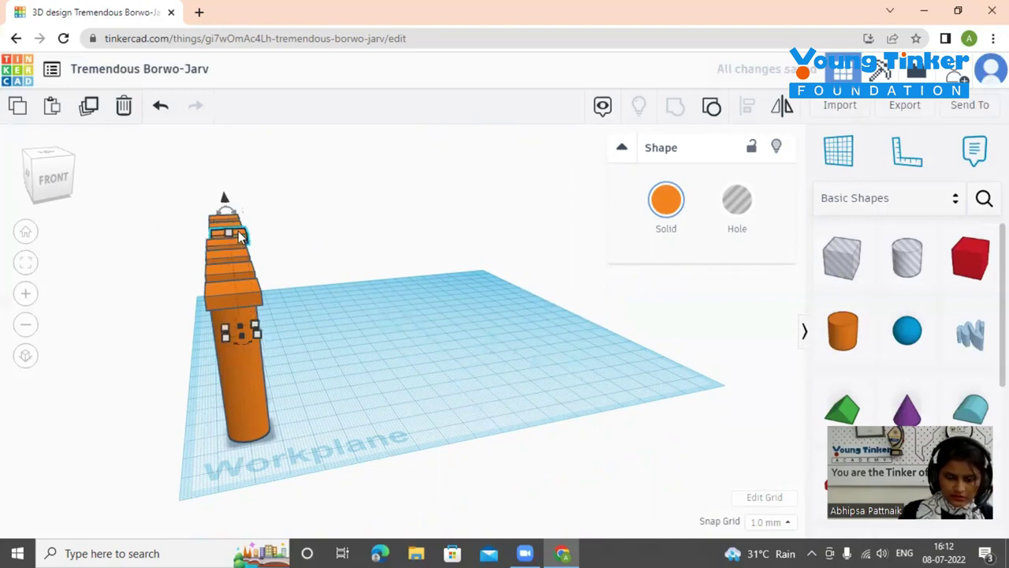
pyautogui.press('Left')
pyautogui.press('Left')
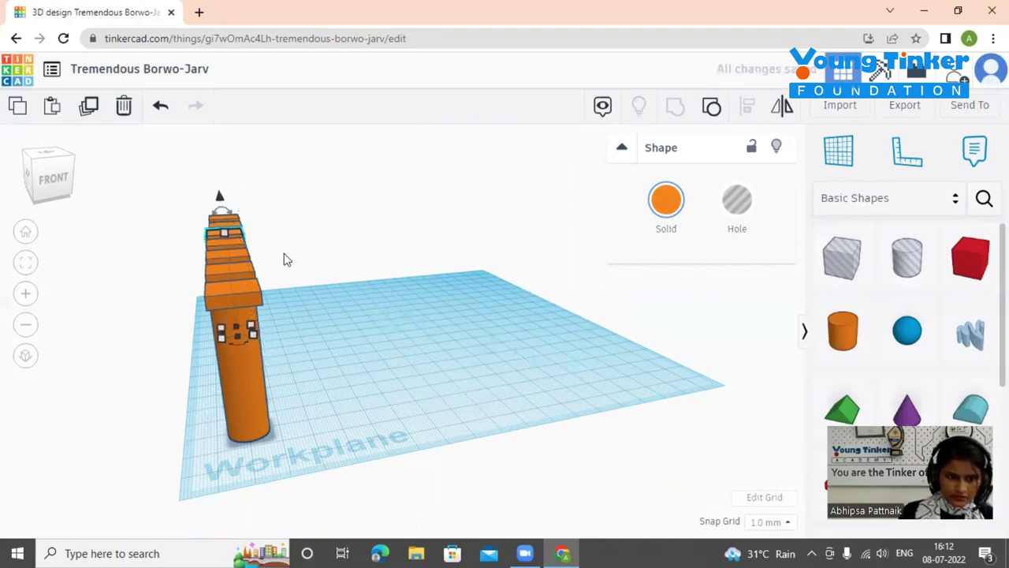
pyautogui.click(291, 276)
pyautogui.moveTo(323, 273); pyautogui.dragTo(325, 287, button='right')
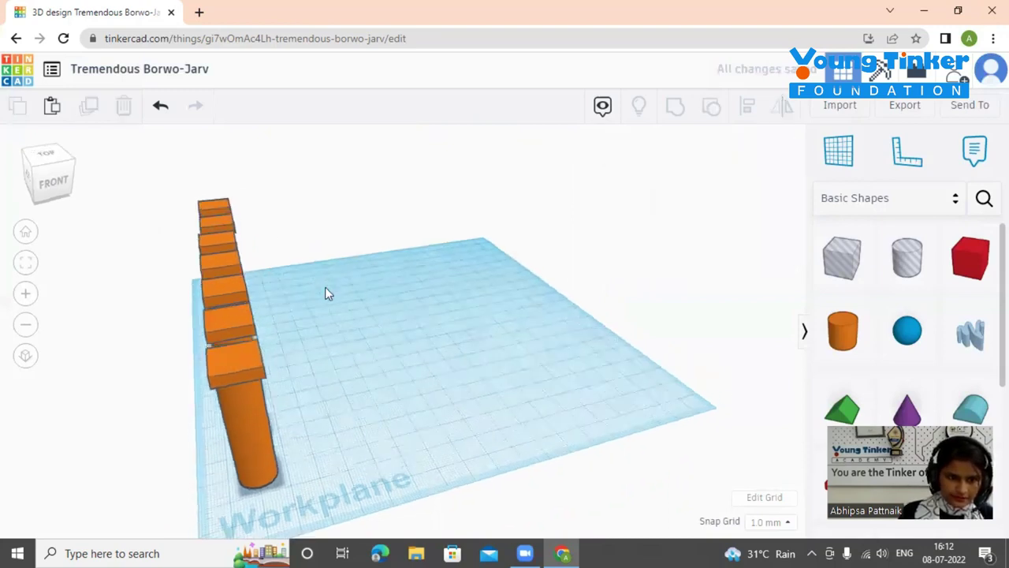
# - Select all seven columns of the left row and group them into one shape
pyautogui.click(205, 220)
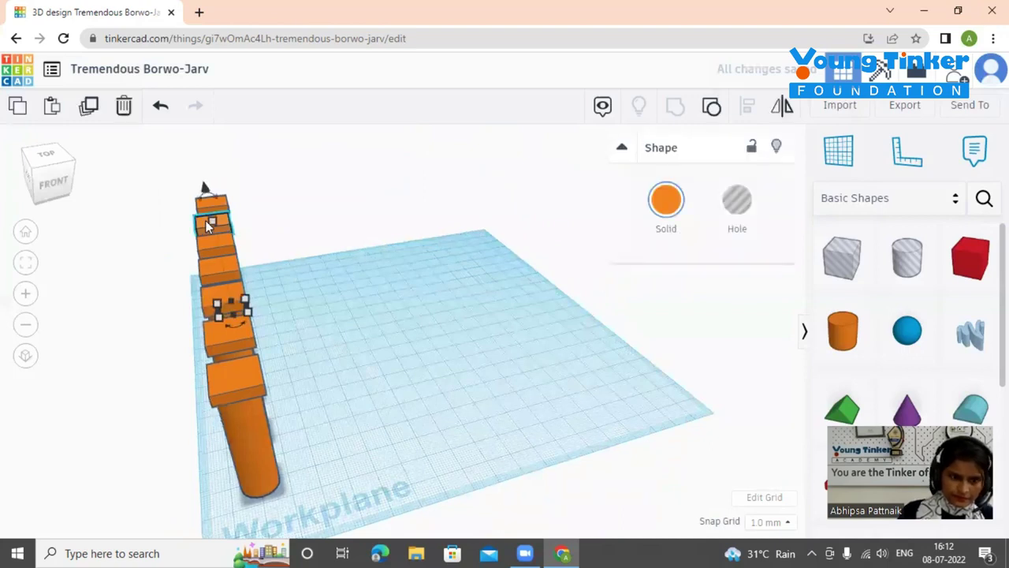
pyautogui.moveTo(210, 204)
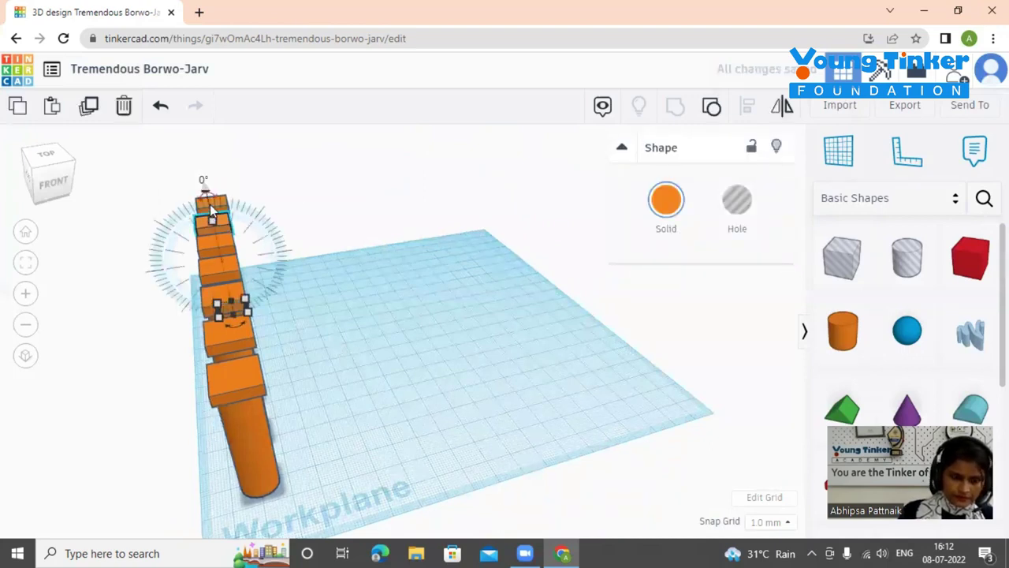
pyautogui.click(353, 281)
pyautogui.click(218, 202)
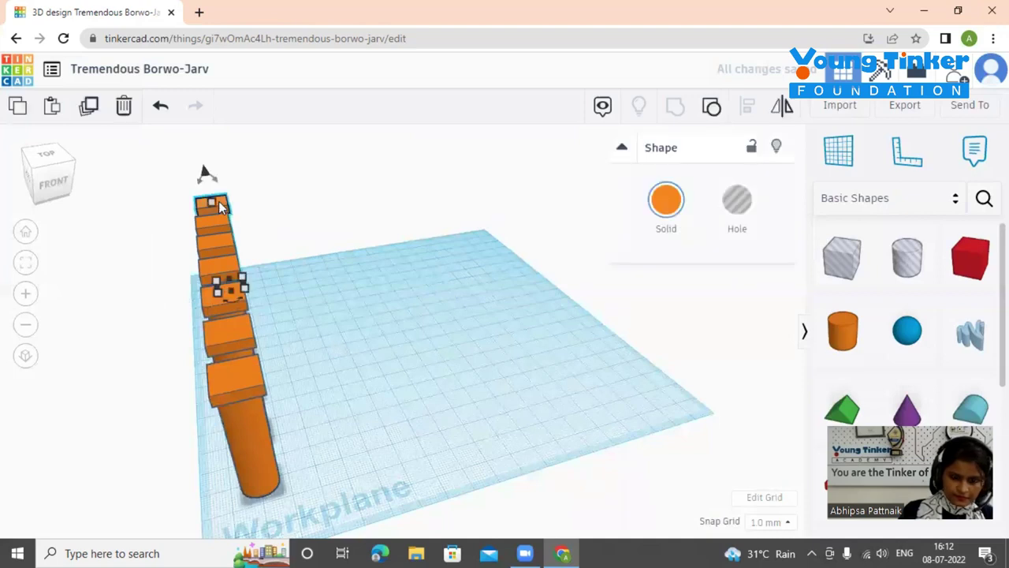
pyautogui.moveTo(308, 340); pyautogui.dragTo(323, 367, button='right')
pyautogui.moveTo(219, 264); pyautogui.dragTo(139, 201, button='right')
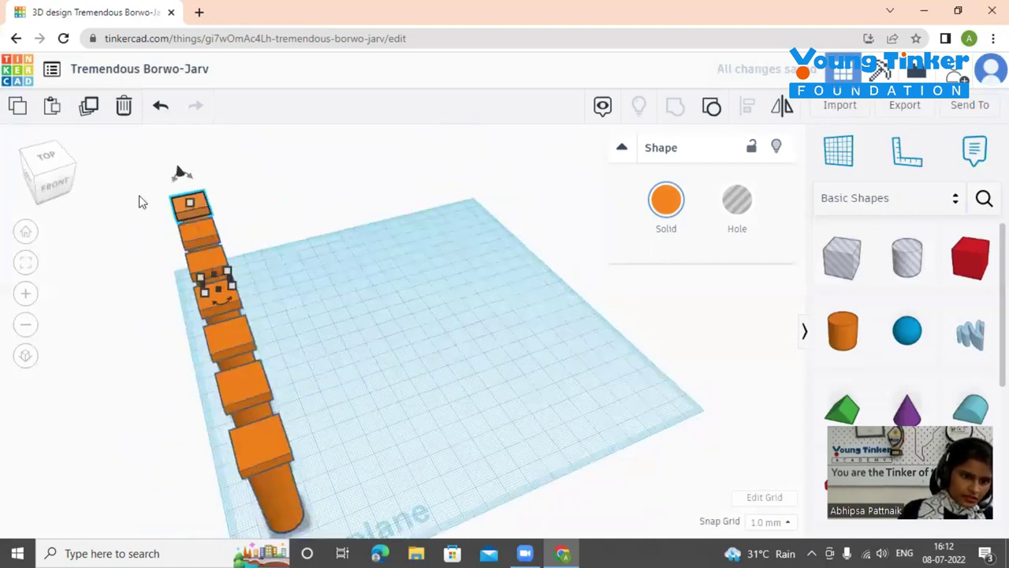
pyautogui.moveTo(157, 197); pyautogui.dragTo(350, 530)
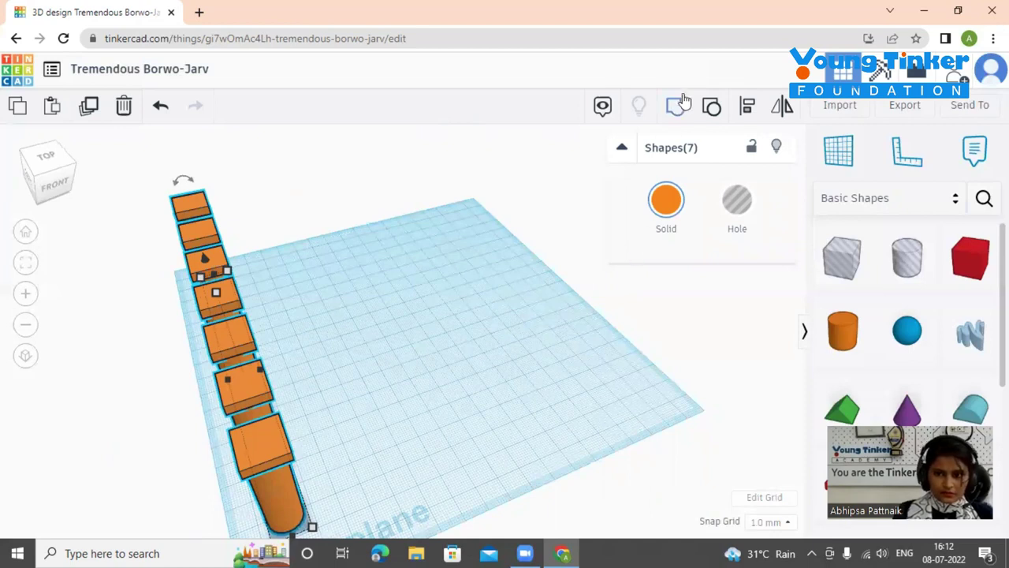
pyautogui.click(640, 156)
pyautogui.hotkey('ctrl', 'a')
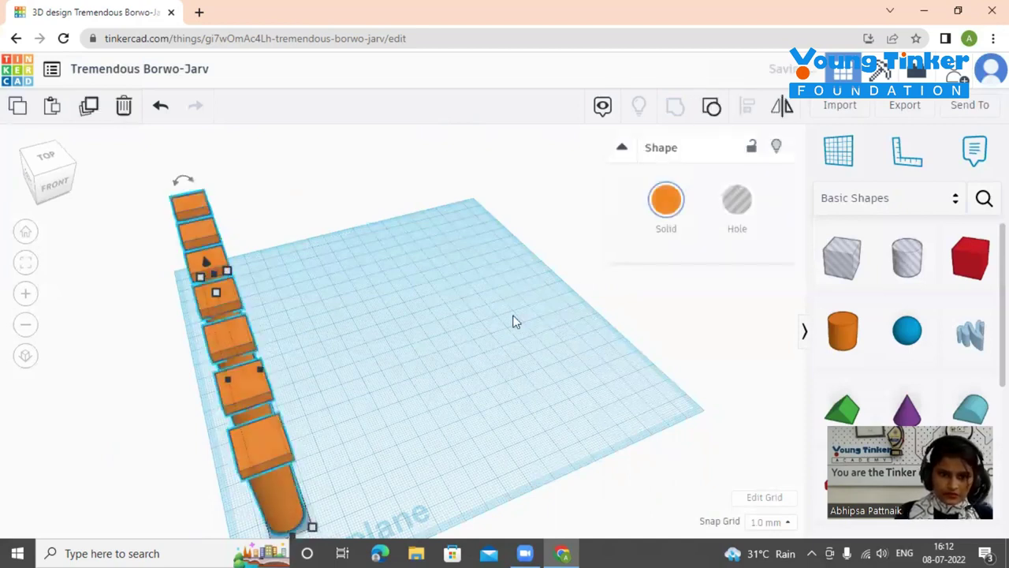
pyautogui.moveTo(467, 291); pyautogui.dragTo(233, 309, button='right')
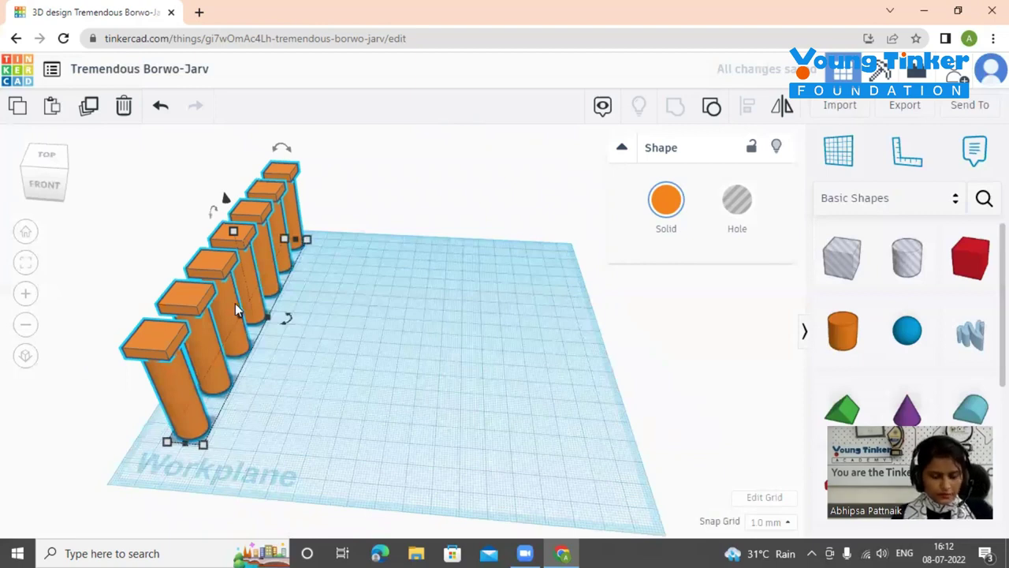
pyautogui.click(238, 307)
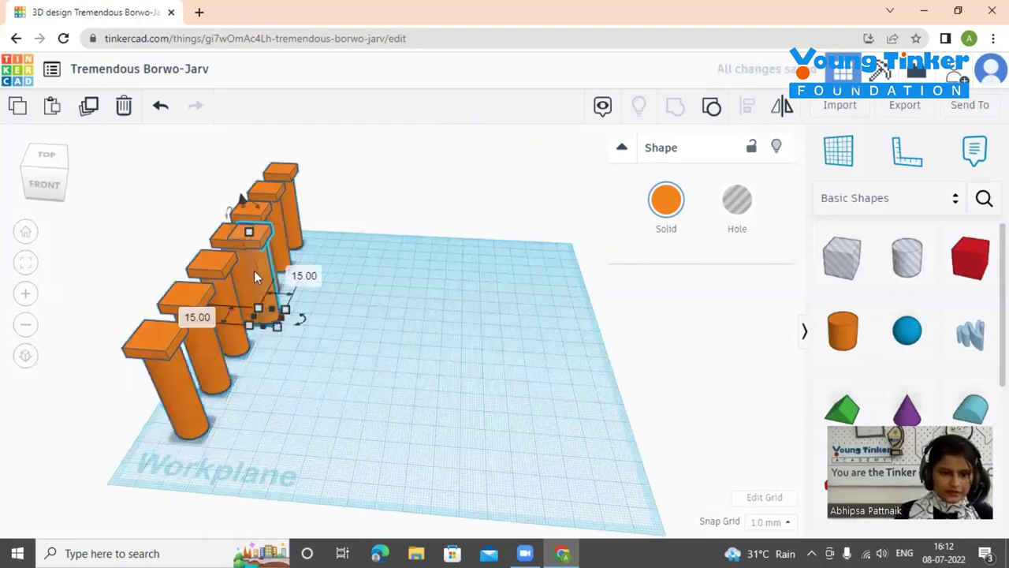
pyautogui.hotkey('ctrl', 'z')
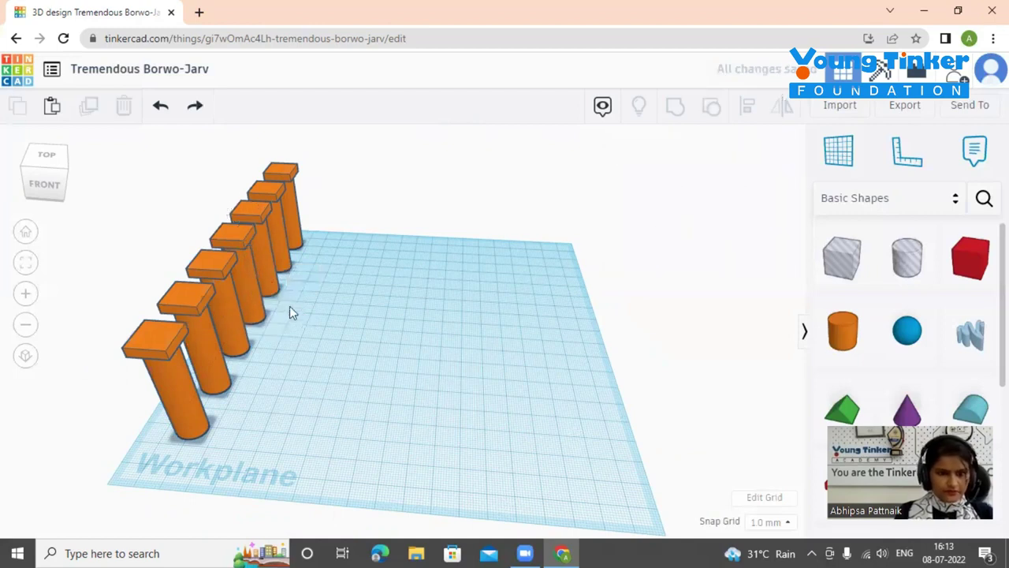
# - Duplicate the grouped column row and move the copy about 147.5 mm across to the workplane's right edge
pyautogui.click(250, 290)
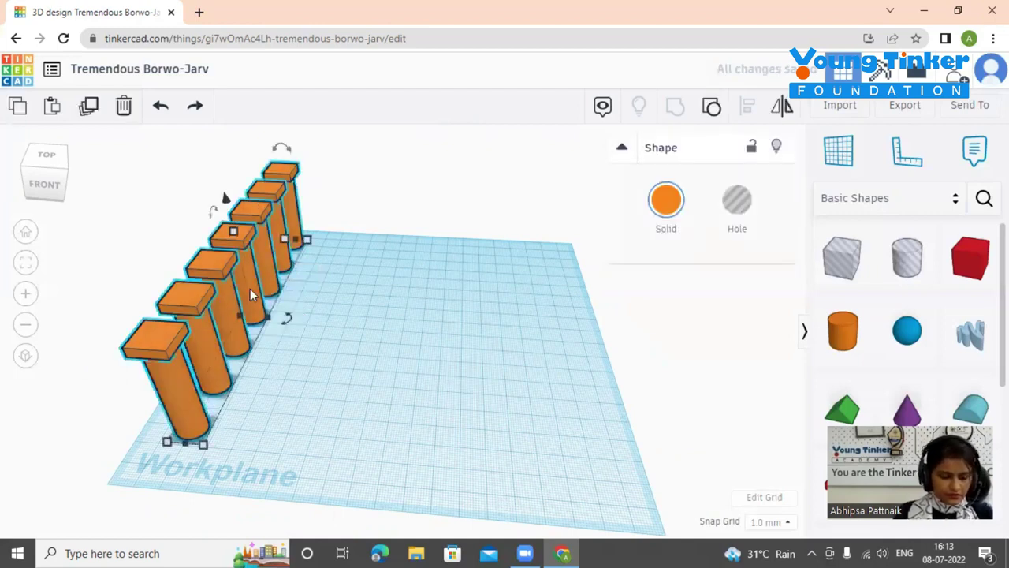
pyautogui.keyDown('alt'); pyautogui.moveTo(250, 289); pyautogui.dragTo(262, 288); pyautogui.keyUp('alt')
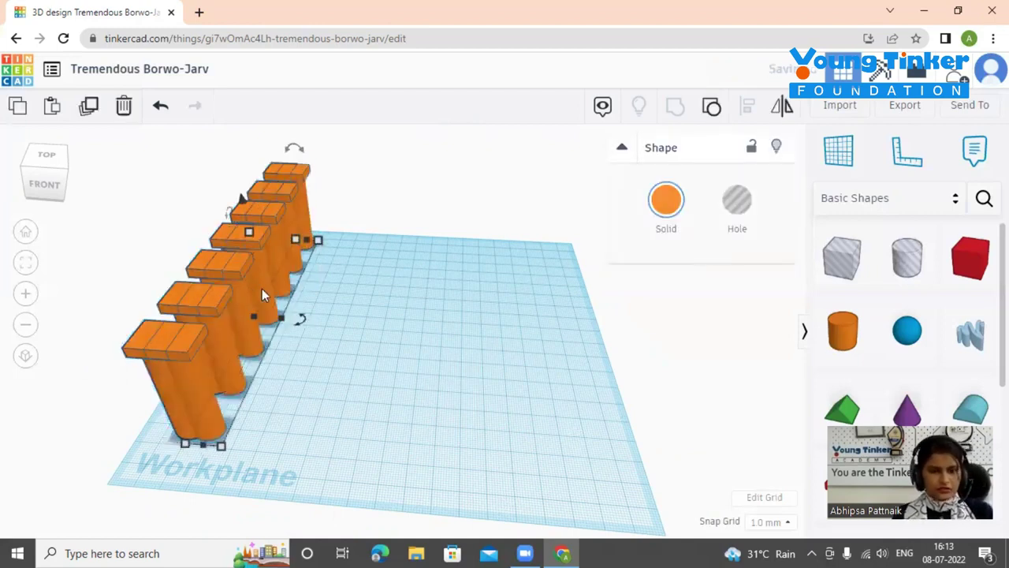
pyautogui.click(331, 333)
pyautogui.moveTo(220, 332); pyautogui.dragTo(598, 355)
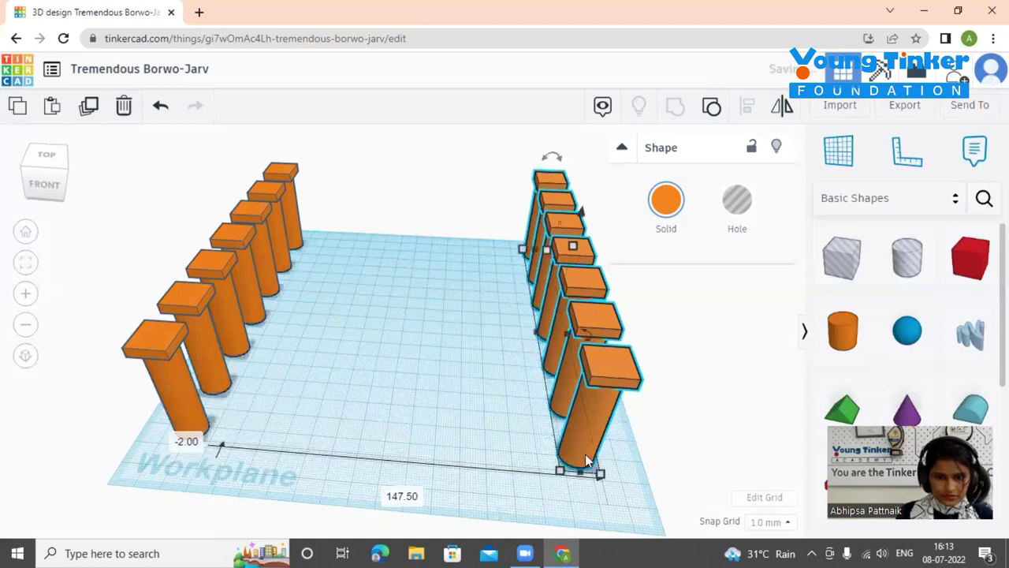
pyautogui.moveTo(527, 508); pyautogui.dragTo(408, 535, button='right')
pyautogui.moveTo(308, 500); pyautogui.dragTo(497, 443, button='right')
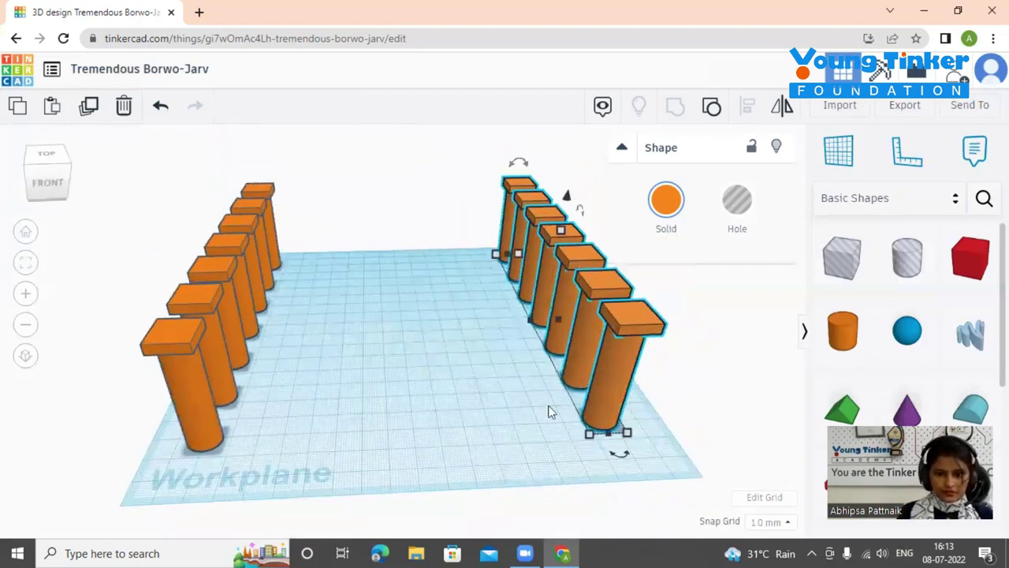
# - Add a copy of a single column and place it beside the front column of the left row, towards the workplane's middle
pyautogui.click(503, 419)
pyautogui.click(181, 396)
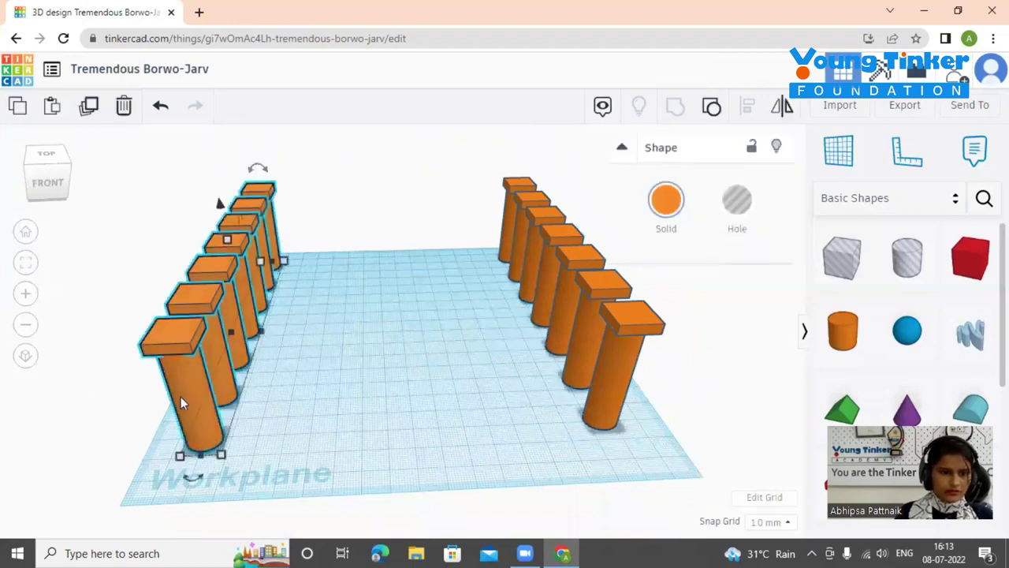
pyautogui.press('Delete')
pyautogui.click(180, 399)
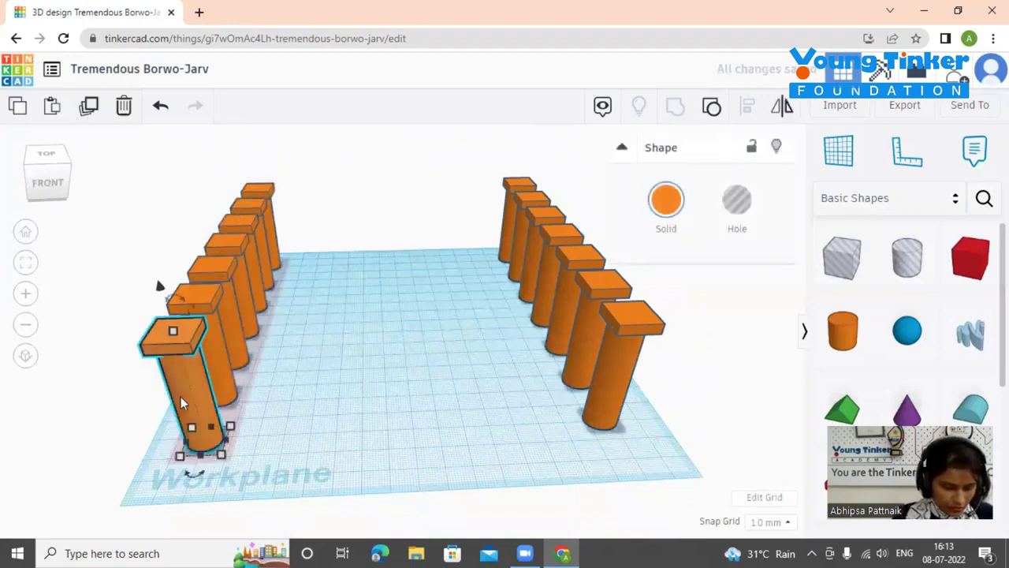
pyautogui.hotkey('ctrl', 'v')
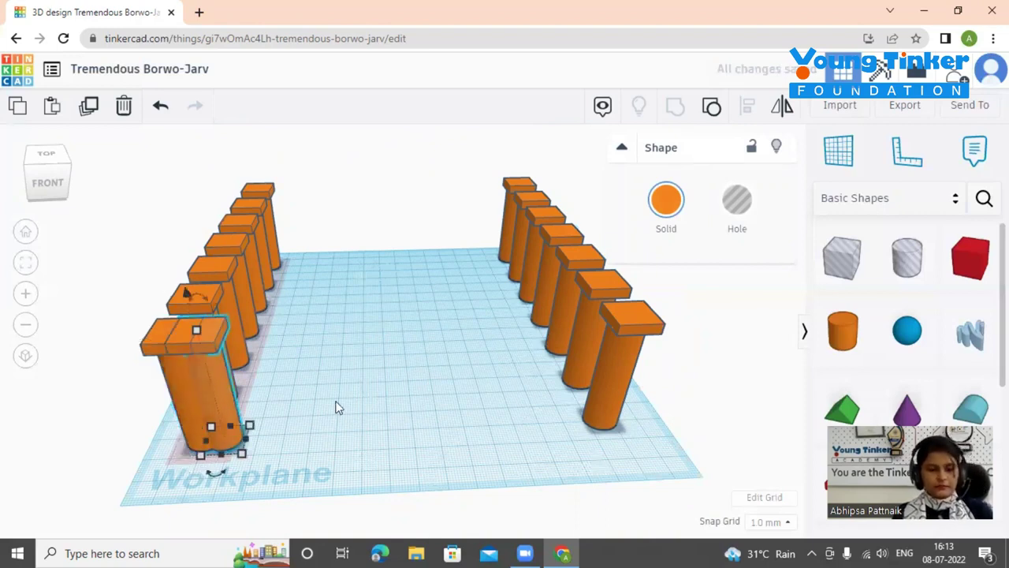
pyautogui.click(337, 407)
pyautogui.moveTo(219, 381); pyautogui.dragTo(259, 386)
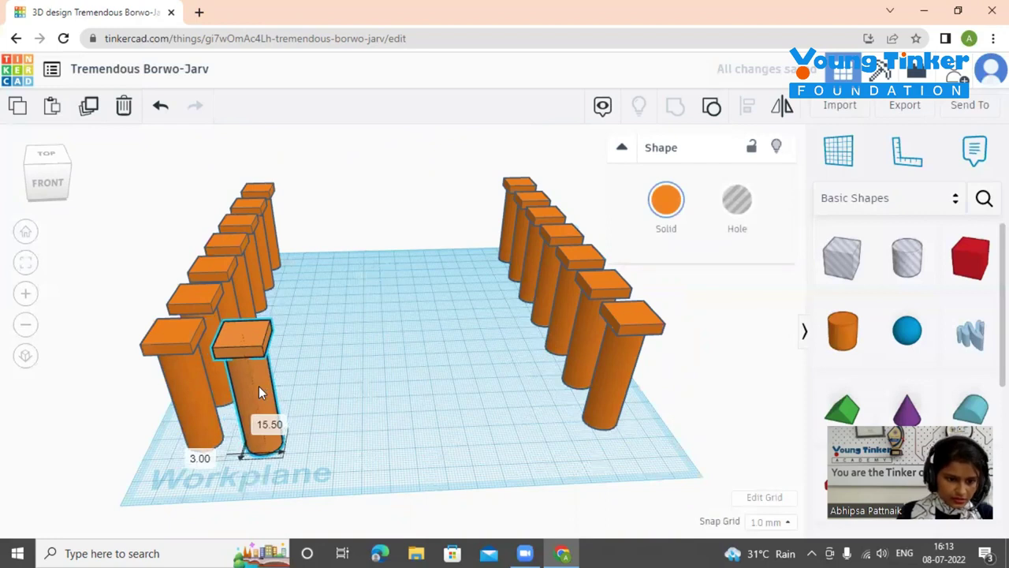
pyautogui.moveTo(434, 406); pyautogui.dragTo(398, 448, button='right')
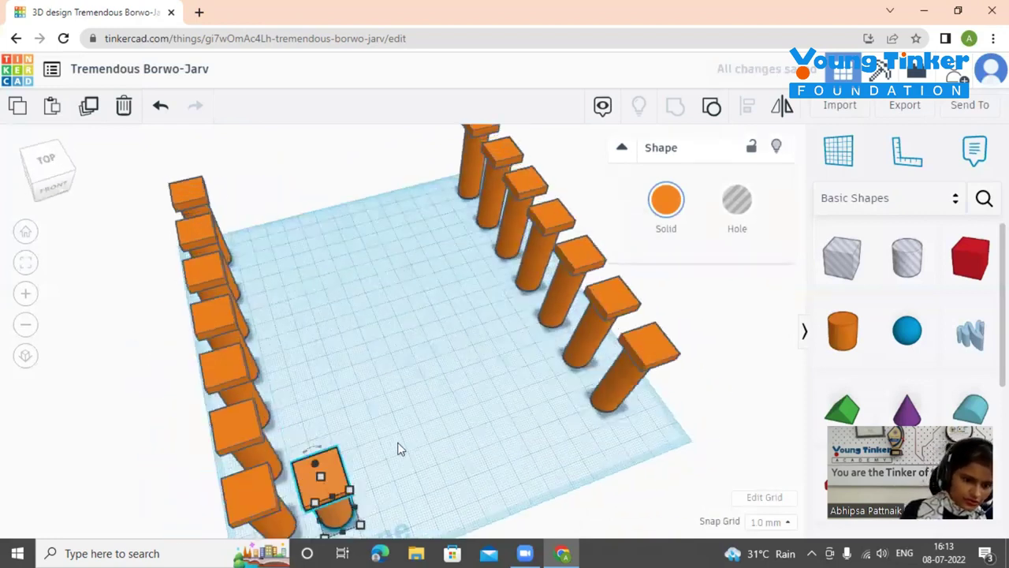
pyautogui.moveTo(331, 474); pyautogui.dragTo(334, 474)
# - Nudge the single column slightly backward to line it up with the front column of the left row
pyautogui.moveTo(428, 452); pyautogui.dragTo(586, 421, button='right')
pyautogui.moveTo(586, 458); pyautogui.dragTo(583, 442, button='right')
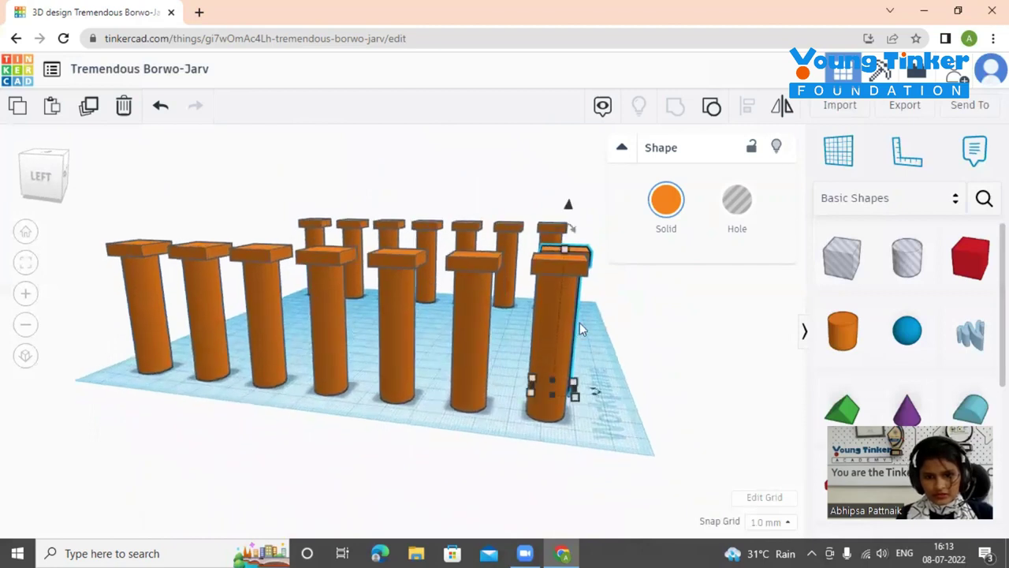
pyautogui.click(552, 249)
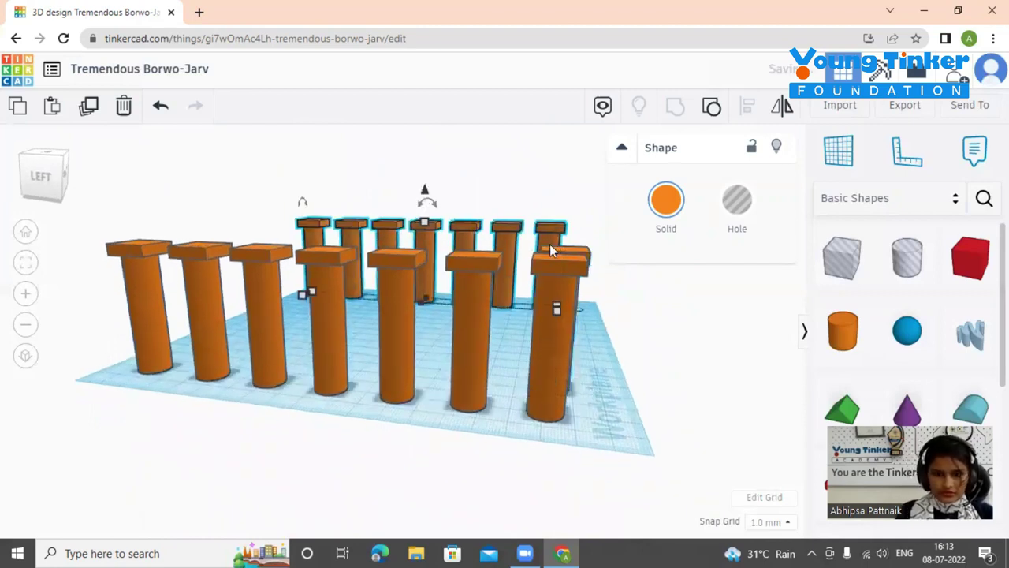
pyautogui.hotkey('ctrl', 'z')
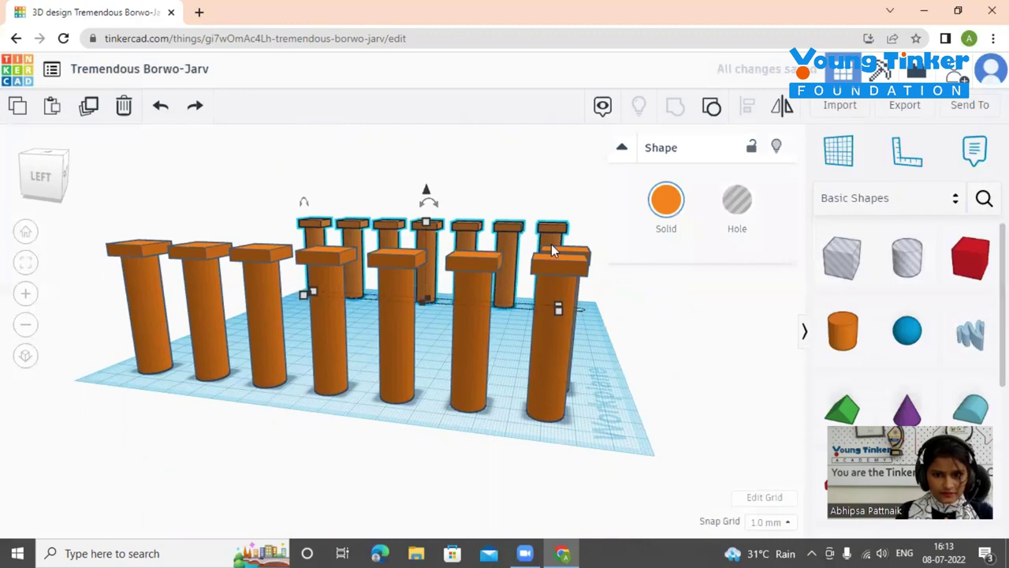
pyautogui.click(561, 254)
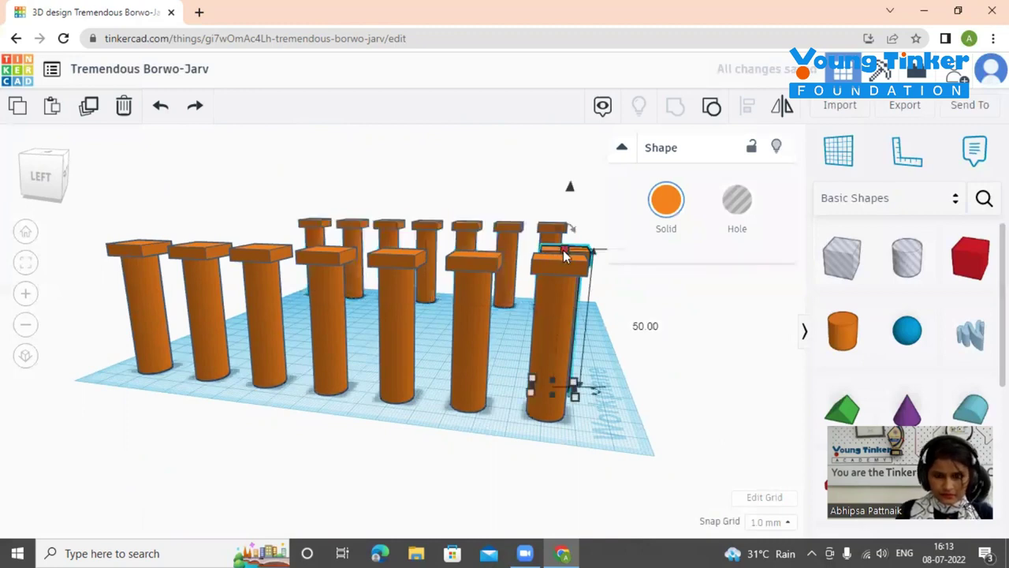
pyautogui.hotkey('ctrl', 'd')
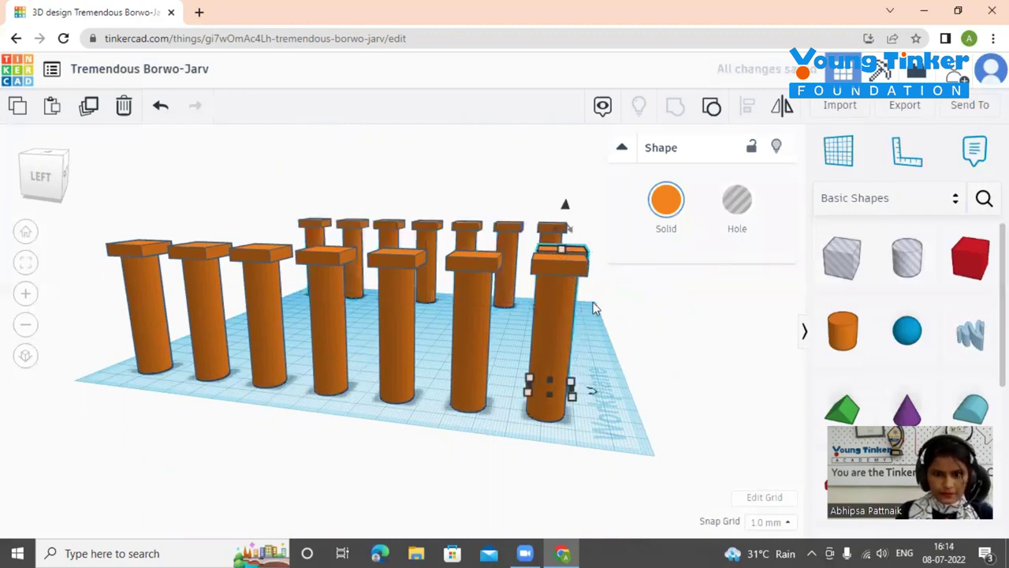
pyautogui.click(592, 354)
pyautogui.moveTo(593, 356); pyautogui.dragTo(413, 390, button='right')
pyautogui.moveTo(301, 434); pyautogui.dragTo(272, 430, button='right')
pyautogui.click(272, 431)
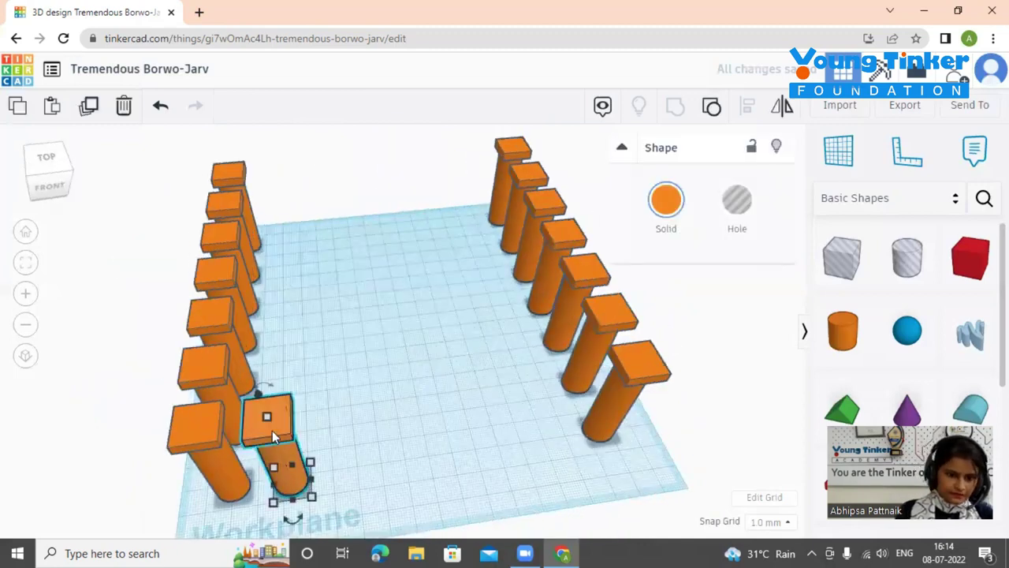
# - Add three more copies of the capped column at regular spacing along the front row, continuing towards the right row
pyautogui.moveTo(272, 430); pyautogui.dragTo(347, 426)
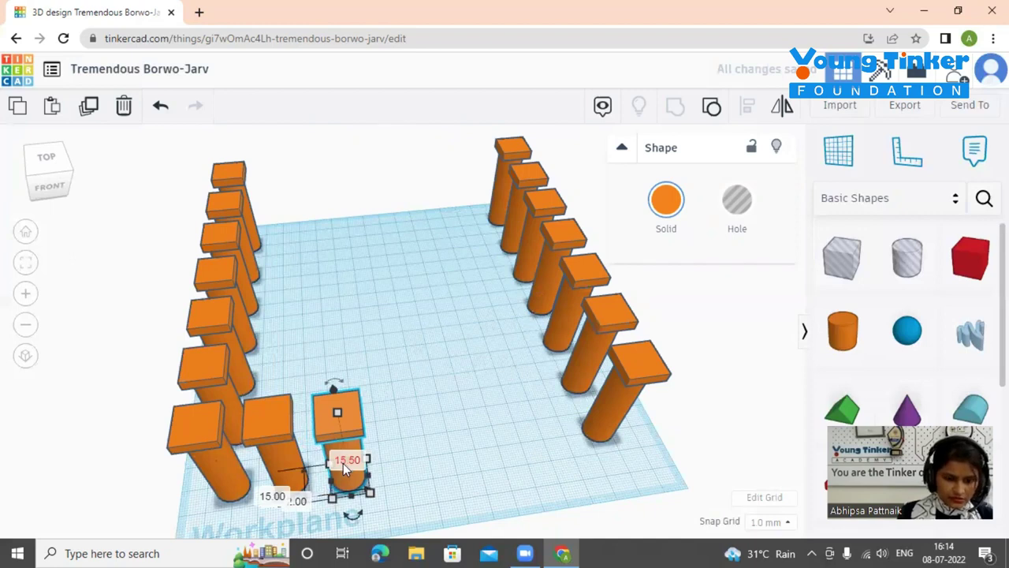
pyautogui.click(370, 453)
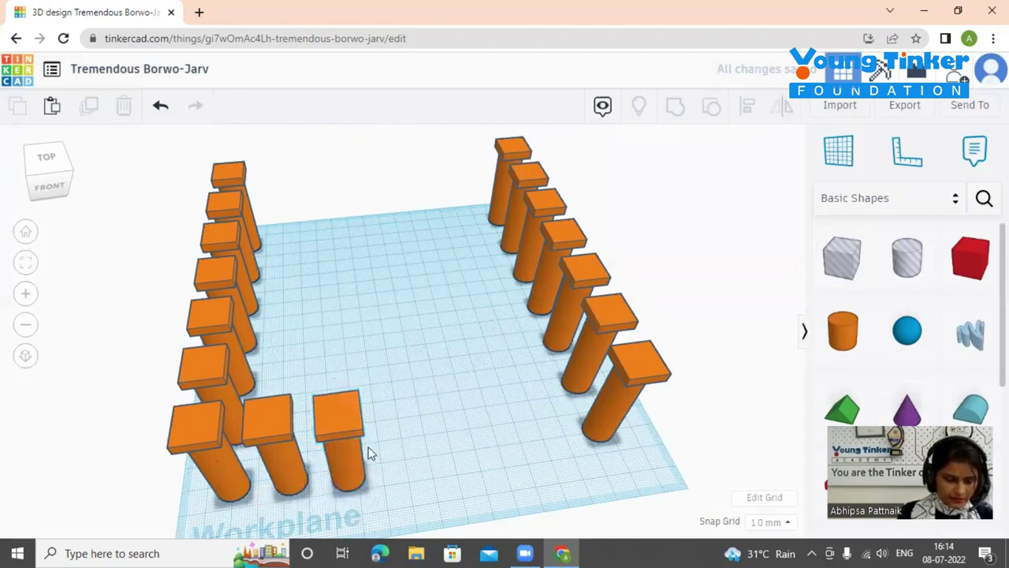
pyautogui.click(348, 415)
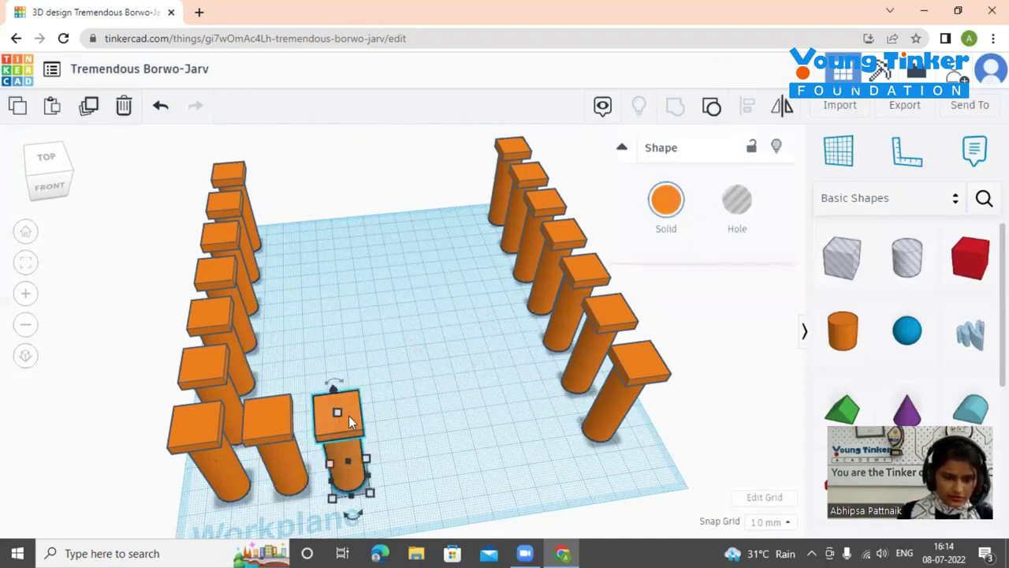
pyautogui.moveTo(349, 414); pyautogui.dragTo(495, 409)
pyautogui.hotkey('ctrl', 'd')
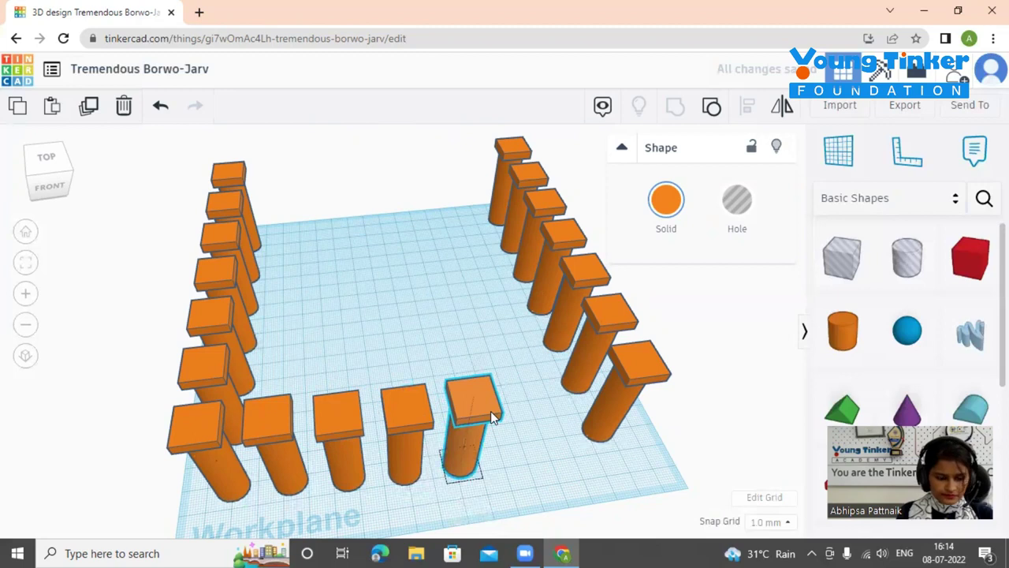
pyautogui.click(490, 412)
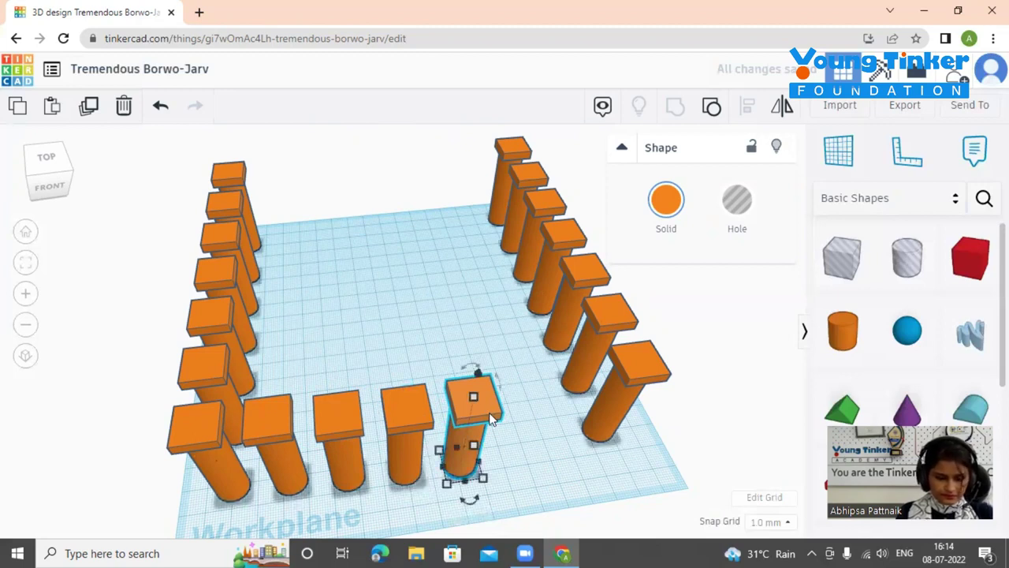
# - Add two more column copies to the front row, filling the gap up to the right row's front column
pyautogui.hotkey('ctrl', 'd')
pyautogui.moveTo(488, 417); pyautogui.dragTo(554, 404)
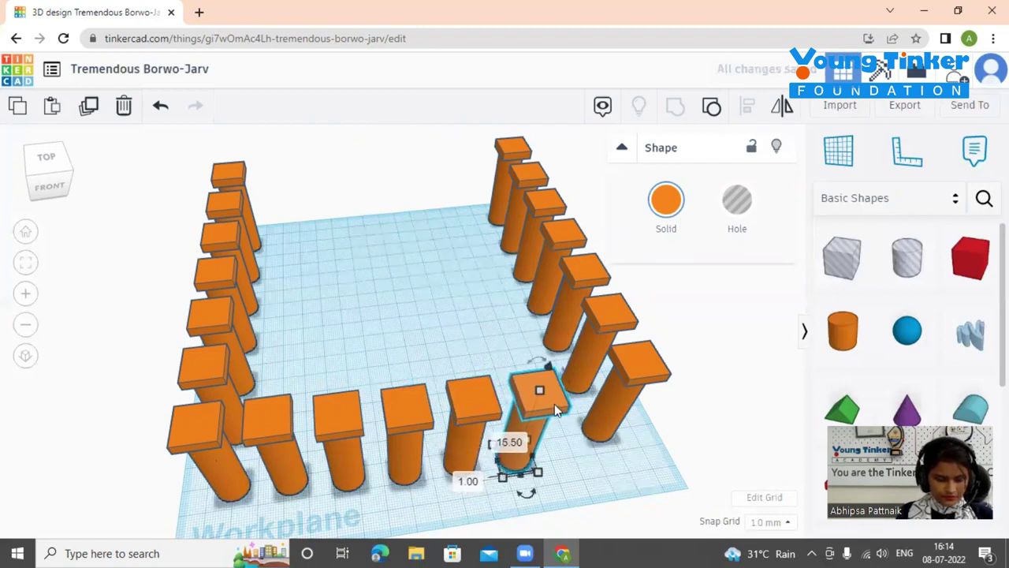
pyautogui.hotkey('ctrl', 'c')
pyautogui.hotkey('ctrl', 'v')
pyautogui.moveTo(573, 398); pyautogui.dragTo(616, 394)
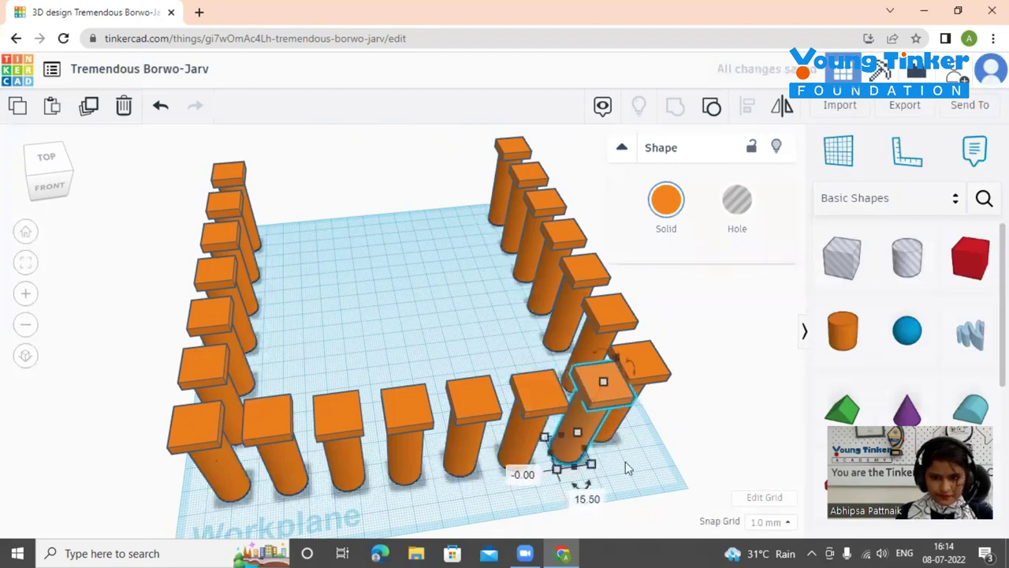
# - Nudge the two front-row columns nearest the left row's corner column slightly left to even out their spacing
pyautogui.moveTo(635, 476); pyautogui.dragTo(546, 438, button='right')
pyautogui.moveTo(521, 410); pyautogui.dragTo(596, 486, button='right')
pyautogui.click(593, 485)
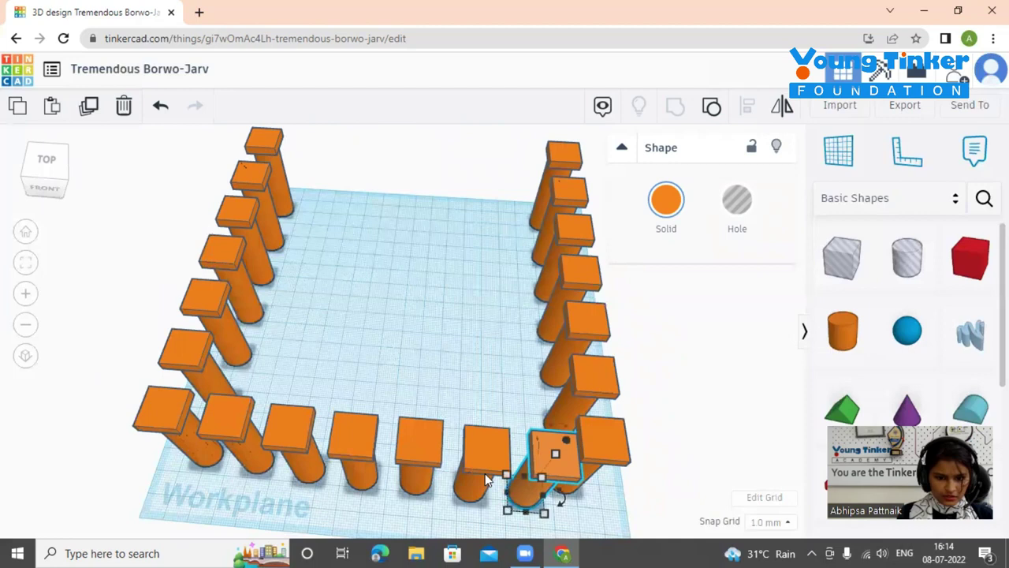
pyautogui.click(543, 464)
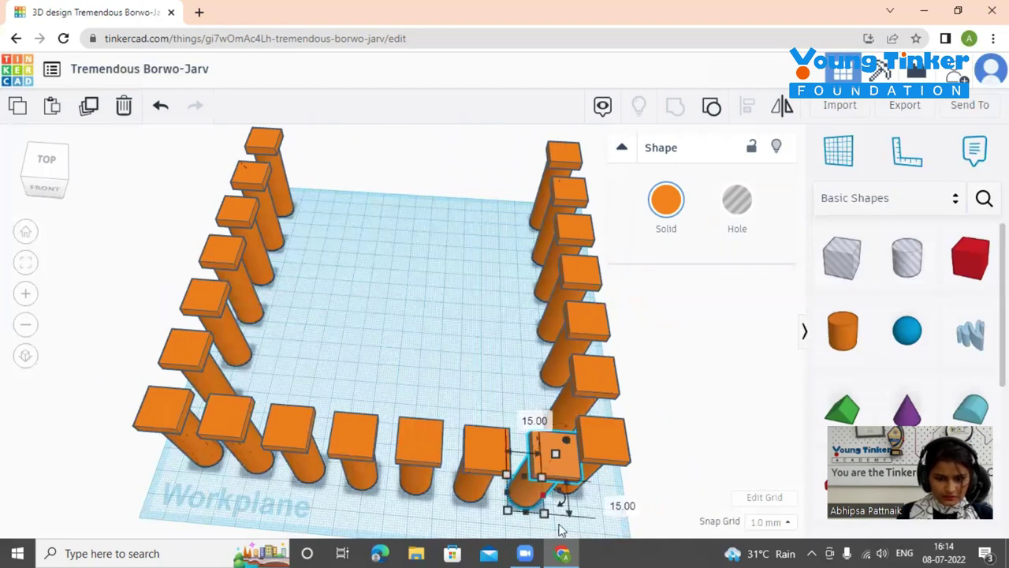
pyautogui.moveTo(433, 509); pyautogui.dragTo(512, 400, button='right')
pyautogui.moveTo(439, 405); pyautogui.dragTo(276, 444, button='right')
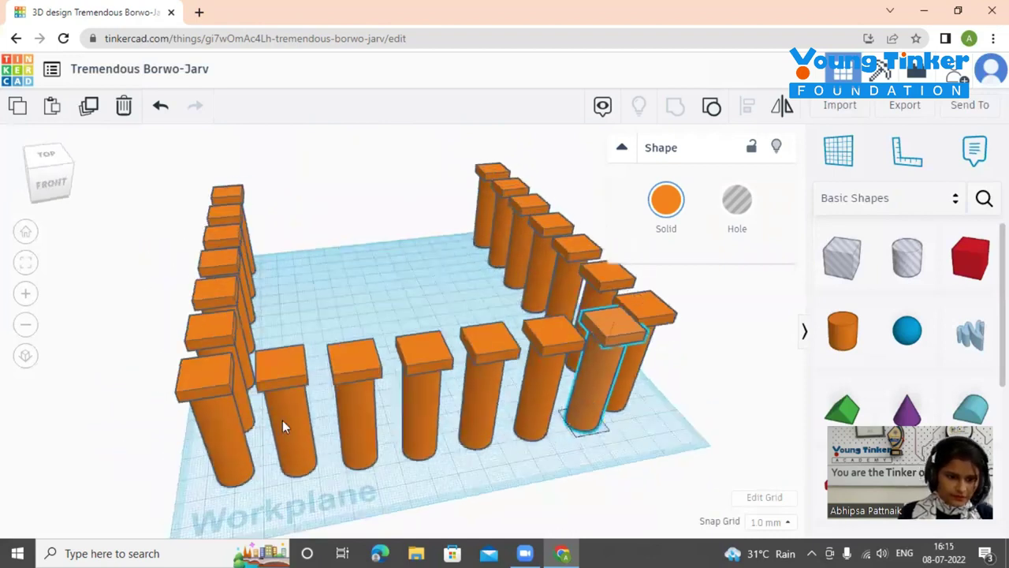
pyautogui.click(282, 426)
pyautogui.press('Left')
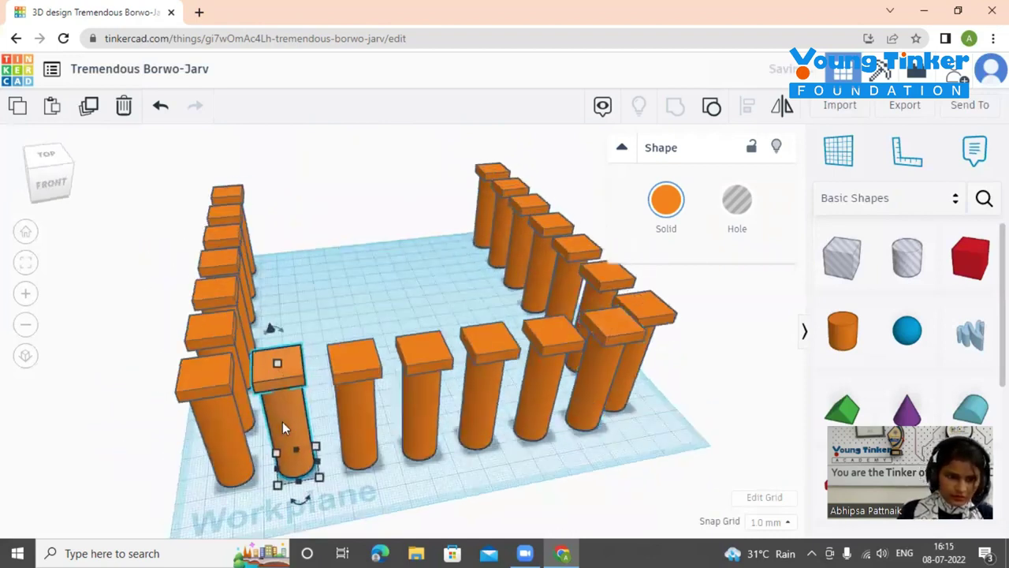
pyautogui.click(344, 418)
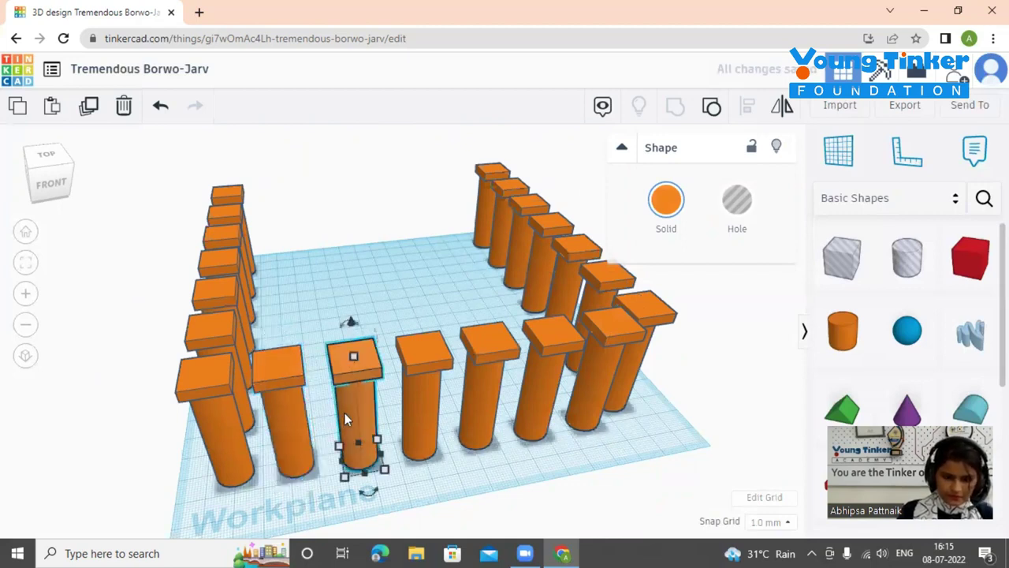
pyautogui.press('Left')
pyautogui.press('Left')
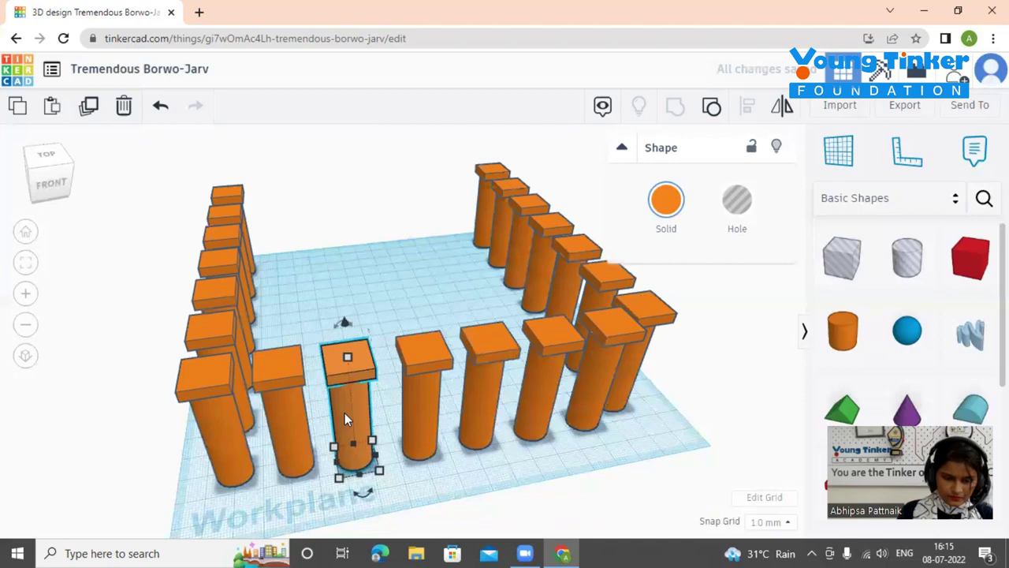
# - Nudge the remaining inner columns of the front row slightly left so their spacing stays even
pyautogui.click(427, 397)
pyautogui.press('Left')
pyautogui.press('Left')
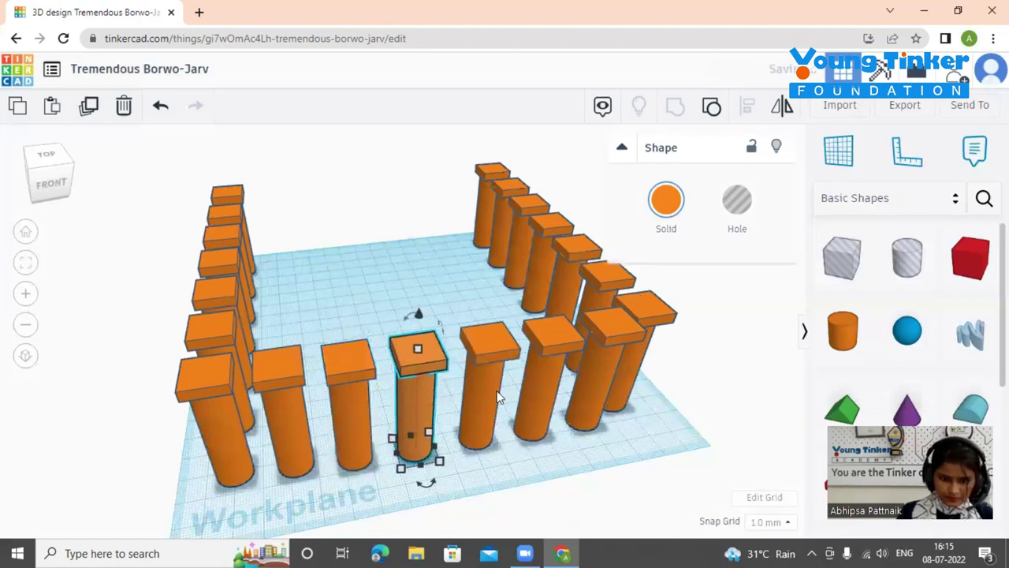
pyautogui.click(493, 392)
pyautogui.moveTo(493, 398); pyautogui.dragTo(599, 342)
# - Move the grouped right row slightly forward and outward so its front column lines up with the front row
pyautogui.click(640, 428)
pyautogui.moveTo(640, 428); pyautogui.dragTo(637, 457, button='right')
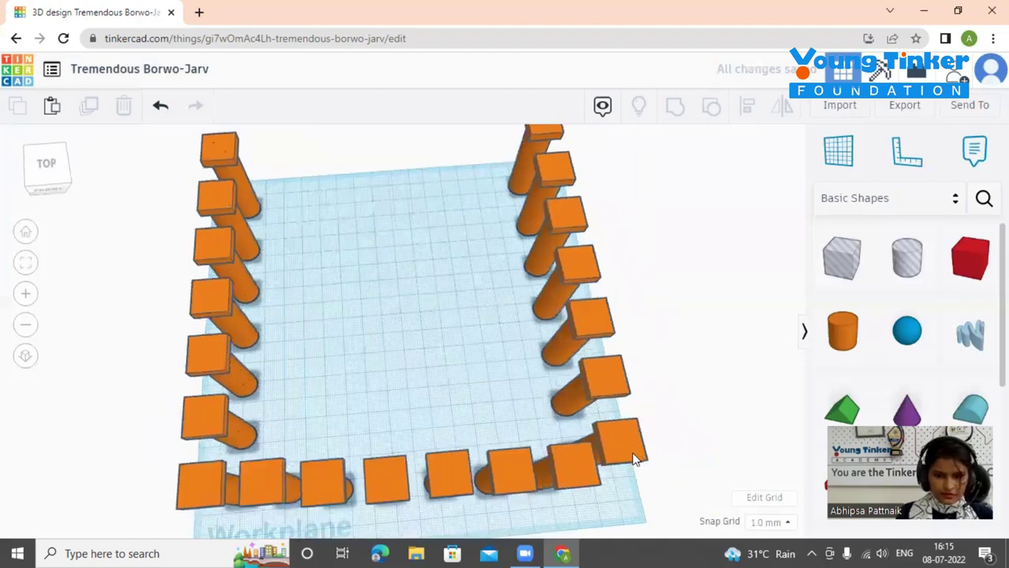
pyautogui.click(636, 457)
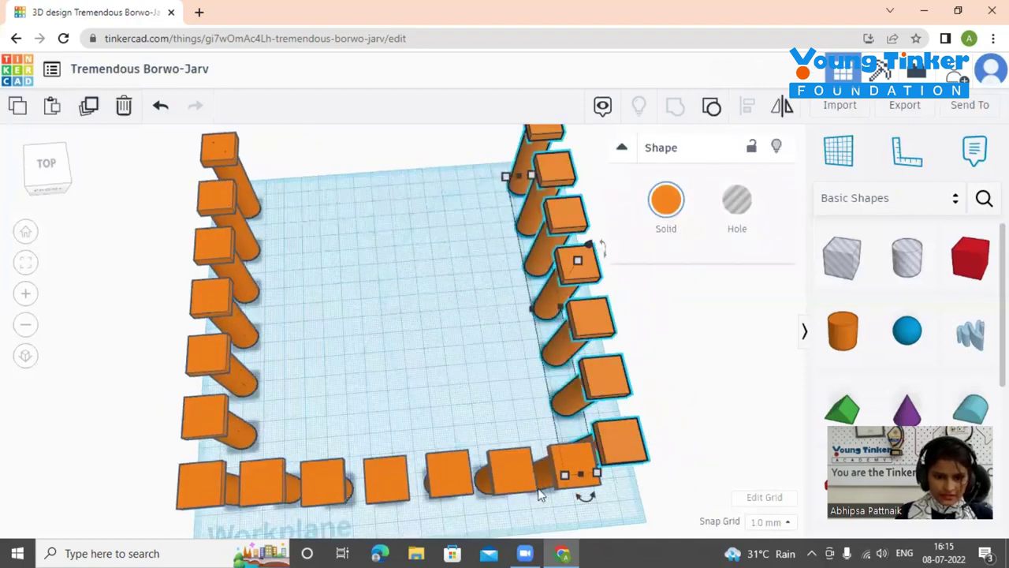
pyautogui.moveTo(633, 450); pyautogui.dragTo(644, 462)
pyautogui.moveTo(528, 509)
pyautogui.mouseDown(button='right')
pyautogui.moveTo(475, 473)
pyautogui.moveTo(478, 435)
pyautogui.moveTo(512, 443)
pyautogui.moveTo(512, 487)
pyautogui.moveTo(523, 491)
pyautogui.mouseUp(button='right')
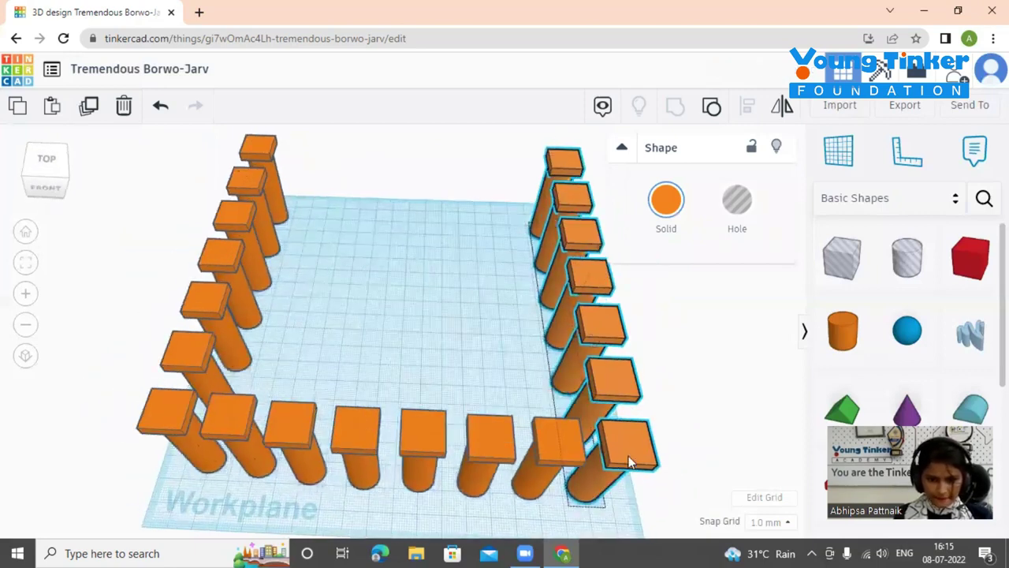
pyautogui.moveTo(628, 456); pyautogui.dragTo(626, 455)
pyautogui.click(508, 497)
pyautogui.moveTo(508, 496); pyautogui.dragTo(221, 360, button='right')
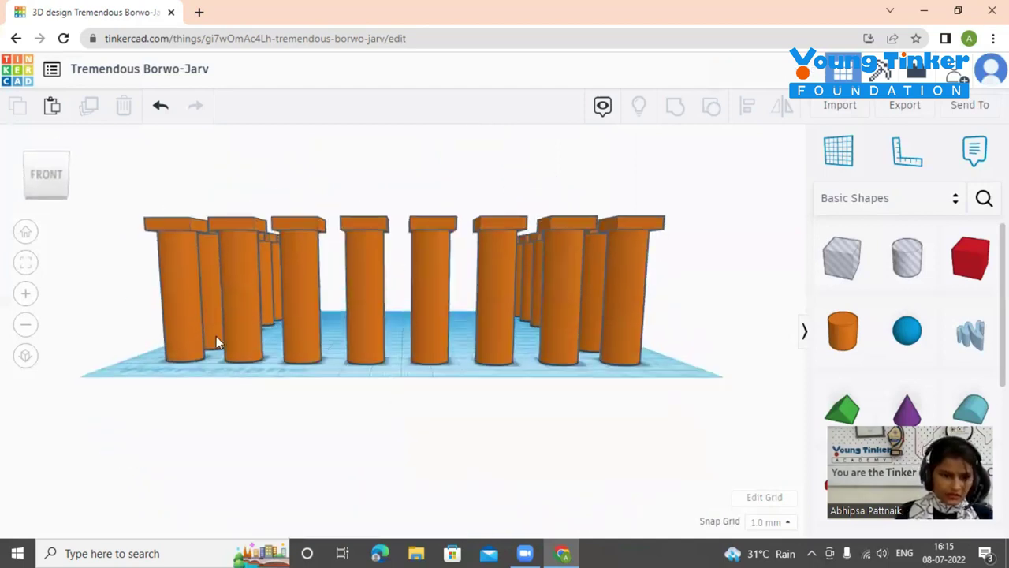
pyautogui.moveTo(214, 326); pyautogui.dragTo(204, 297)
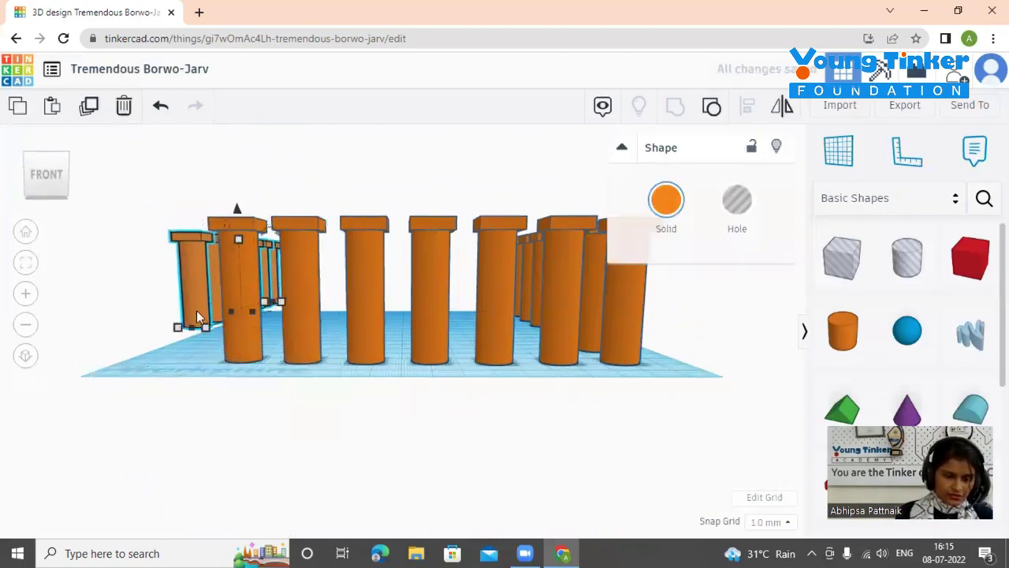
pyautogui.hotkey('ctrl', 'z')
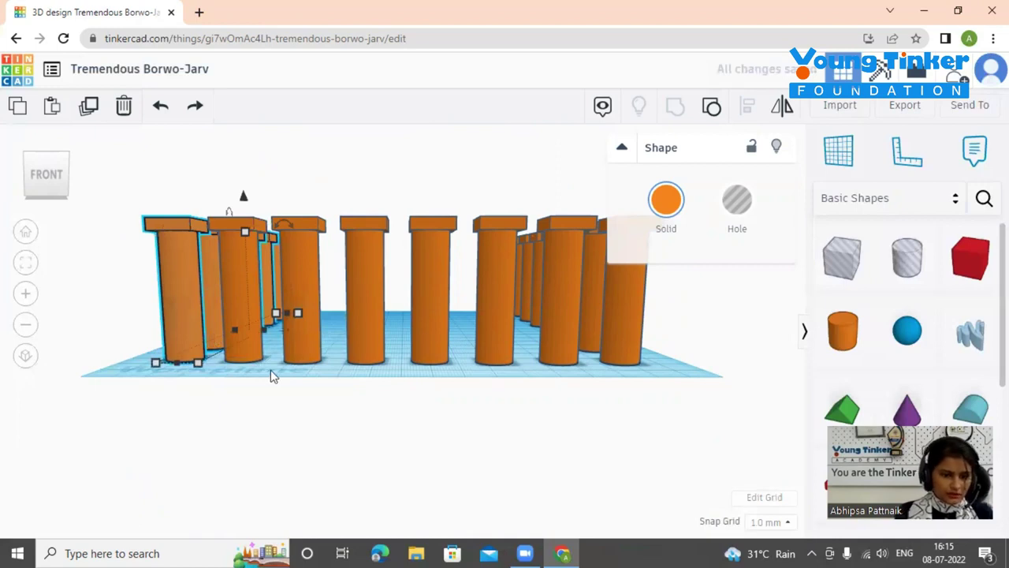
pyautogui.click(271, 376)
# - Select the six front columns between the two corner columns and group them into one shape
pyautogui.moveTo(221, 355); pyautogui.dragTo(581, 372)
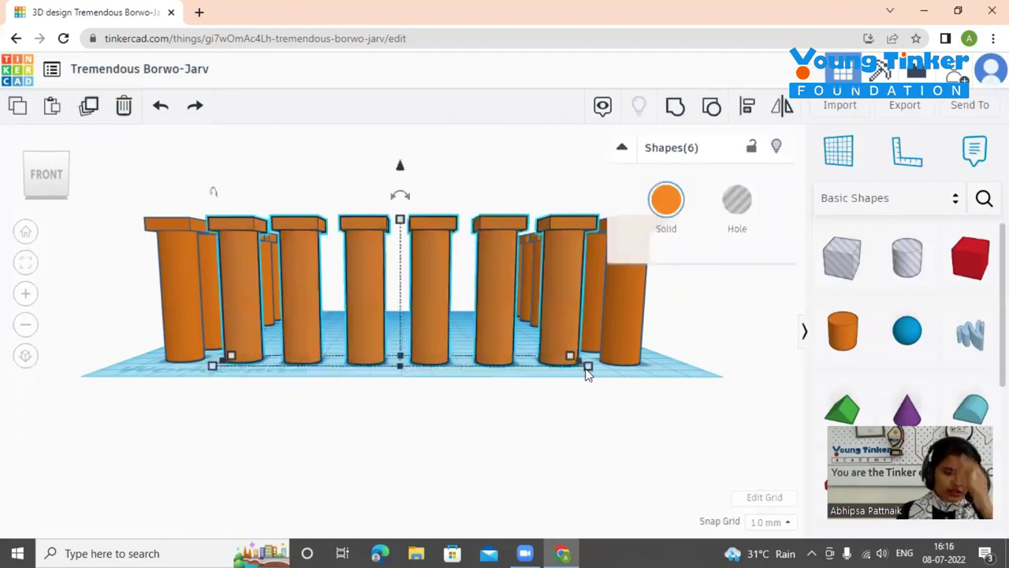
pyautogui.click(677, 112)
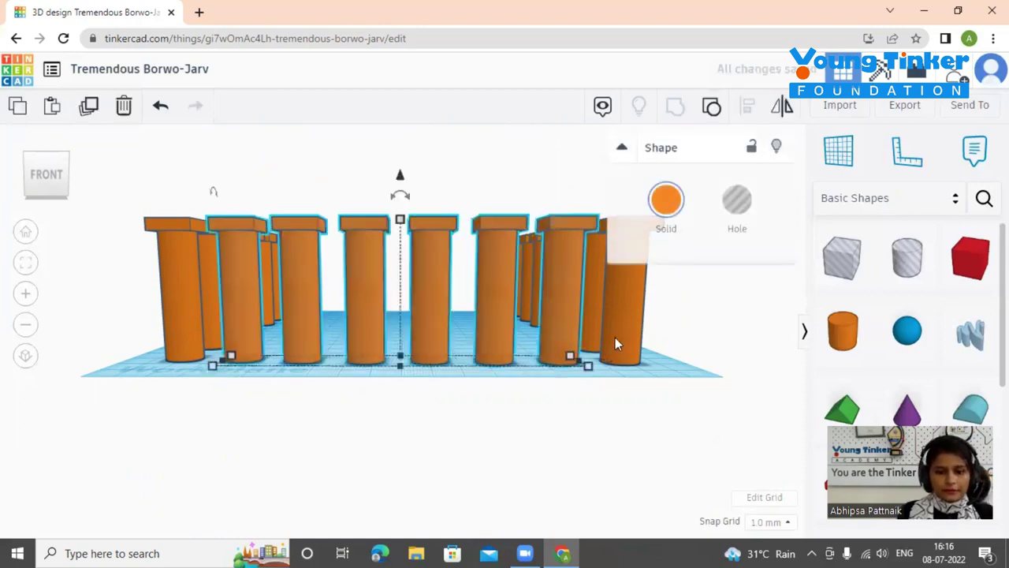
pyautogui.click(619, 372)
pyautogui.moveTo(620, 372); pyautogui.dragTo(642, 461, button='right')
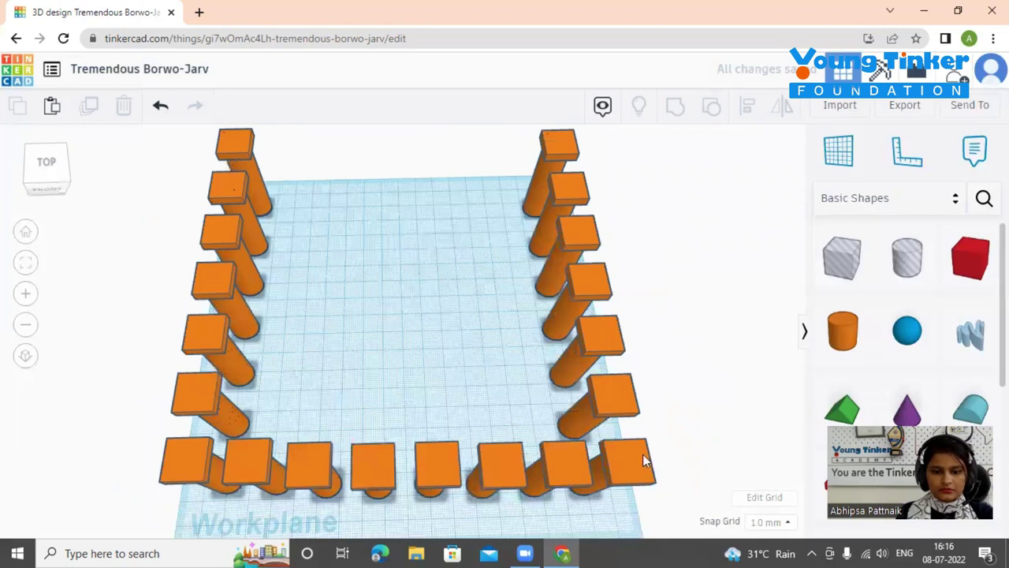
pyautogui.click(551, 481)
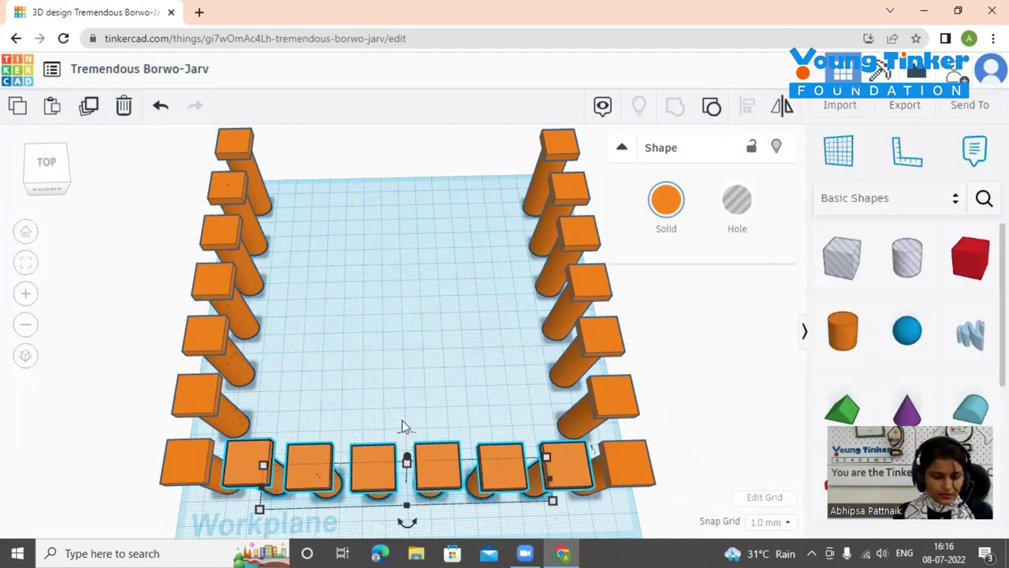
pyautogui.hotkey('ctrl', 'v')
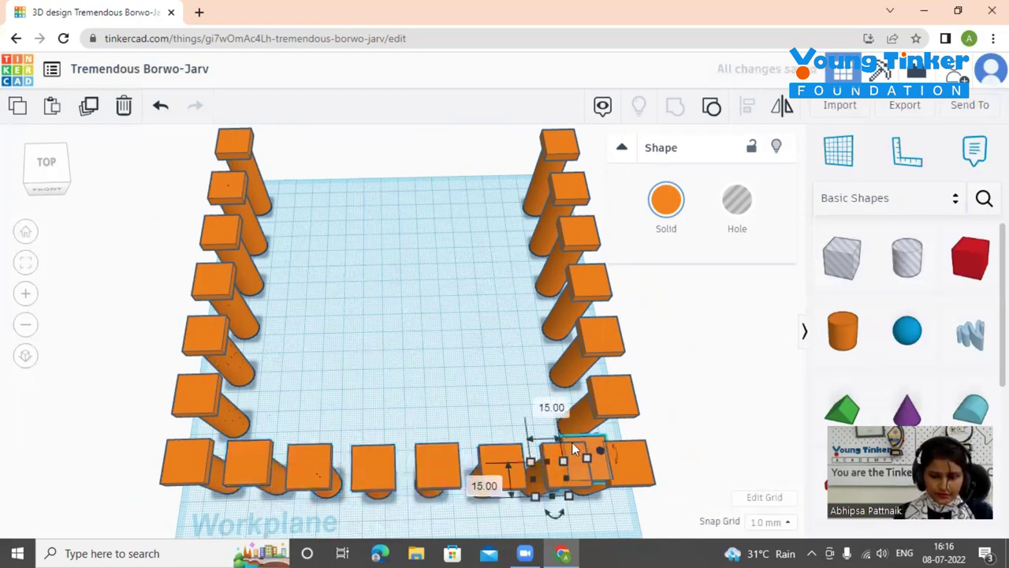
pyautogui.hotkey('ctrl', 'z')
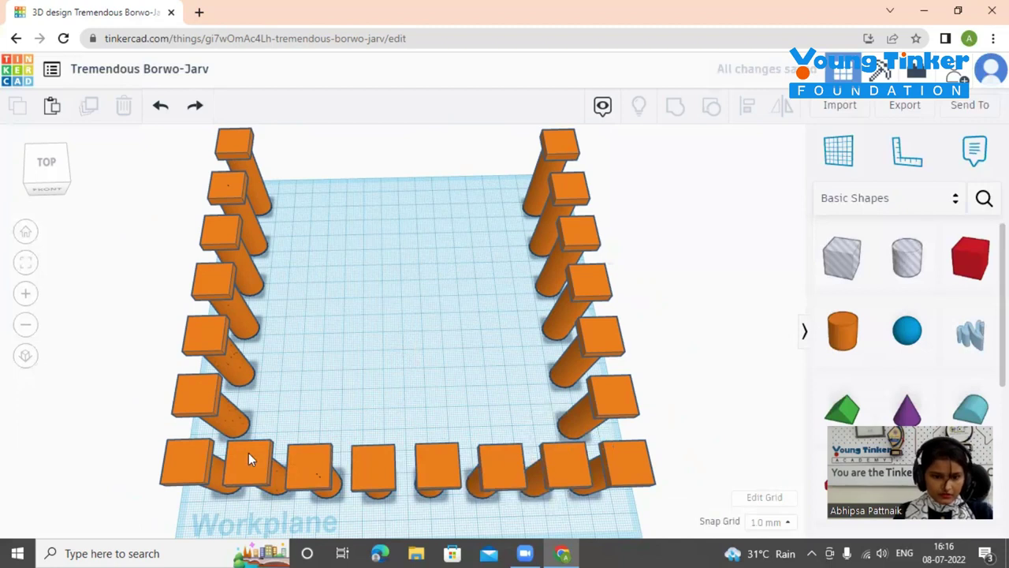
# - Shift the grouped front row slightly right to centre it between the two corner columns
pyautogui.moveTo(234, 442)
pyautogui.mouseDown()
pyautogui.moveTo(281, 482)
pyautogui.moveTo(285, 474)
pyautogui.moveTo(238, 442)
pyautogui.mouseUp()
pyautogui.click(279, 416)
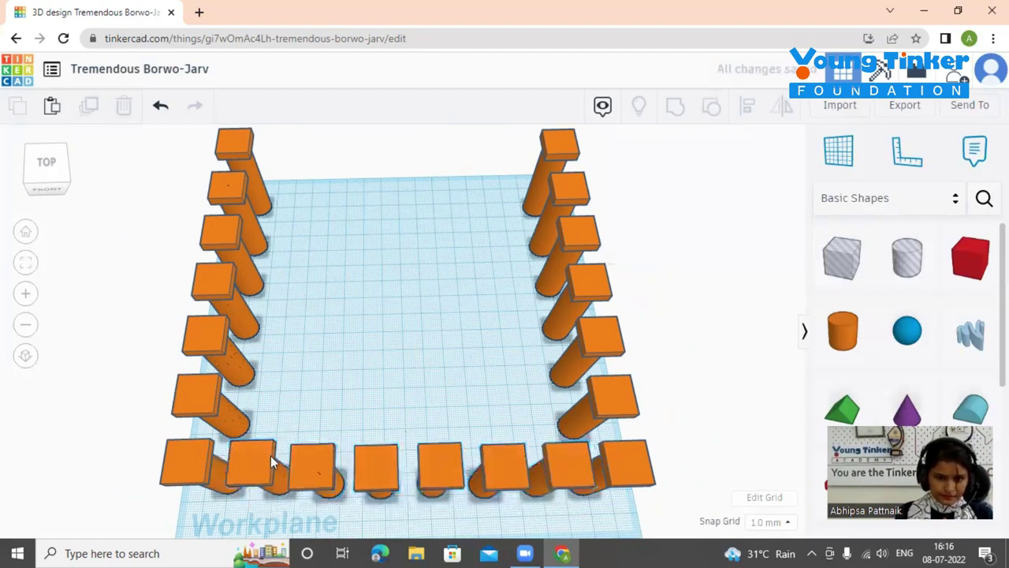
pyautogui.click(262, 462)
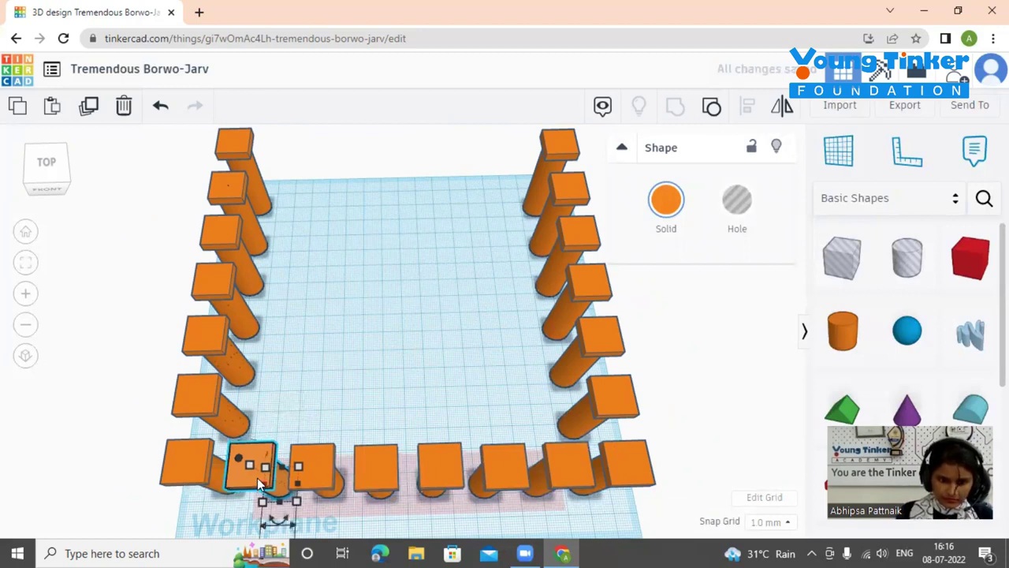
pyautogui.click(280, 392)
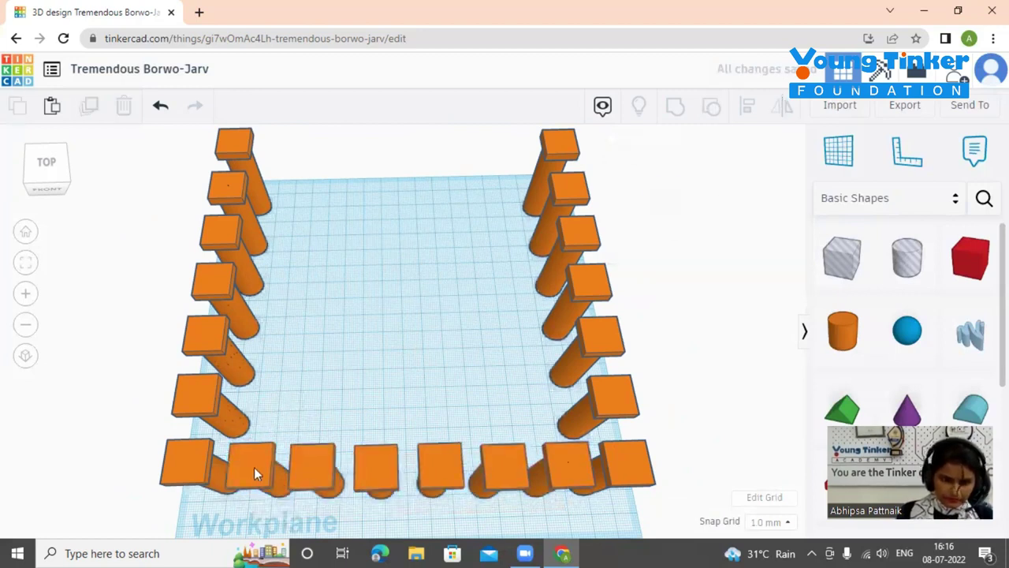
# - Copy the grouped front row and place the copy across the back, between the rear columns of the side rows
pyautogui.click(254, 466)
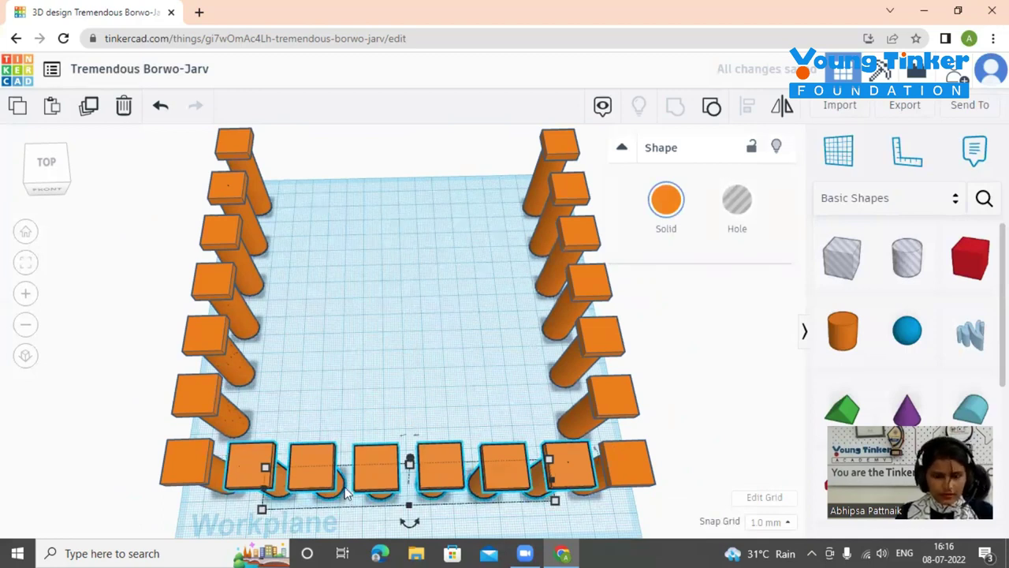
pyautogui.moveTo(346, 493); pyautogui.dragTo(425, 455)
pyautogui.moveTo(757, 459); pyautogui.dragTo(520, 143)
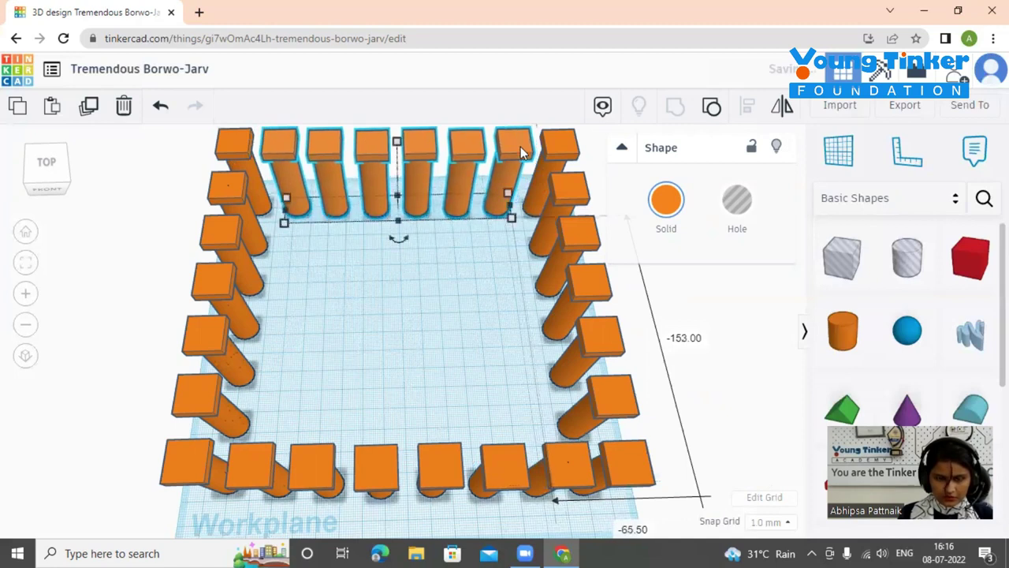
# - Examine the alignment of the four column rows and their corners from above and from an angle
pyautogui.click(468, 278)
pyautogui.moveTo(467, 278); pyautogui.dragTo(478, 390, button='right')
pyautogui.moveTo(418, 344); pyautogui.dragTo(492, 367, button='right')
pyautogui.click(201, 160)
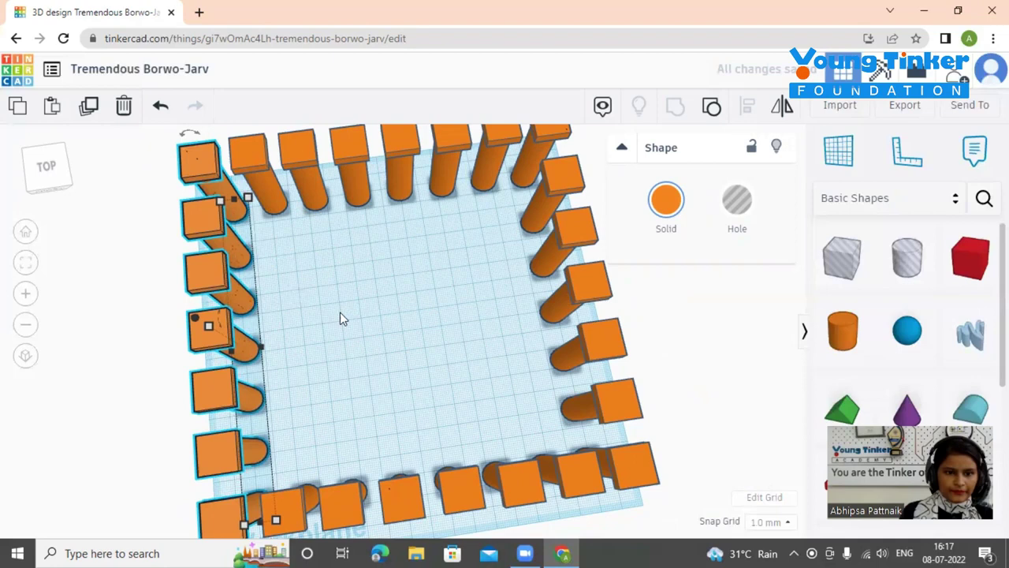
pyautogui.click(374, 403)
pyautogui.moveTo(371, 396); pyautogui.dragTo(430, 441, button='right')
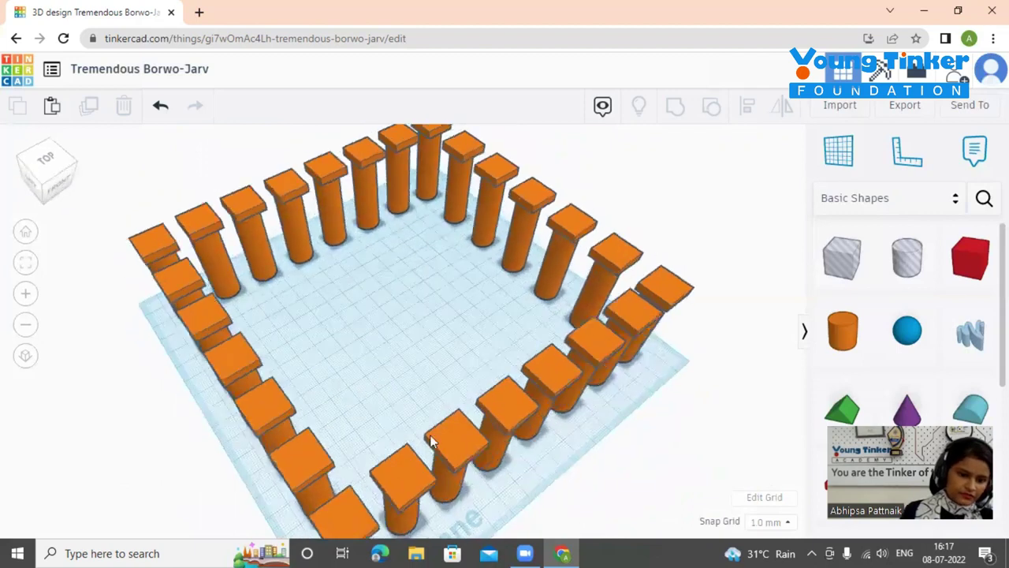
pyautogui.click(343, 525)
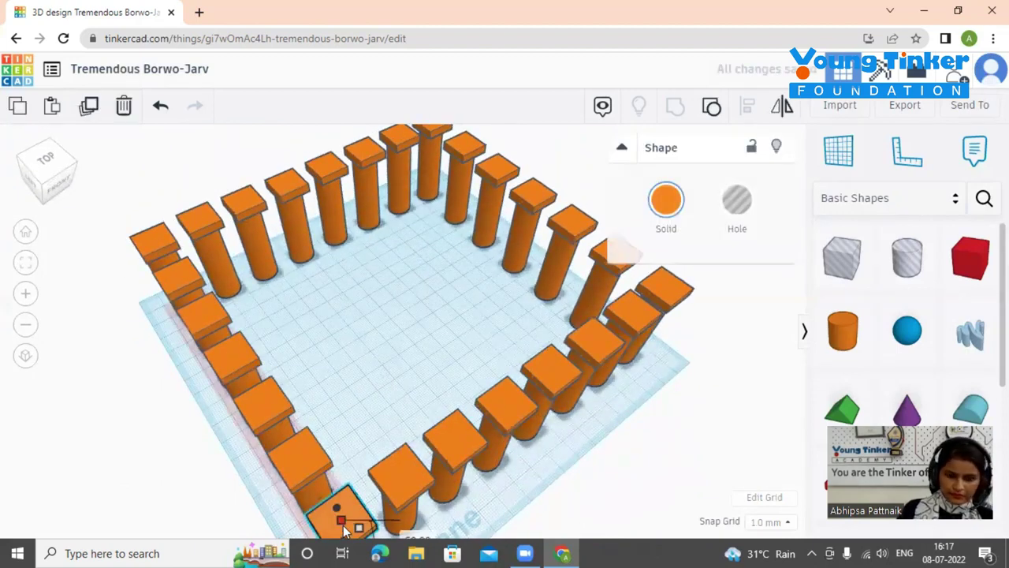
# - Select all four column rows and group them into one shape
pyautogui.click(374, 339)
pyautogui.moveTo(373, 339); pyautogui.dragTo(397, 291, button='right')
pyautogui.moveTo(193, 150); pyautogui.dragTo(638, 454)
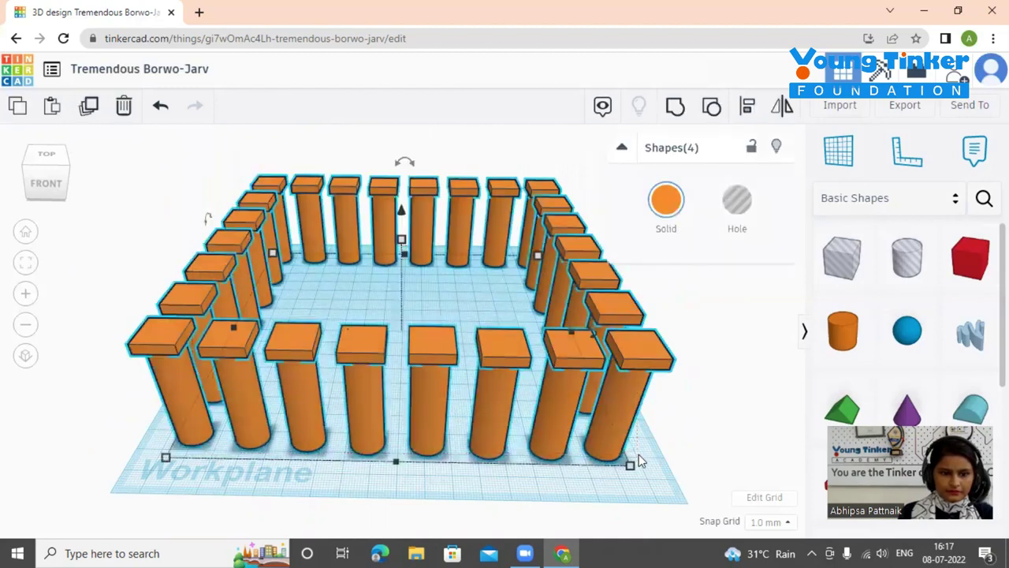
pyautogui.click(676, 127)
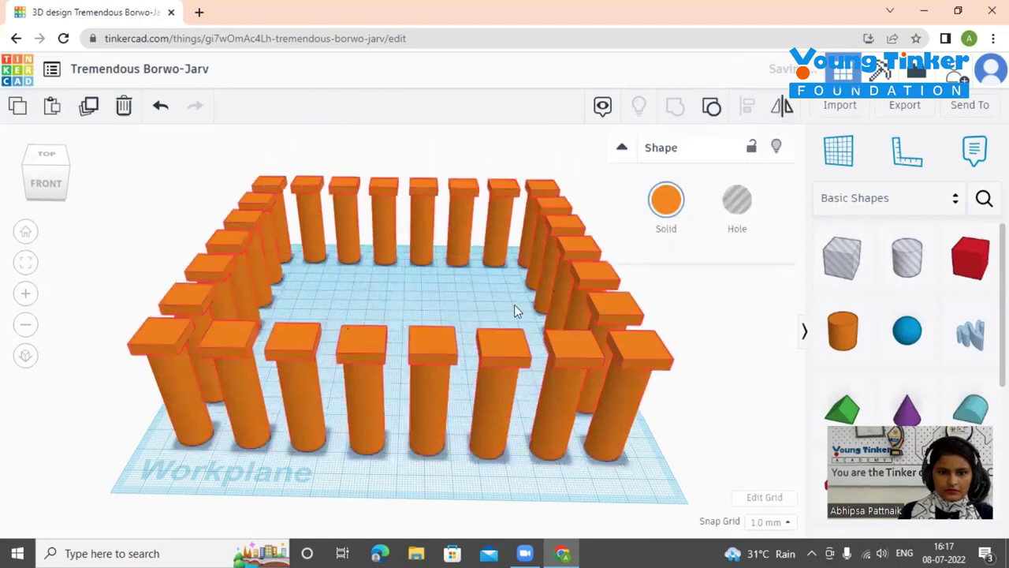
pyautogui.click(468, 302)
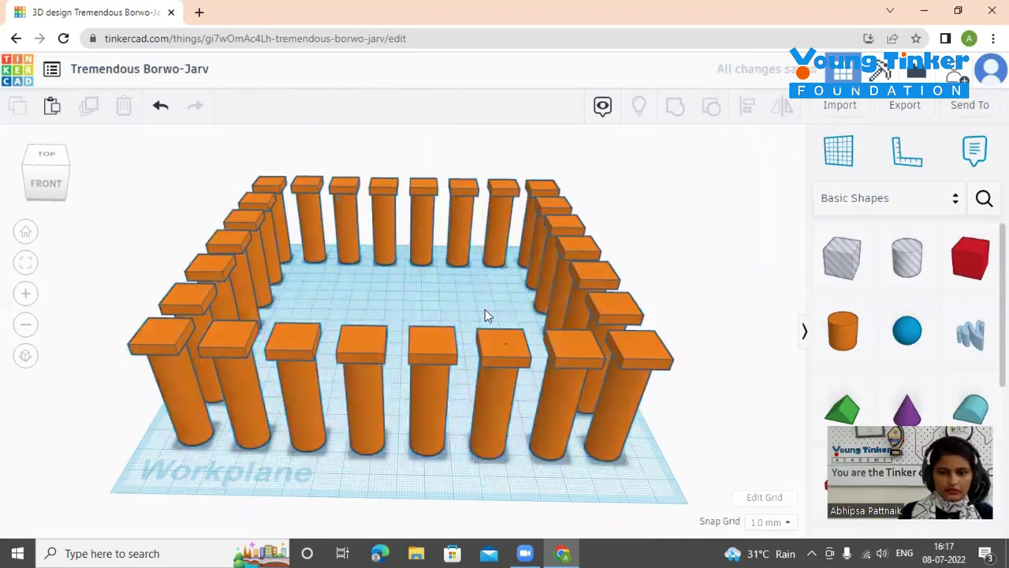
# - Shrink the grouped colonnade toward the back-left corner of the workplane, leaving the front and right areas free
pyautogui.click(624, 402)
pyautogui.moveTo(631, 466); pyautogui.dragTo(416, 367)
pyautogui.moveTo(497, 410); pyautogui.dragTo(576, 496, button='right')
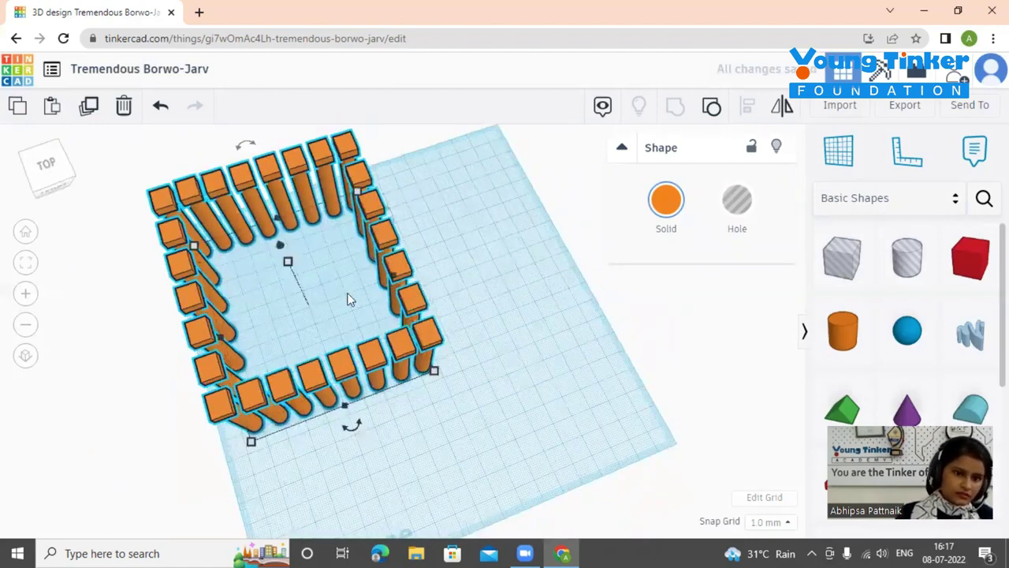
pyautogui.click(349, 298)
pyautogui.click(436, 361)
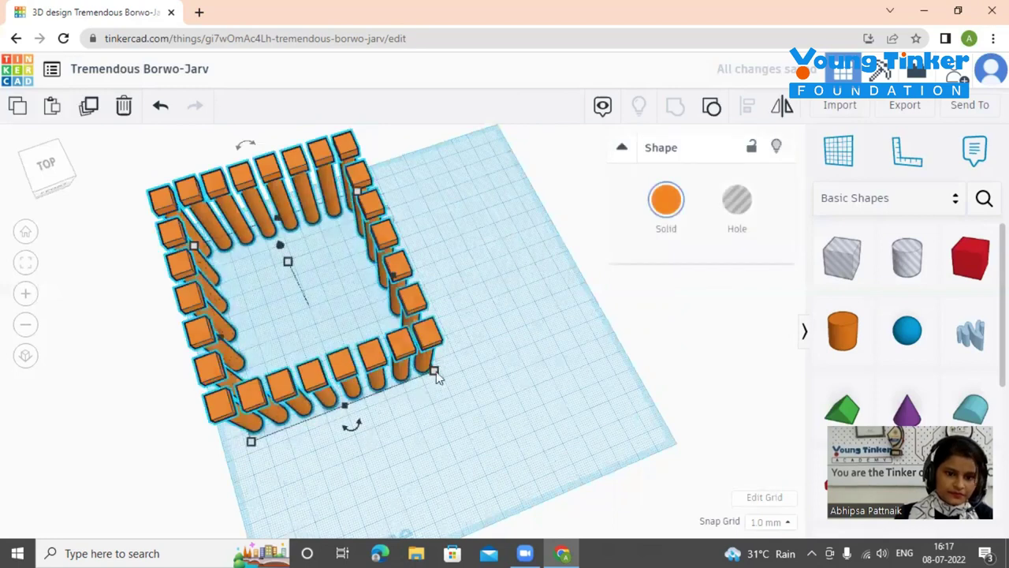
pyautogui.moveTo(417, 340)
pyautogui.mouseDown(button='right')
pyautogui.moveTo(404, 311)
pyautogui.moveTo(406, 334)
pyautogui.mouseUp(button='right')
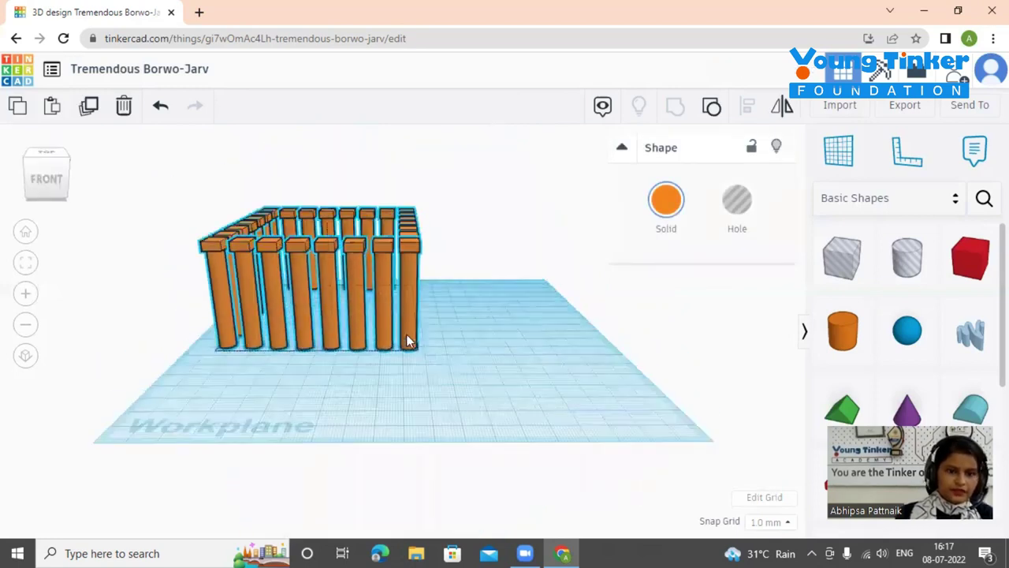
# - Place a red box on the free workplane beside the colonnade and reduce its height to about 4 mm
pyautogui.click(533, 383)
pyautogui.moveTo(980, 265); pyautogui.dragTo(508, 361)
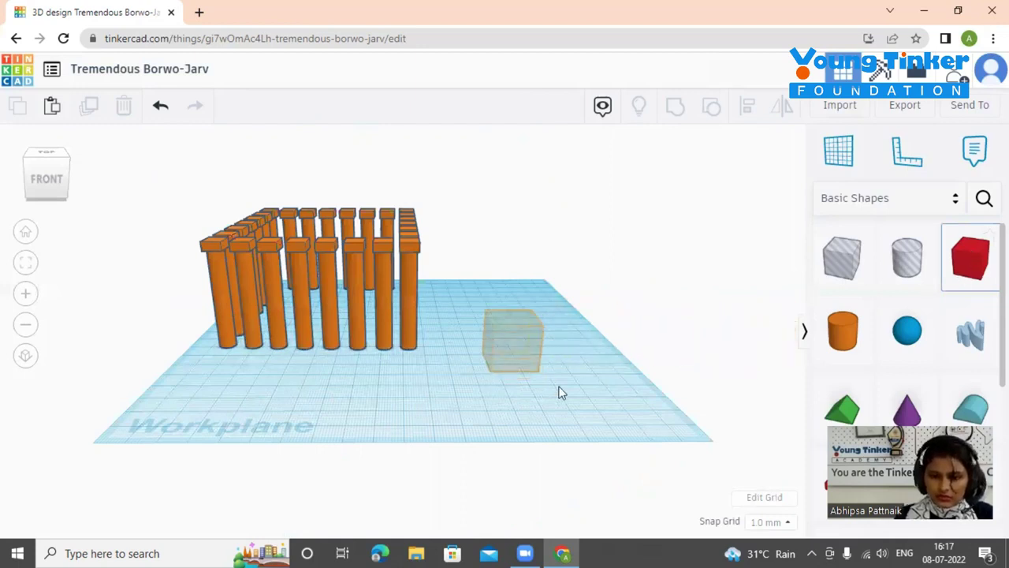
pyautogui.moveTo(593, 379); pyautogui.dragTo(567, 365, button='right')
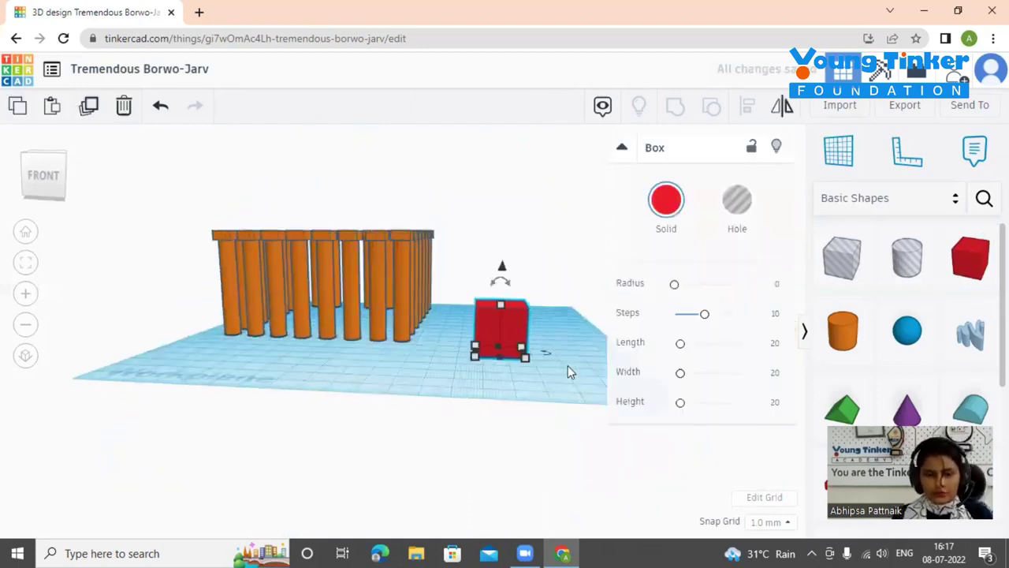
pyautogui.click(501, 303)
pyautogui.moveTo(501, 302); pyautogui.dragTo(507, 342)
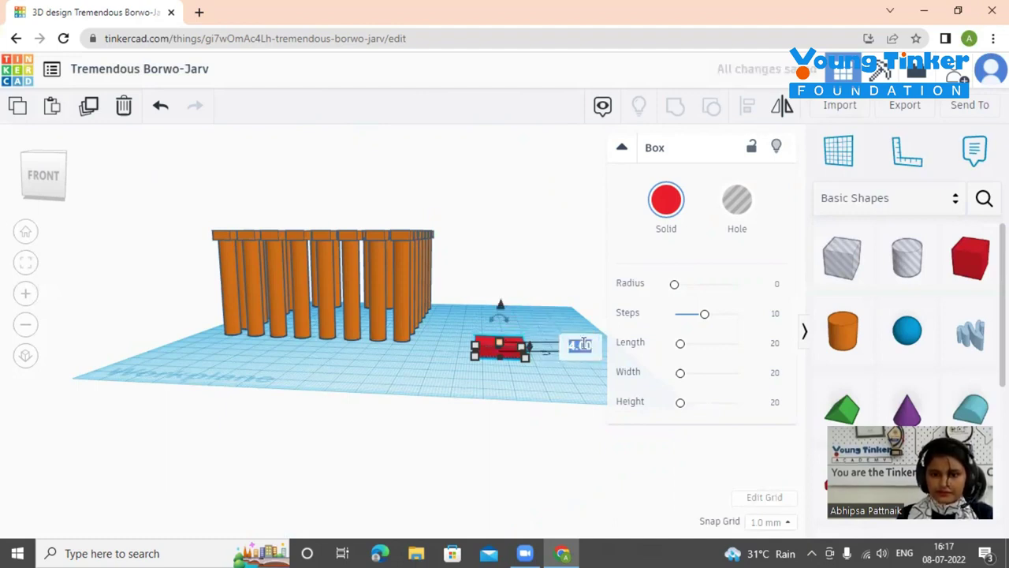
# - Enlarge the flat red box into a wide floor plate and move it inside the colonnade
pyautogui.moveTo(534, 401); pyautogui.dragTo(516, 430, button='right')
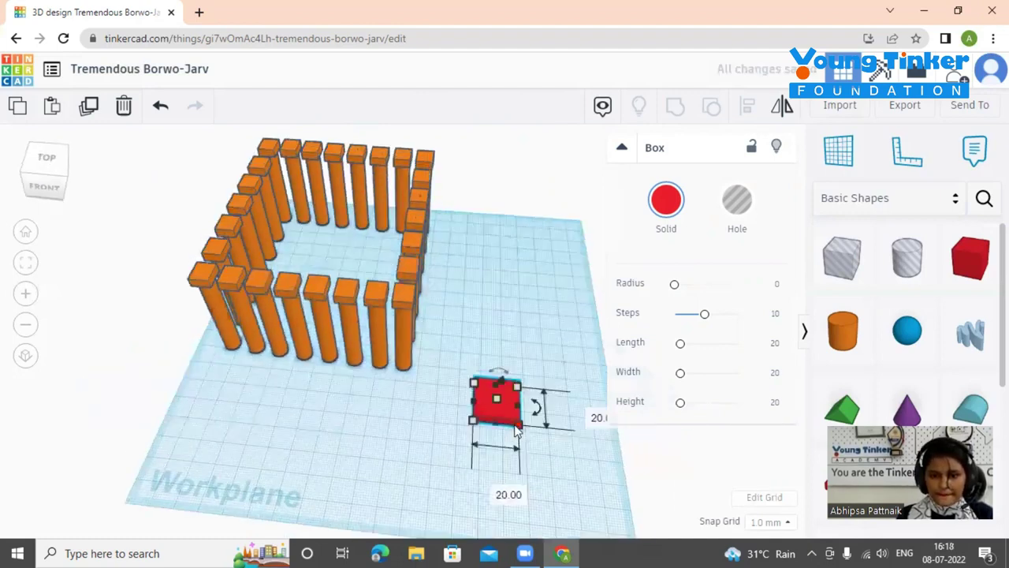
pyautogui.moveTo(517, 427); pyautogui.dragTo(655, 550)
pyautogui.moveTo(596, 517); pyautogui.dragTo(315, 283)
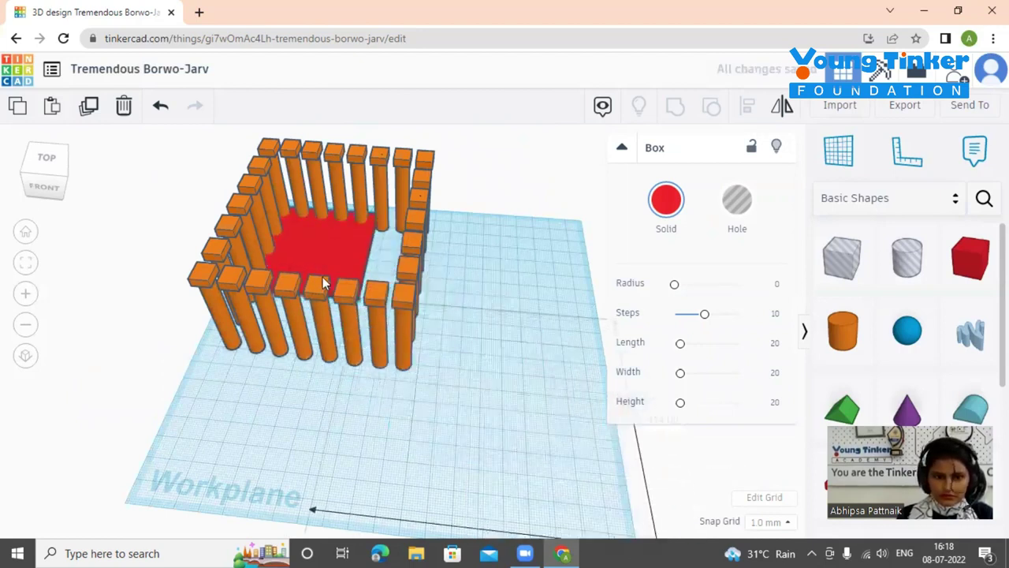
# - Resize the grouped colonnade to about 89 by 108 mm around the red plate
pyautogui.click(405, 360)
pyautogui.moveTo(406, 375); pyautogui.dragTo(401, 375)
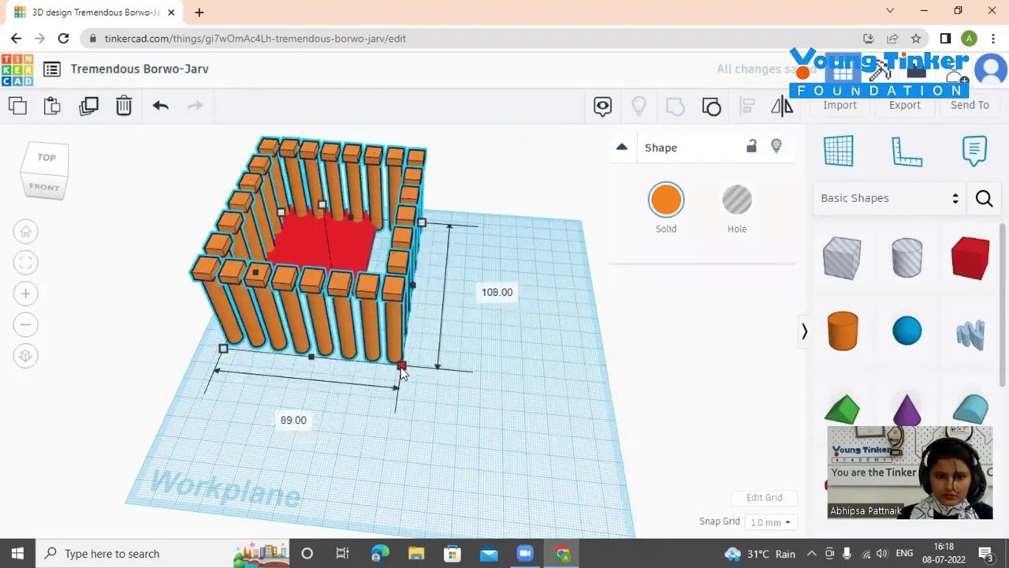
pyautogui.moveTo(454, 398); pyautogui.dragTo(360, 296, button='right')
# - Shift and resize the red plate to about 106 by 113 mm so it forms a base extending beyond the columns
pyautogui.click(321, 295)
pyautogui.moveTo(353, 300); pyautogui.dragTo(429, 376)
pyautogui.moveTo(576, 441); pyautogui.dragTo(559, 458, button='right')
pyautogui.moveTo(354, 488); pyautogui.dragTo(307, 441, button='right')
pyautogui.moveTo(280, 376); pyautogui.dragTo(350, 386, button='right')
pyautogui.moveTo(203, 392)
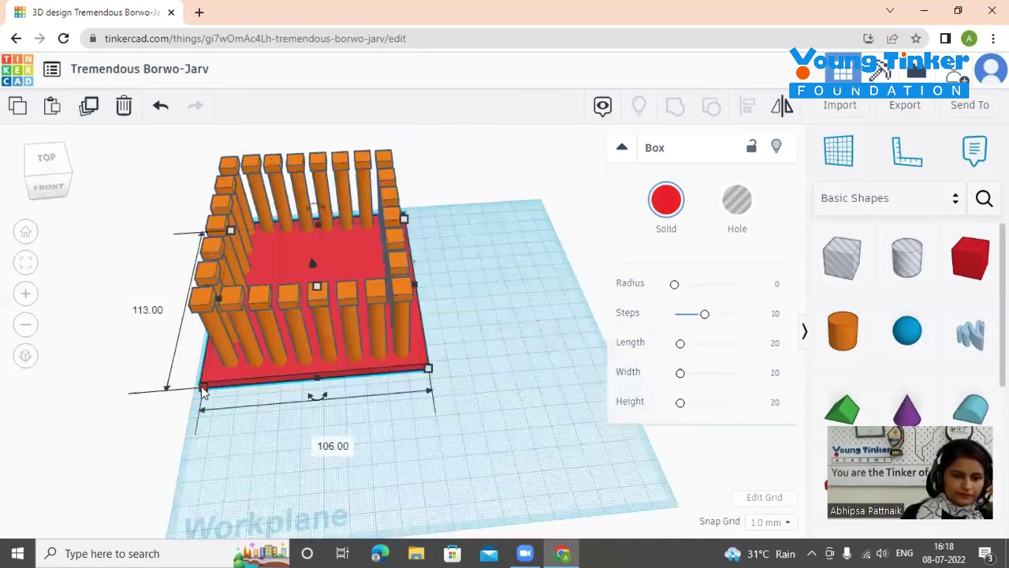
pyautogui.moveTo(204, 386); pyautogui.dragTo(210, 385)
# - Nudge the grouped colonnade slightly right to centre it on the red base plate
pyautogui.moveTo(567, 279); pyautogui.dragTo(310, 415, button='right')
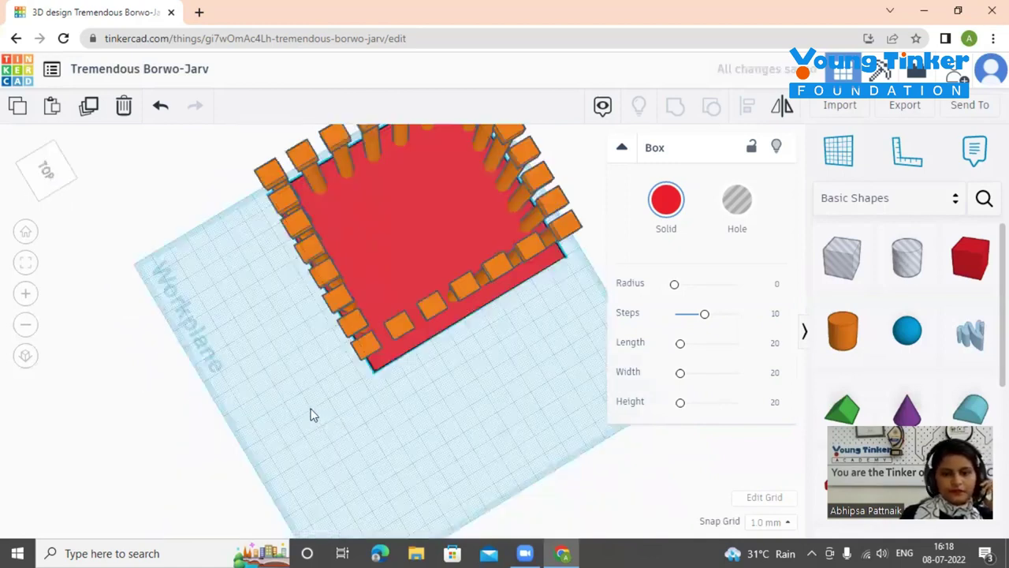
pyautogui.moveTo(561, 416); pyautogui.dragTo(430, 361, button='right')
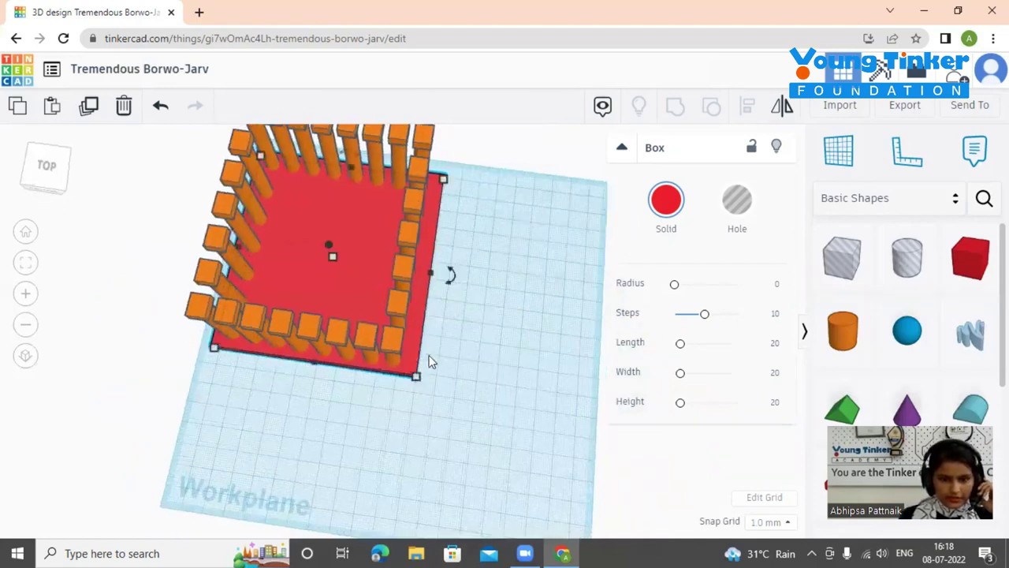
pyautogui.click(398, 304)
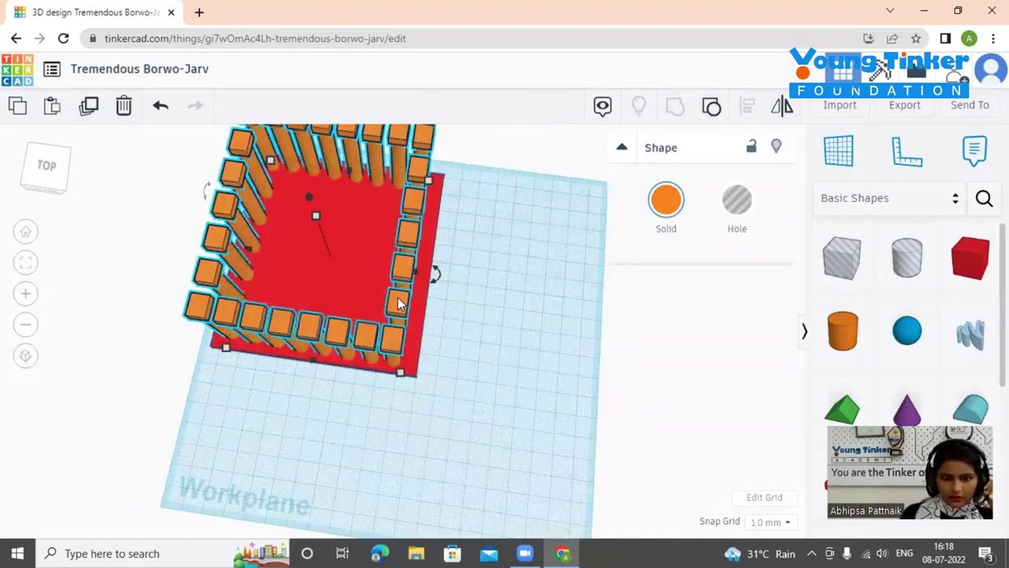
pyautogui.press('Right')
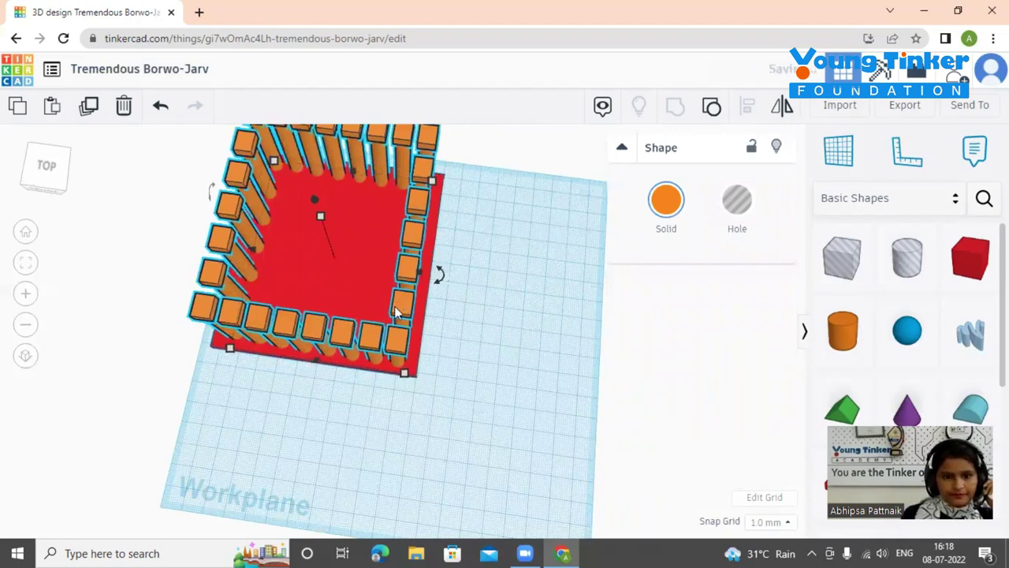
pyautogui.click(517, 350)
pyautogui.moveTo(517, 351); pyautogui.dragTo(536, 323, button='right')
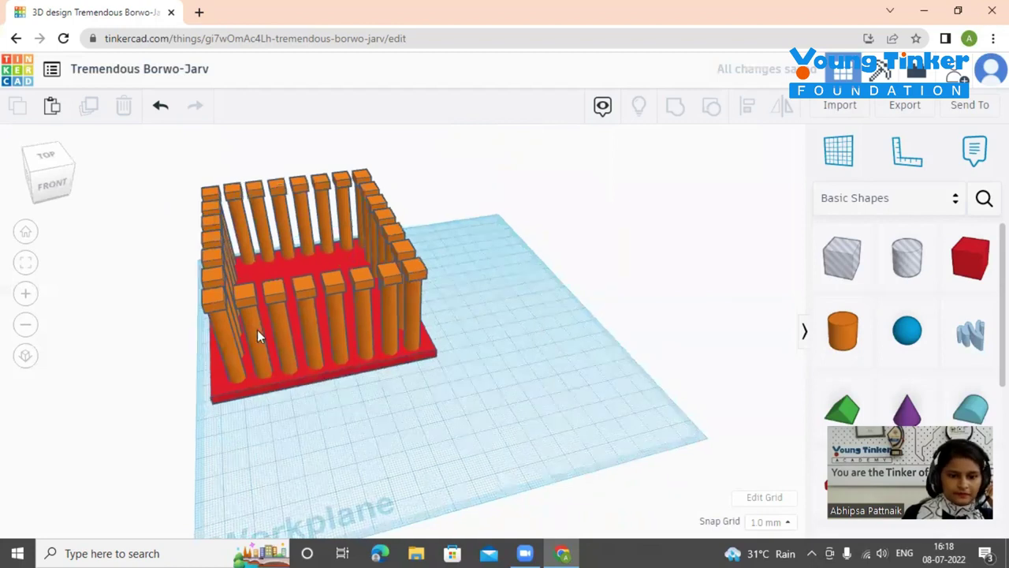
# - Move the colonnade slightly left on the red plate and check the margins around the columns from above
pyautogui.click(222, 343)
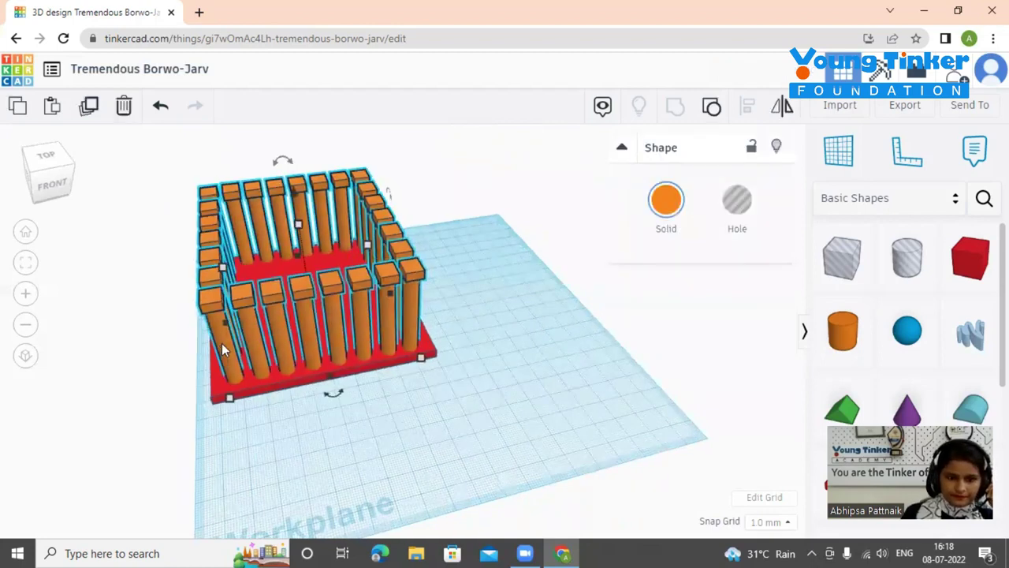
pyautogui.click(465, 398)
pyautogui.moveTo(470, 386); pyautogui.dragTo(431, 465, button='right')
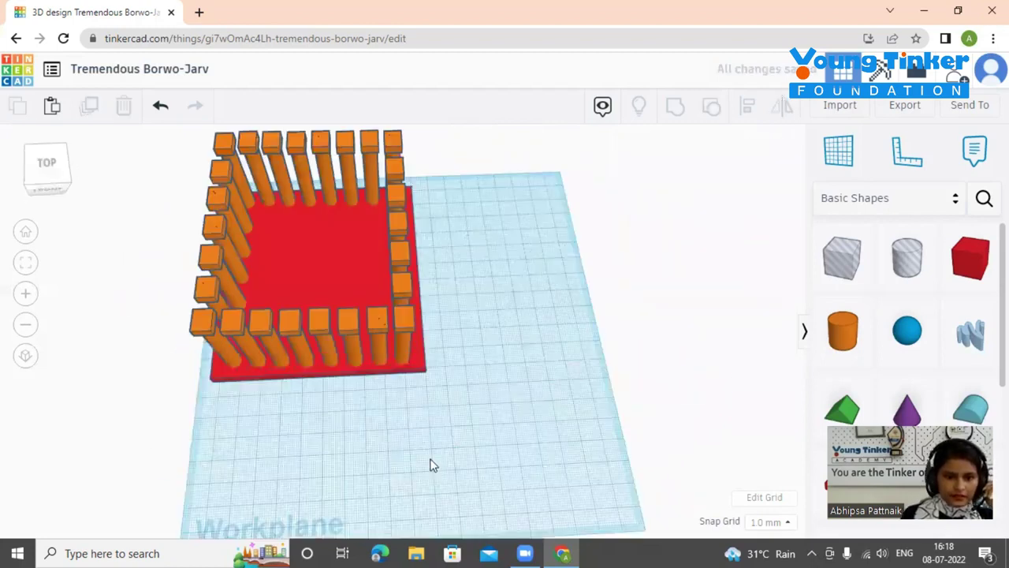
pyautogui.moveTo(434, 421); pyautogui.dragTo(292, 432, button='right')
pyautogui.moveTo(595, 428); pyautogui.dragTo(455, 376, button='right')
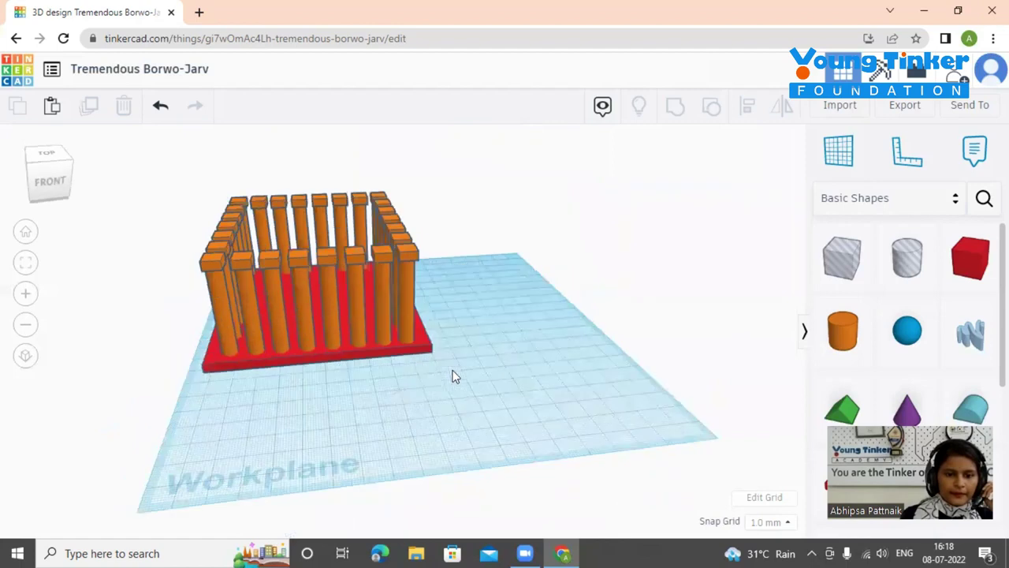
# - Group the colonnade and the red base plate into one shape
pyautogui.moveTo(159, 210); pyautogui.dragTo(476, 419)
pyautogui.click(678, 111)
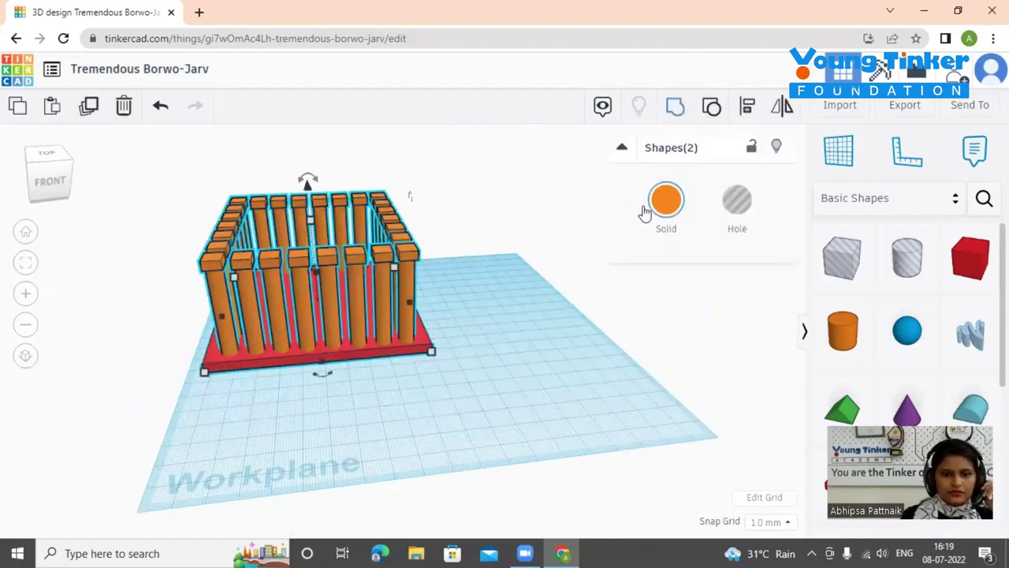
pyautogui.click(573, 369)
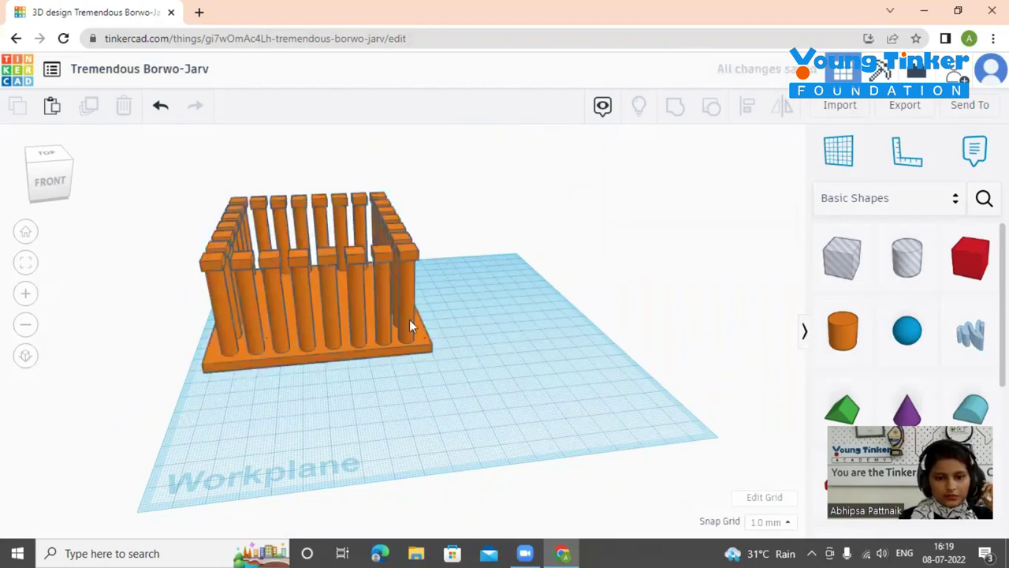
# - Enable Multicolor for the grouped structure so the columns and base plate keep their own colours
pyautogui.click(352, 316)
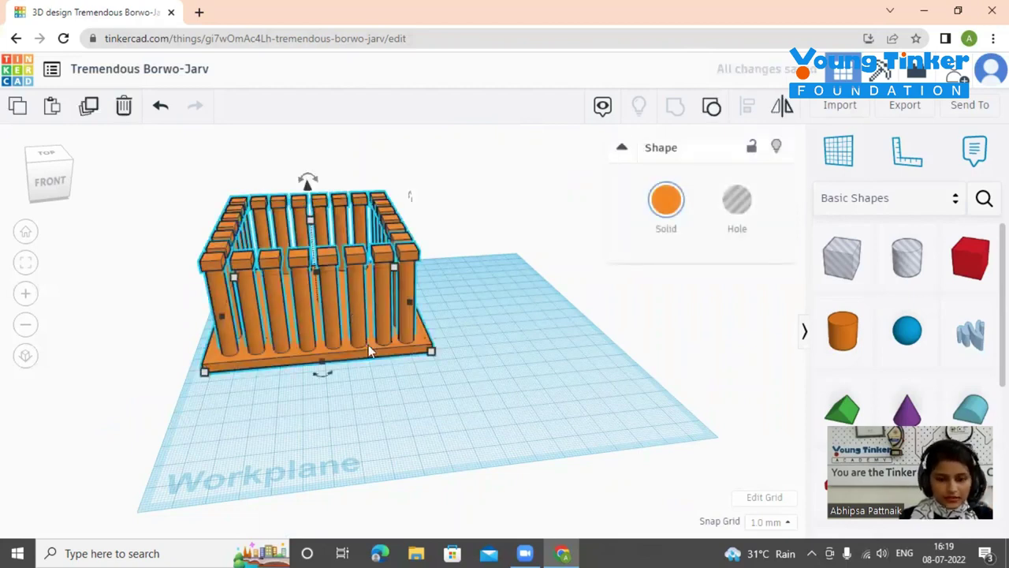
pyautogui.click(666, 199)
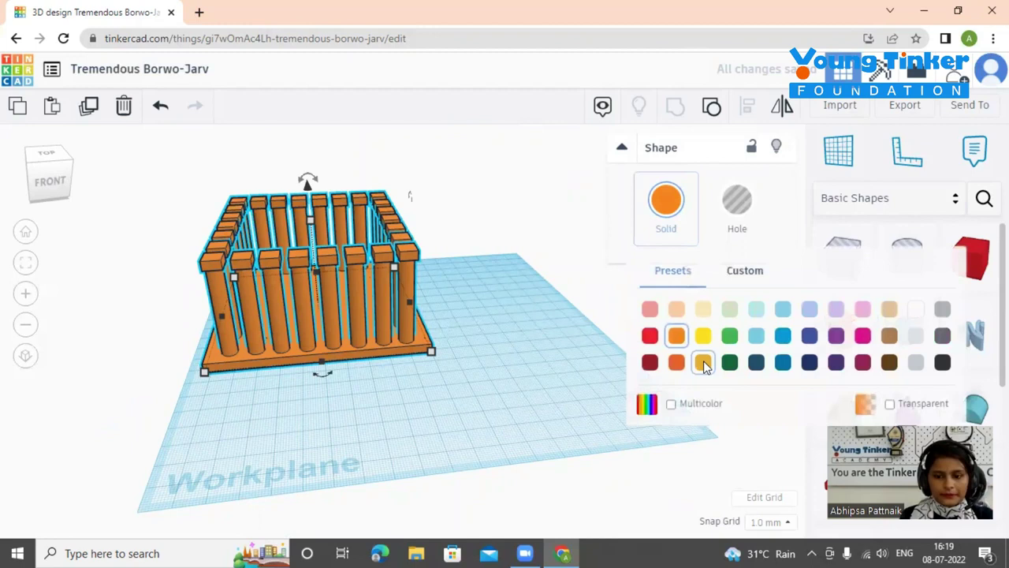
pyautogui.click(686, 407)
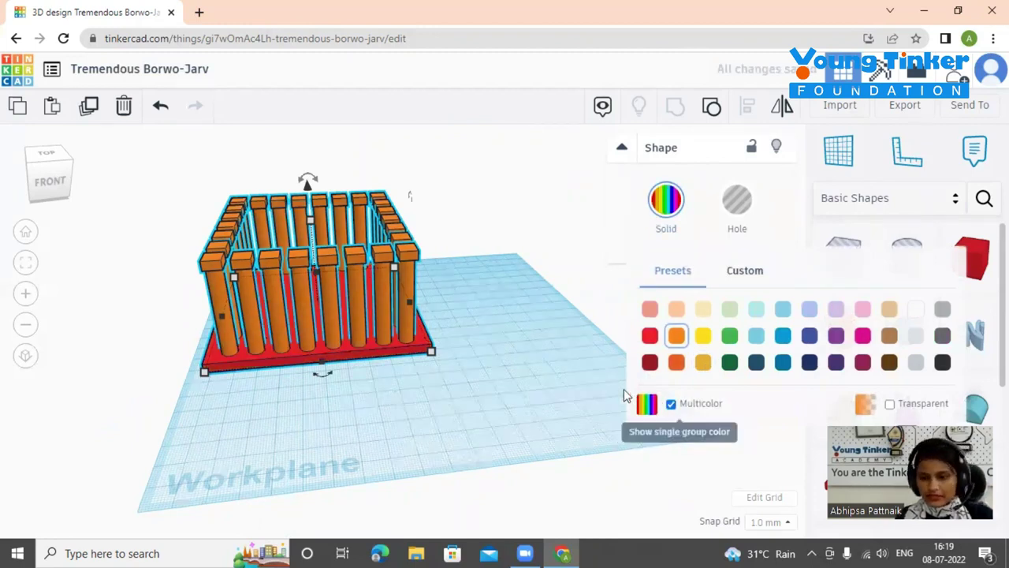
pyautogui.click(525, 386)
pyautogui.moveTo(528, 373); pyautogui.dragTo(495, 360, button='right')
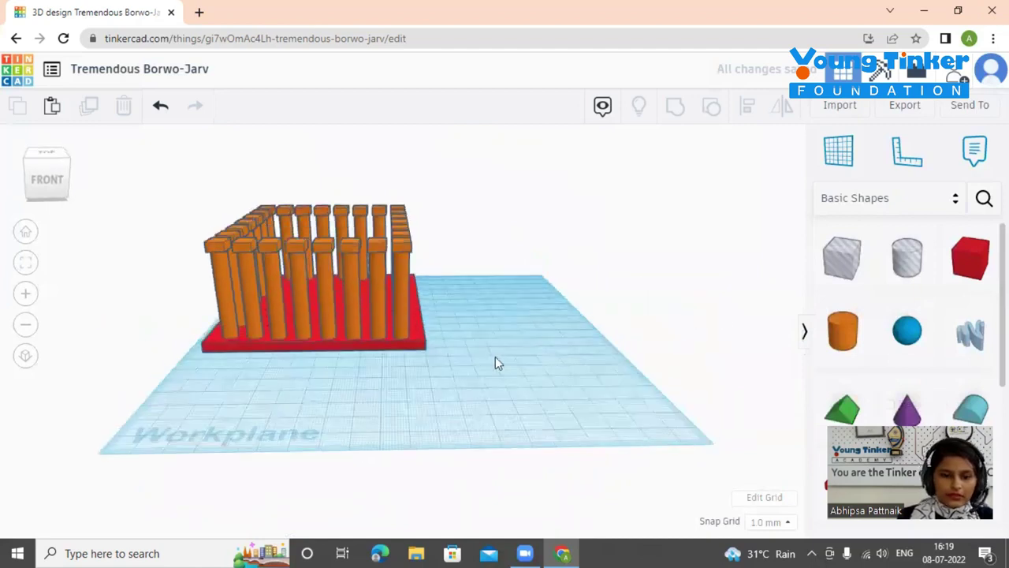
# - Copy the red base plate from inside the group and move the copy beneath the front part of the structure
pyautogui.click(405, 346)
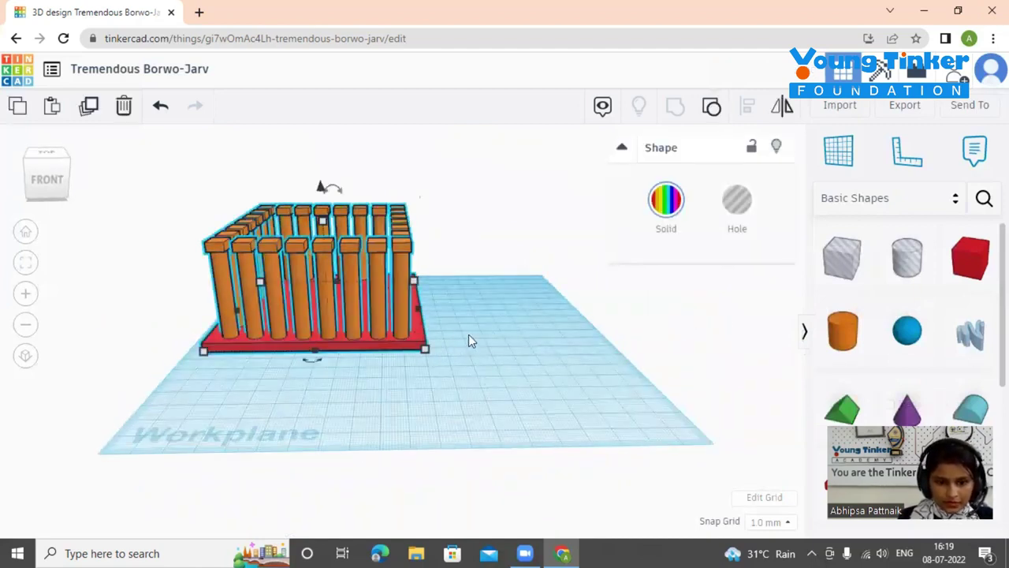
pyautogui.click(468, 335)
pyautogui.click(415, 341)
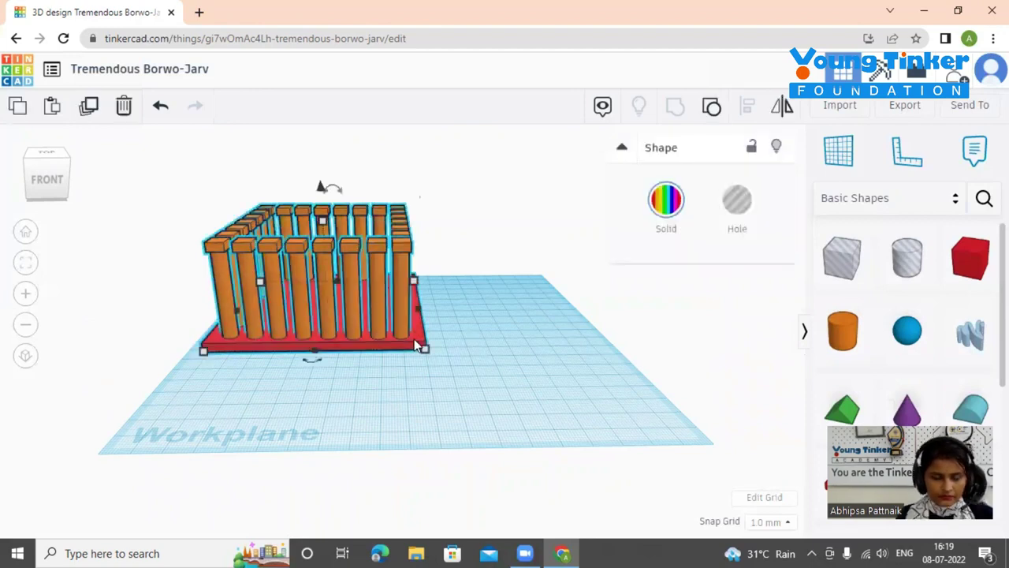
pyautogui.doubleClick(387, 348)
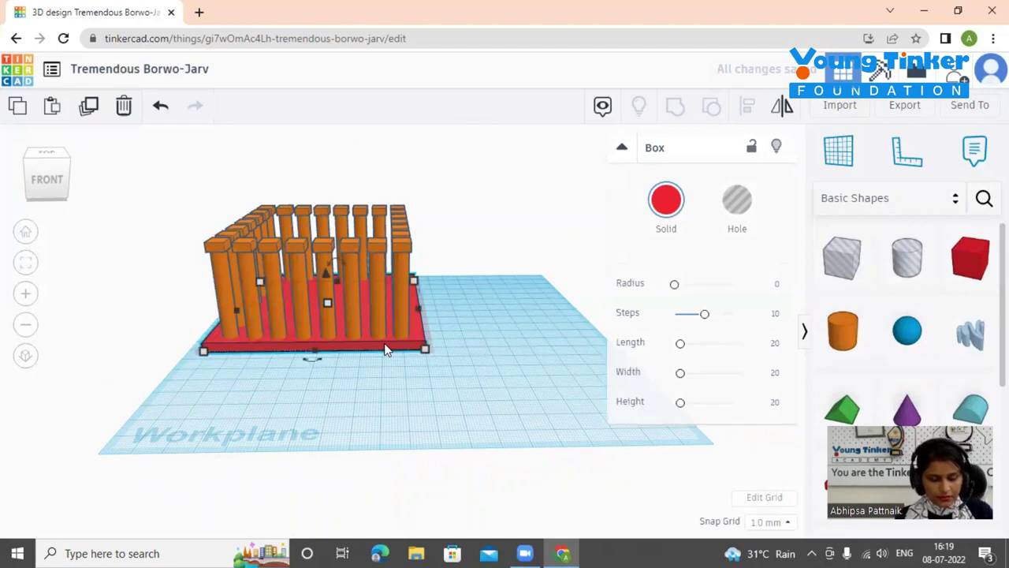
pyautogui.hotkey('ctrl', 'v')
pyautogui.click(490, 365)
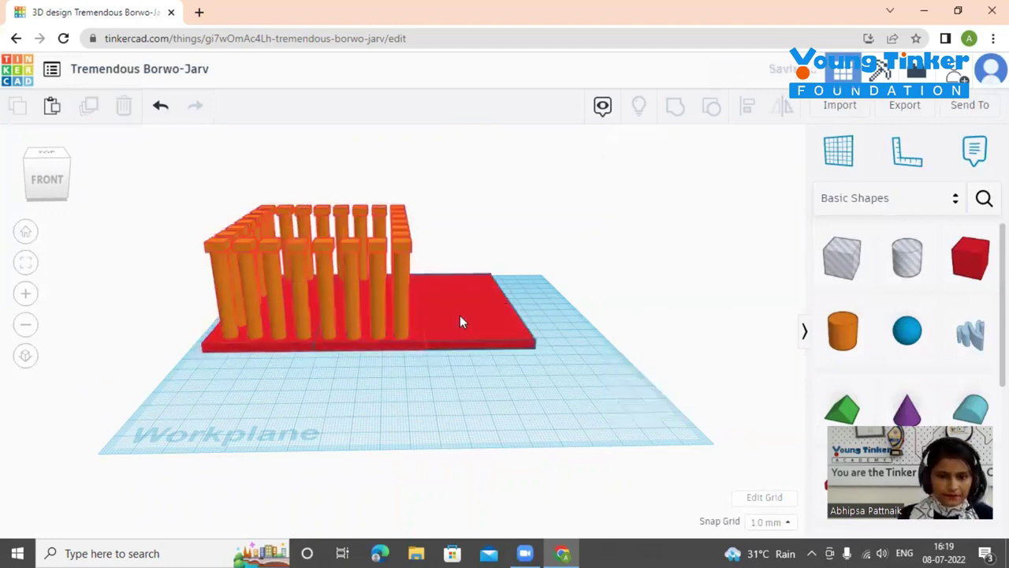
pyautogui.moveTo(462, 321); pyautogui.dragTo(355, 317)
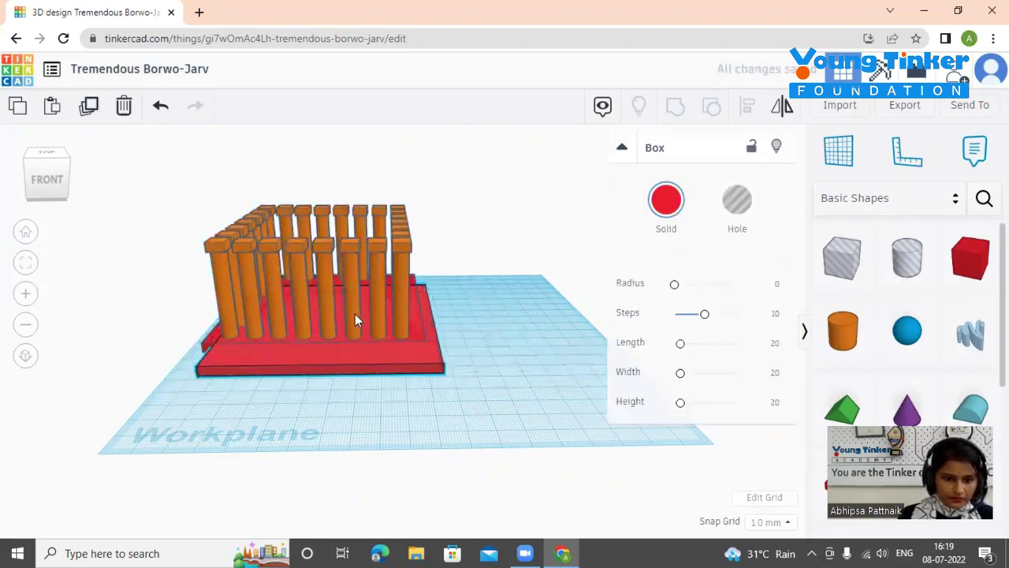
# - Raise the grouped structure slightly above the workplane to make room for the copied plate underneath
pyautogui.click(354, 313)
pyautogui.moveTo(320, 184)
pyautogui.mouseDown()
pyautogui.moveTo(318, 167)
pyautogui.moveTo(326, 176)
pyautogui.mouseUp()
pyautogui.moveTo(396, 398); pyautogui.dragTo(401, 419, button='right')
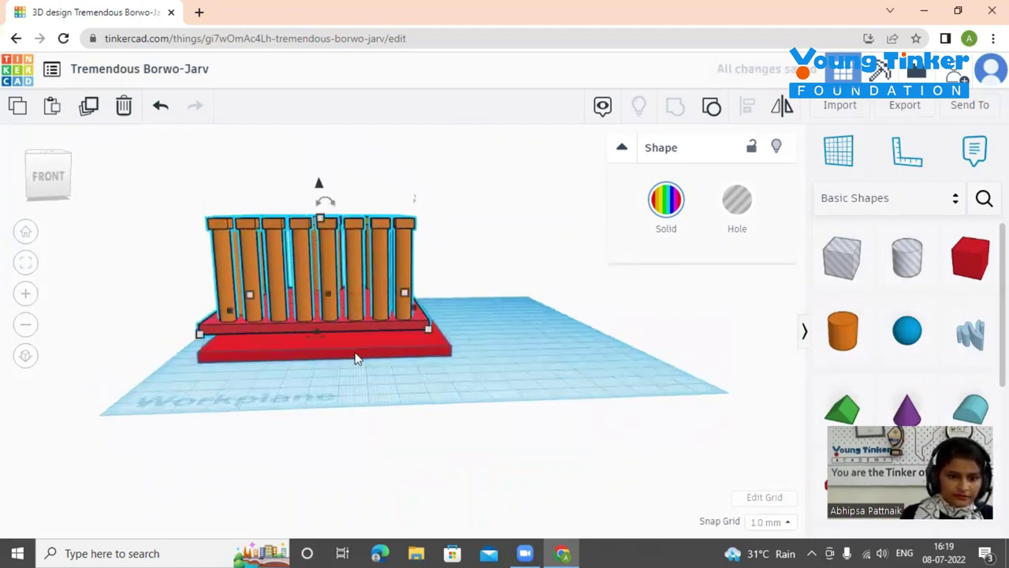
# - Resize the lower red base plate from its front corners to about 115 by 107 mm so it projects beyond the upper plate
pyautogui.moveTo(338, 349); pyautogui.dragTo(453, 354)
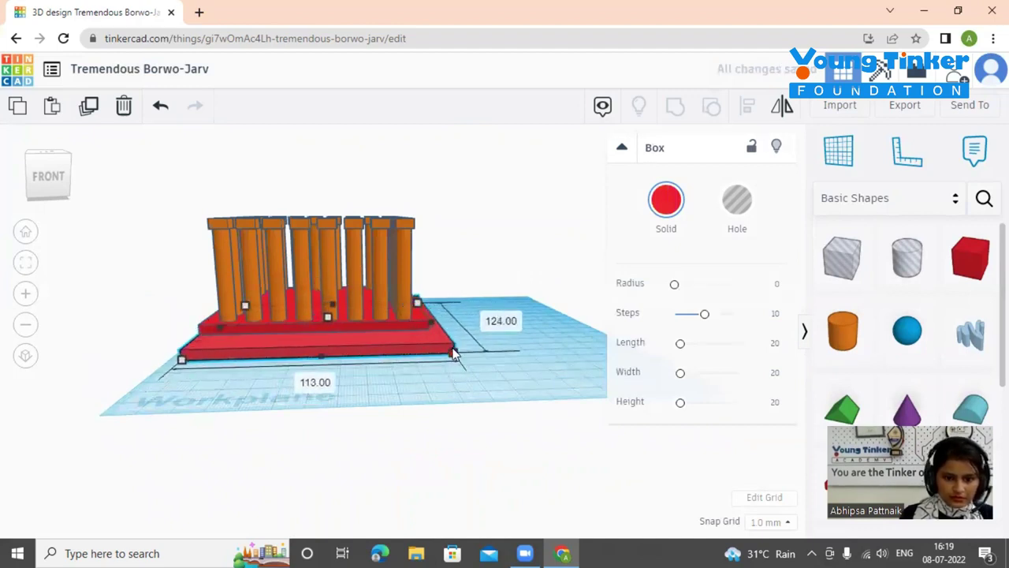
pyautogui.moveTo(439, 399)
pyautogui.mouseDown(button='right')
pyautogui.moveTo(453, 488)
pyautogui.moveTo(429, 420)
pyautogui.moveTo(456, 407)
pyautogui.mouseUp(button='right')
pyautogui.moveTo(456, 406)
pyautogui.mouseDown()
pyautogui.moveTo(453, 384)
pyautogui.moveTo(449, 398)
pyautogui.mouseUp()
pyautogui.moveTo(486, 462); pyautogui.dragTo(499, 421, button='right')
pyautogui.moveTo(208, 417); pyautogui.dragTo(203, 415)
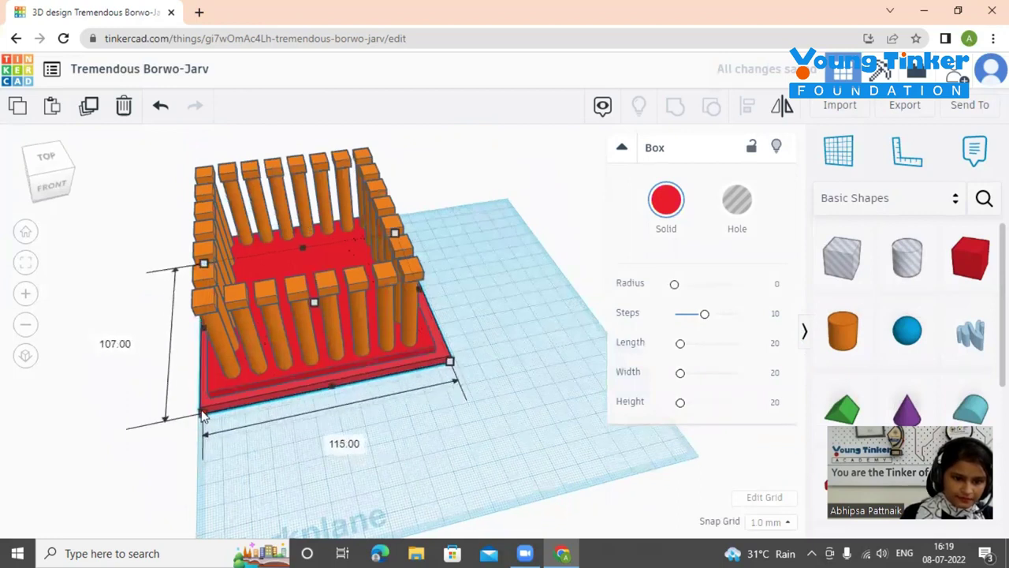
# - Extend the lower plate past the upper plate's rear edge and adjust its front corners to about 118 by 126 mm
pyautogui.moveTo(513, 376); pyautogui.dragTo(454, 429, button='right')
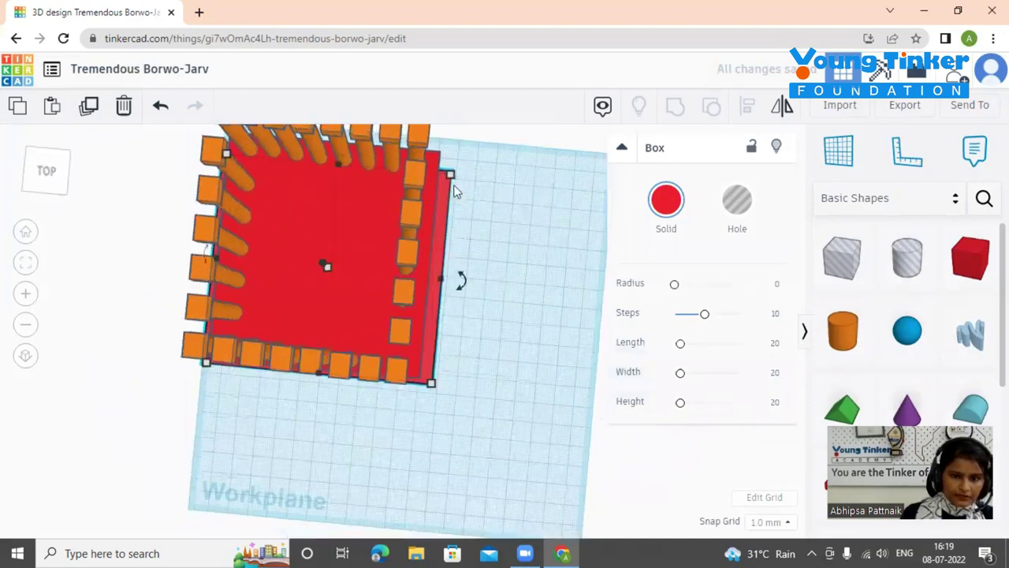
pyautogui.moveTo(447, 179)
pyautogui.mouseDown()
pyautogui.moveTo(462, 142)
pyautogui.moveTo(439, 183)
pyautogui.mouseUp()
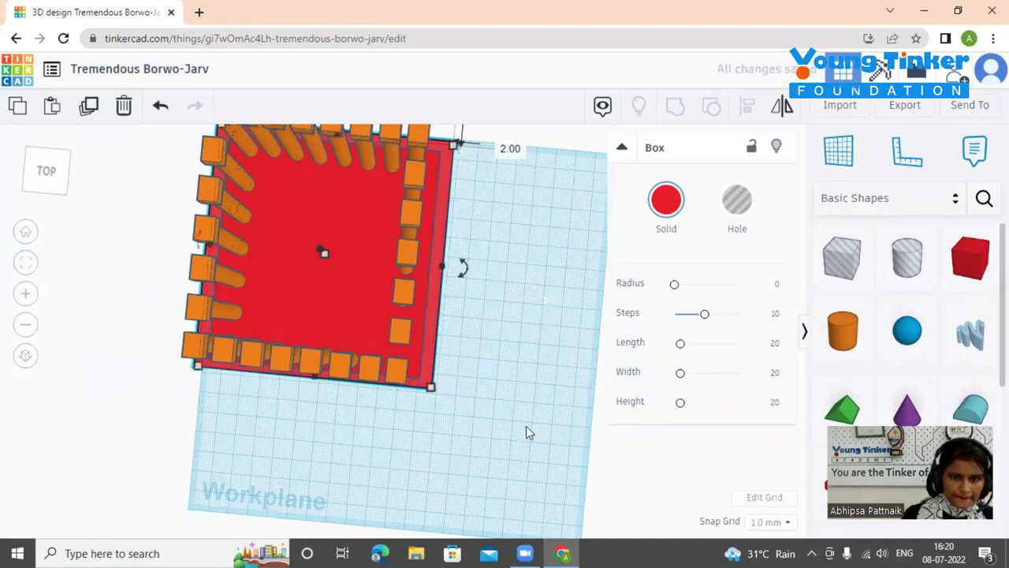
pyautogui.moveTo(500, 413); pyautogui.dragTo(441, 383, button='right')
pyautogui.moveTo(449, 364); pyautogui.dragTo(453, 368)
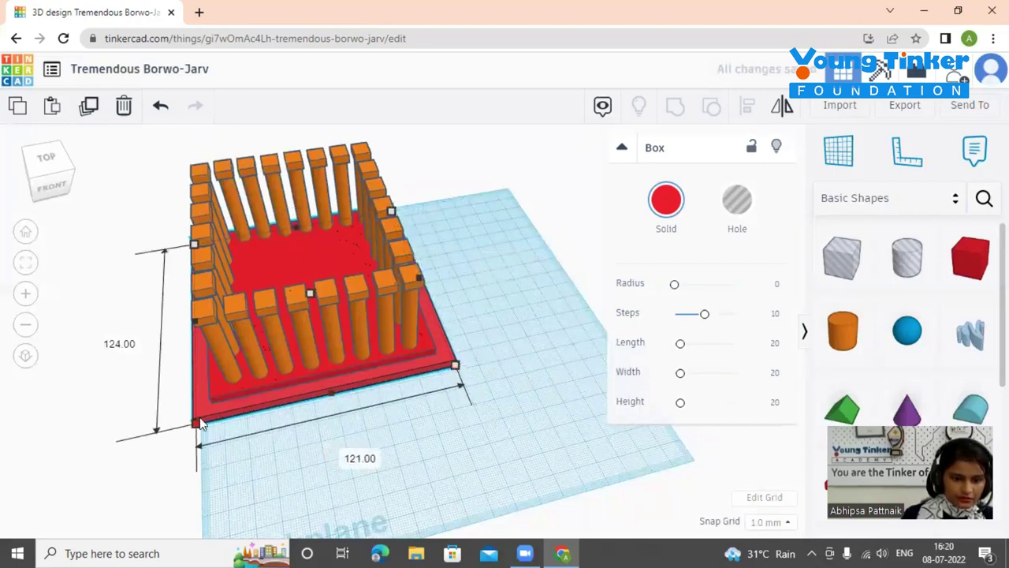
pyautogui.moveTo(202, 424); pyautogui.dragTo(203, 420)
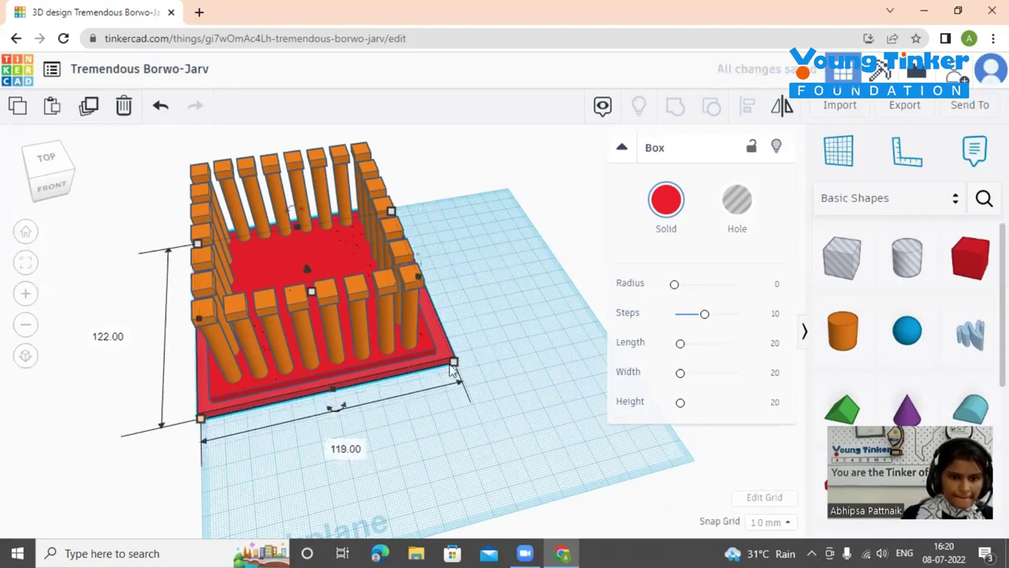
pyautogui.moveTo(453, 365); pyautogui.dragTo(455, 373)
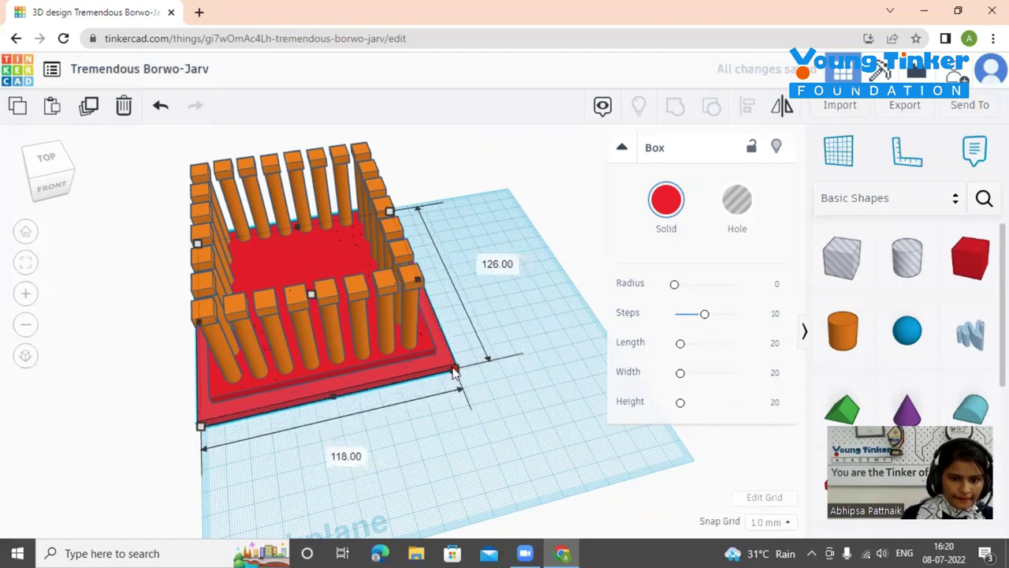
# - Shorten the lower plate's front margin, resizing the plate to about 118 by 123 mm
pyautogui.click(497, 363)
pyautogui.moveTo(494, 363); pyautogui.dragTo(328, 427, button='right')
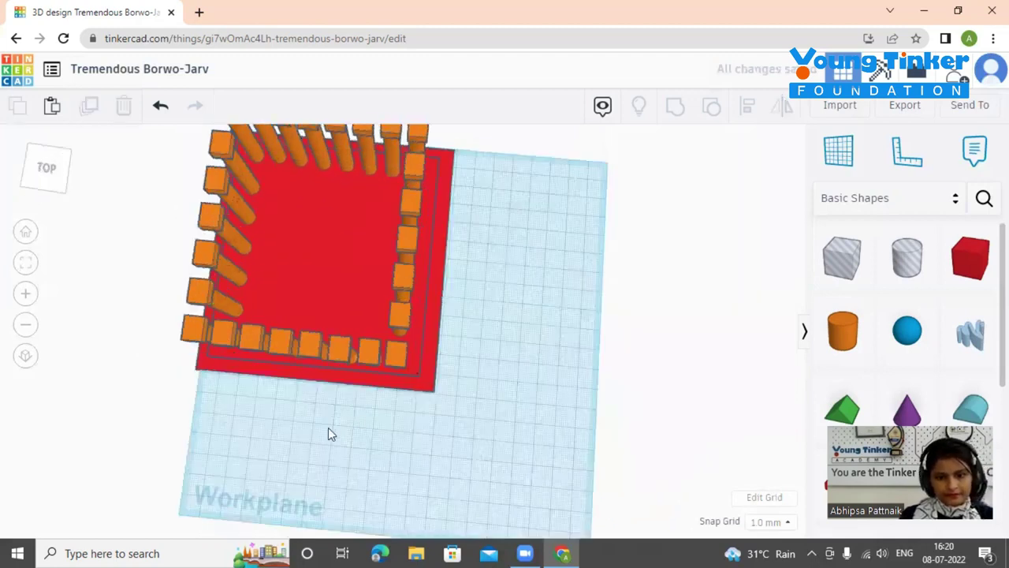
pyautogui.moveTo(316, 466); pyautogui.dragTo(683, 417, button='right')
pyautogui.moveTo(683, 380); pyautogui.dragTo(262, 432, button='right')
pyautogui.click(208, 408)
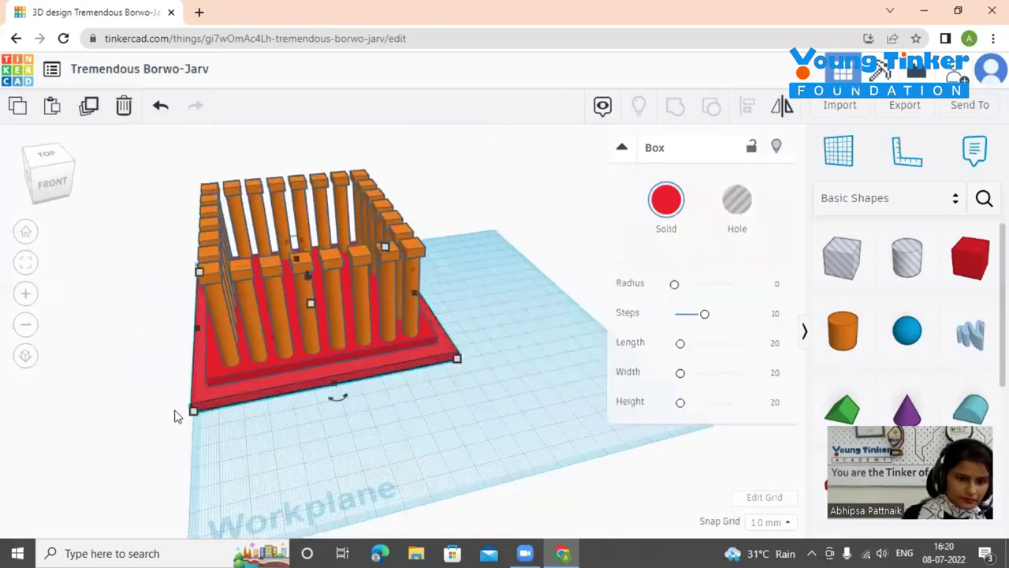
pyautogui.moveTo(193, 411); pyautogui.dragTo(193, 408)
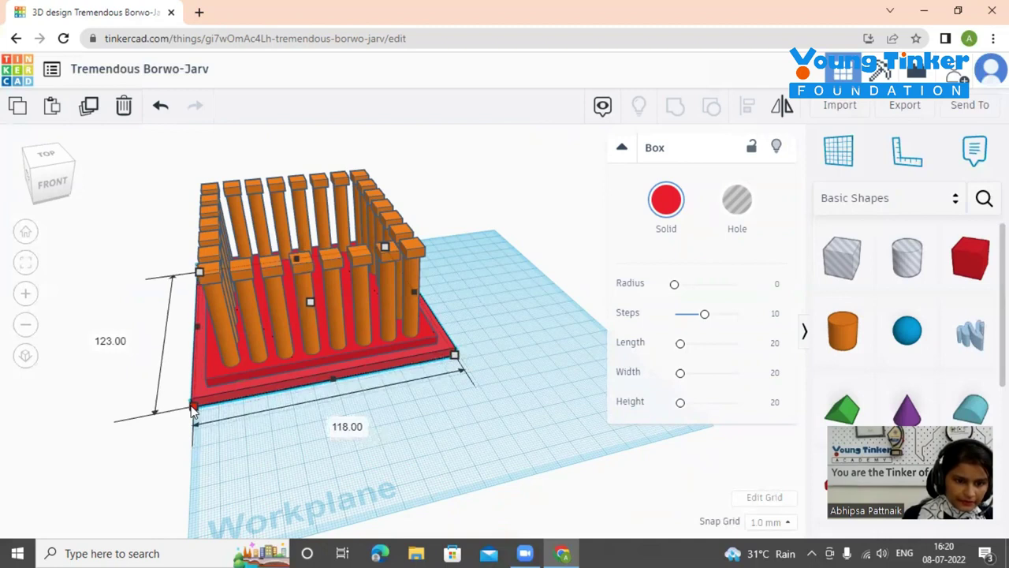
# - Fine-tune the lower plate's front corner to make its footprint about 117 by 125 mm
pyautogui.click(310, 444)
pyautogui.moveTo(415, 449); pyautogui.dragTo(310, 475, button='right')
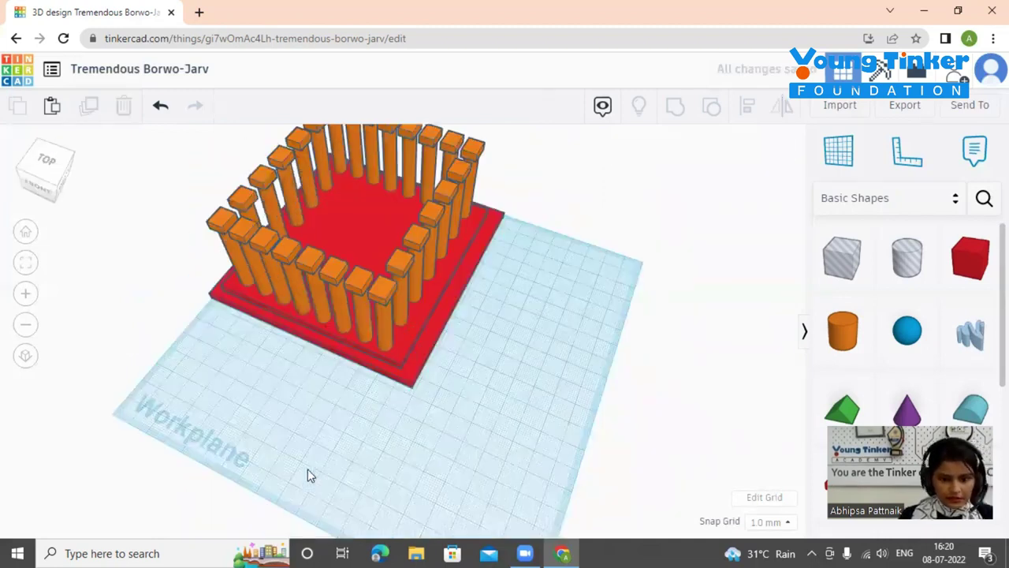
pyautogui.moveTo(387, 383); pyautogui.dragTo(415, 379, button='right')
pyautogui.click(415, 379)
pyautogui.moveTo(405, 386); pyautogui.dragTo(407, 394)
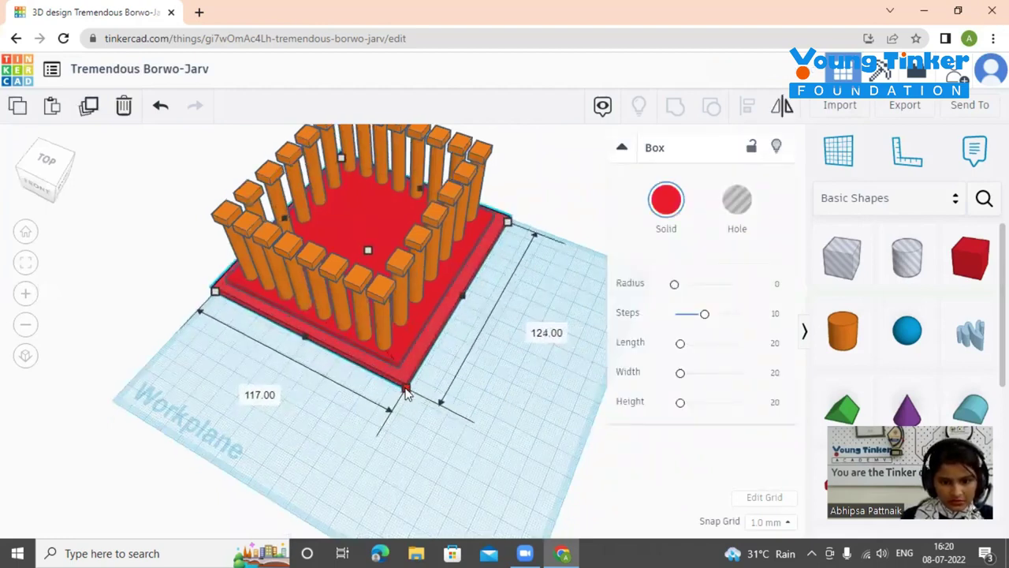
pyautogui.click(425, 439)
pyautogui.moveTo(417, 440); pyautogui.dragTo(379, 377, button='right')
pyautogui.click(380, 378)
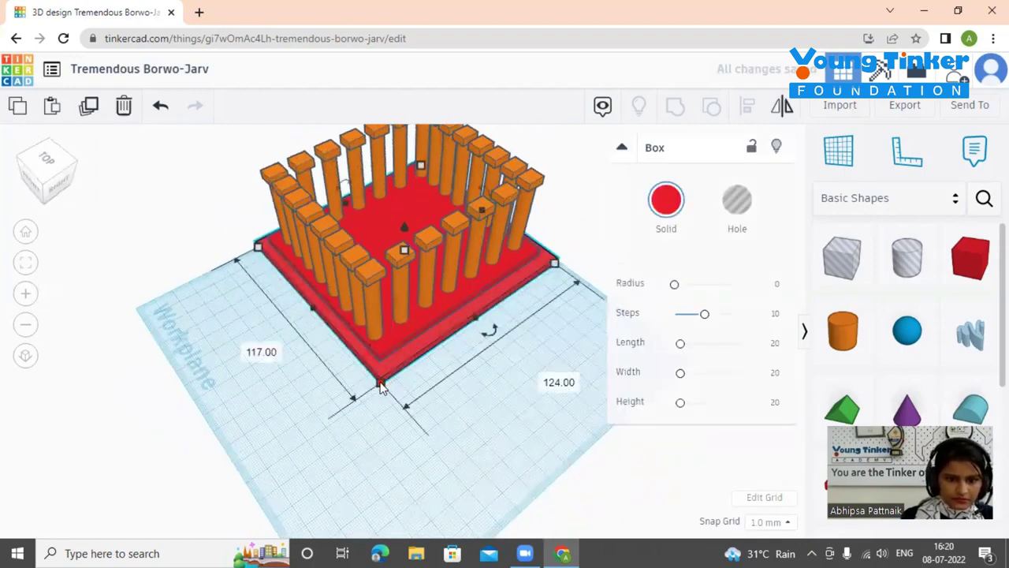
pyautogui.moveTo(379, 385); pyautogui.dragTo(377, 391)
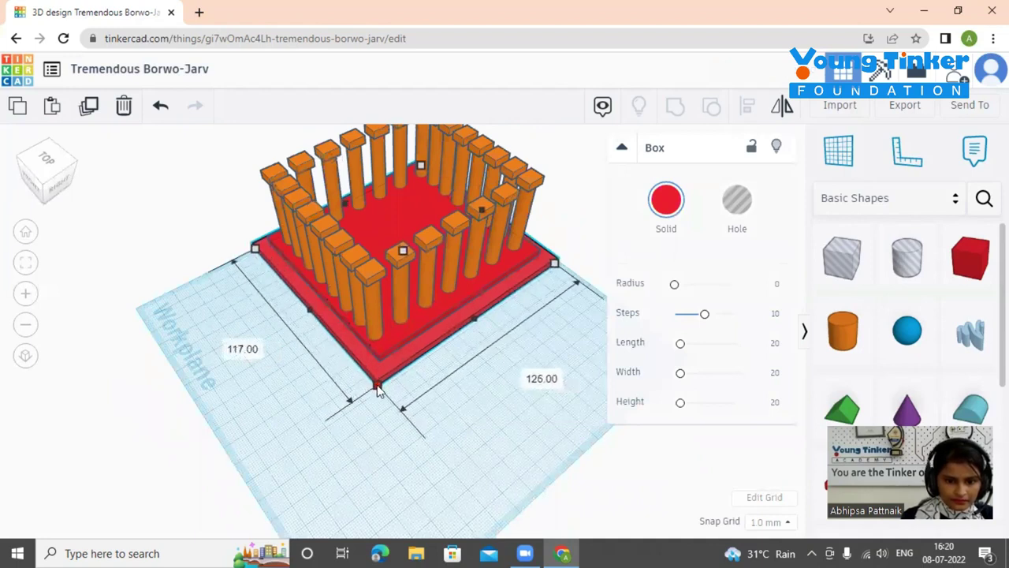
pyautogui.click(390, 430)
# - Nudge the lower base plate slightly to the right to even out its margins around the upper plate
pyautogui.moveTo(437, 455); pyautogui.dragTo(468, 492, button='right')
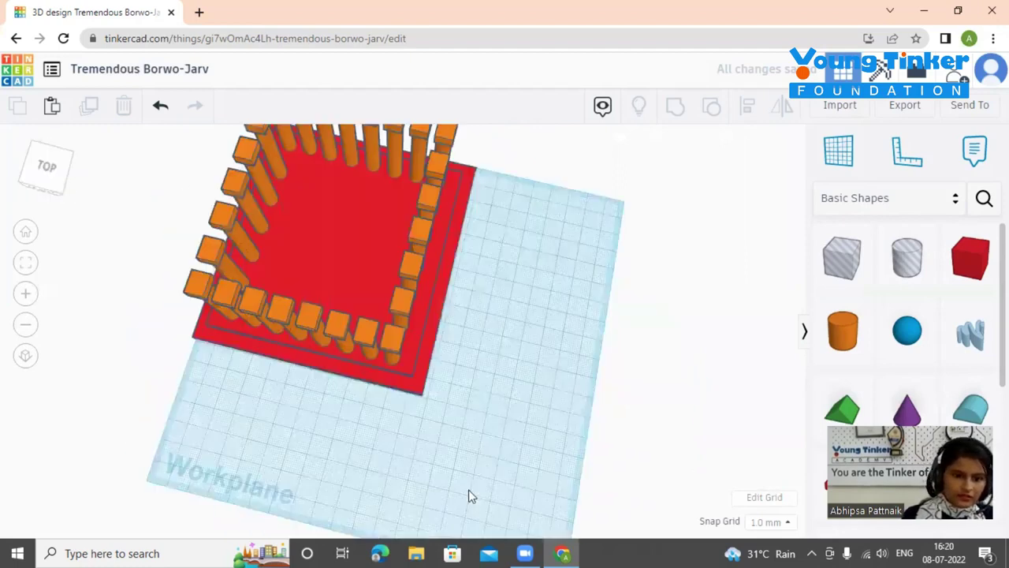
pyautogui.moveTo(313, 506); pyautogui.dragTo(264, 489, button='right')
pyautogui.moveTo(197, 426); pyautogui.dragTo(572, 430, button='right')
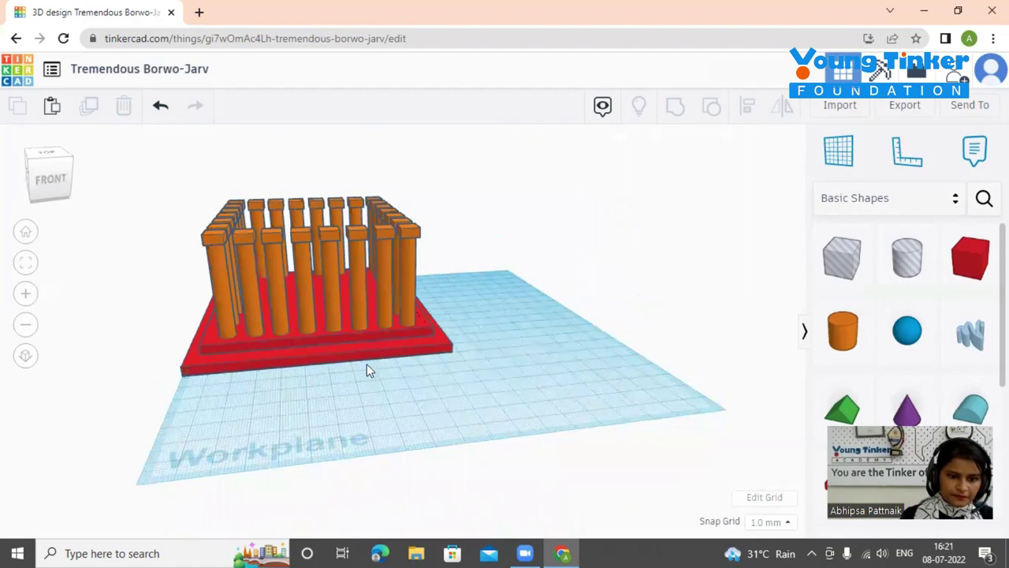
pyautogui.click(373, 358)
pyautogui.press('Right')
pyautogui.click(386, 394)
pyautogui.moveTo(389, 411); pyautogui.dragTo(309, 384, button='right')
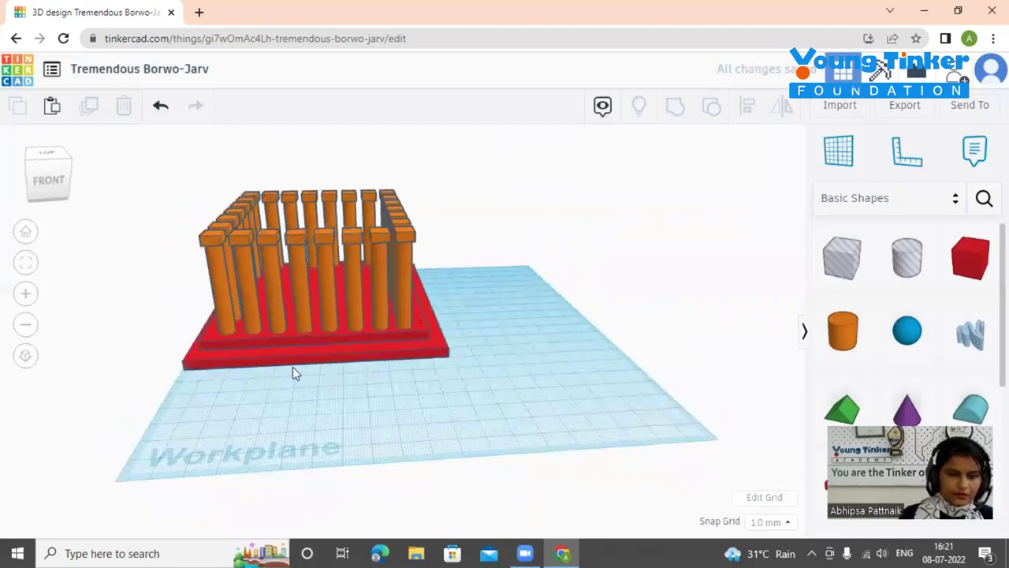
# - Group the columned structure and the lower base plate into one shape
pyautogui.moveTo(145, 222); pyautogui.dragTo(490, 430)
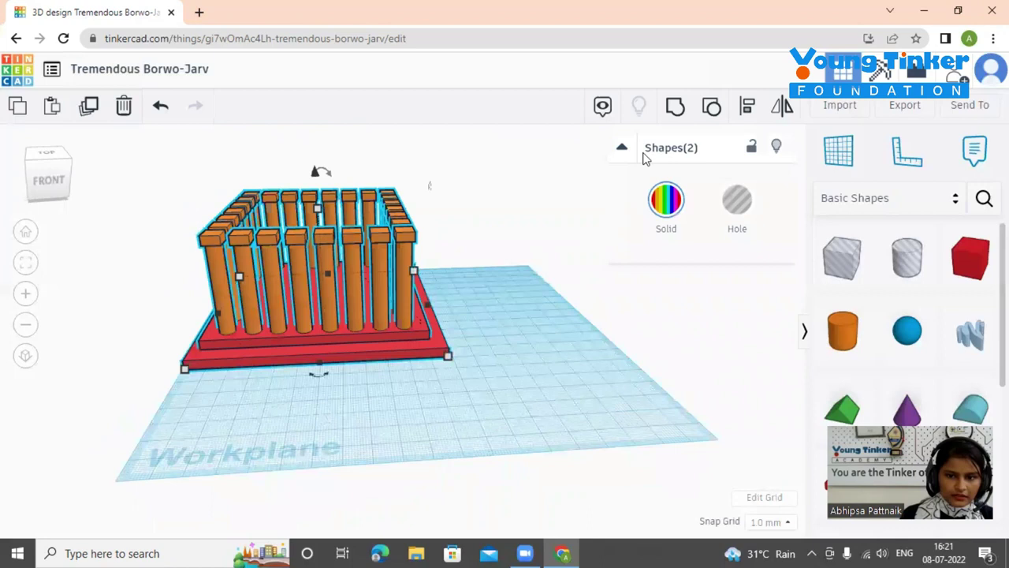
pyautogui.click(676, 109)
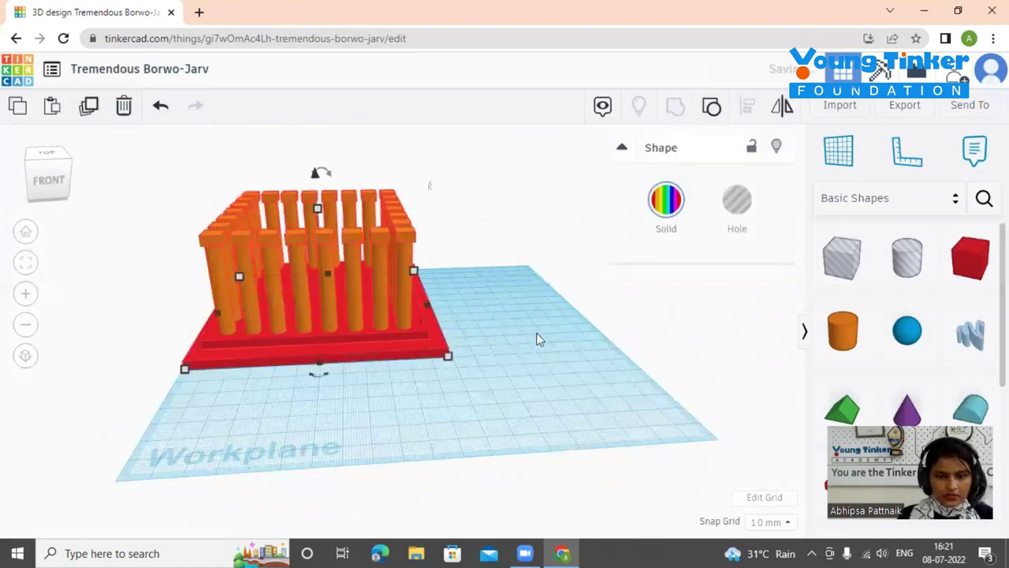
pyautogui.click(521, 353)
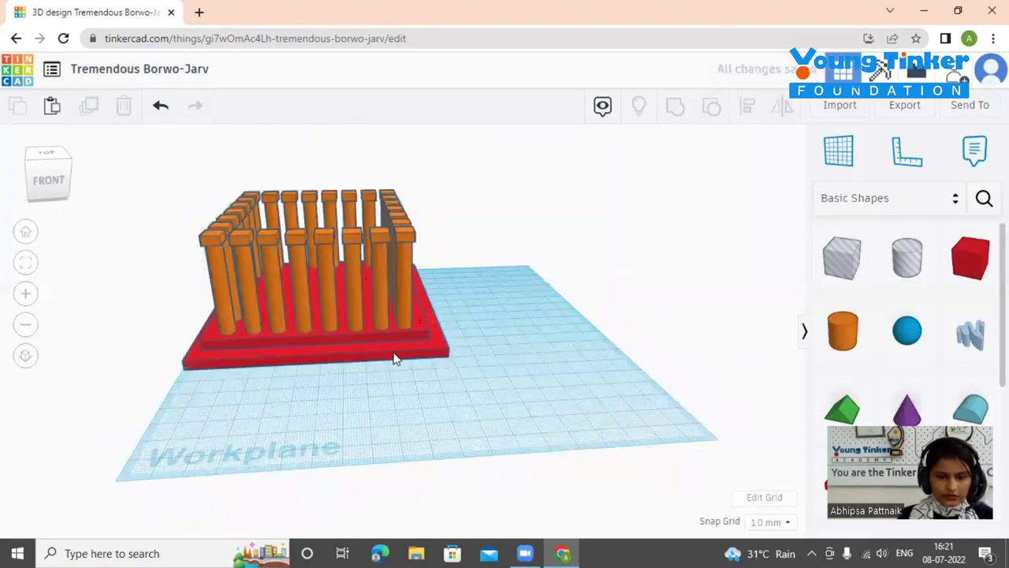
# - Copy the lowest red plate from inside the group, place the copy beneath the structure and widen it
pyautogui.click(394, 355)
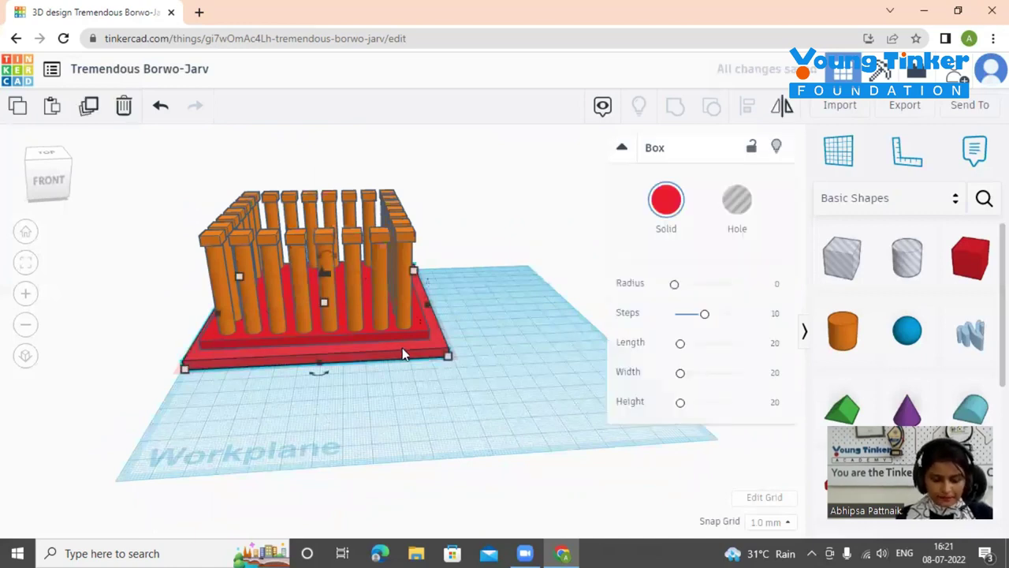
pyautogui.hotkey('ctrl', 'v')
pyautogui.moveTo(477, 339); pyautogui.dragTo(356, 354)
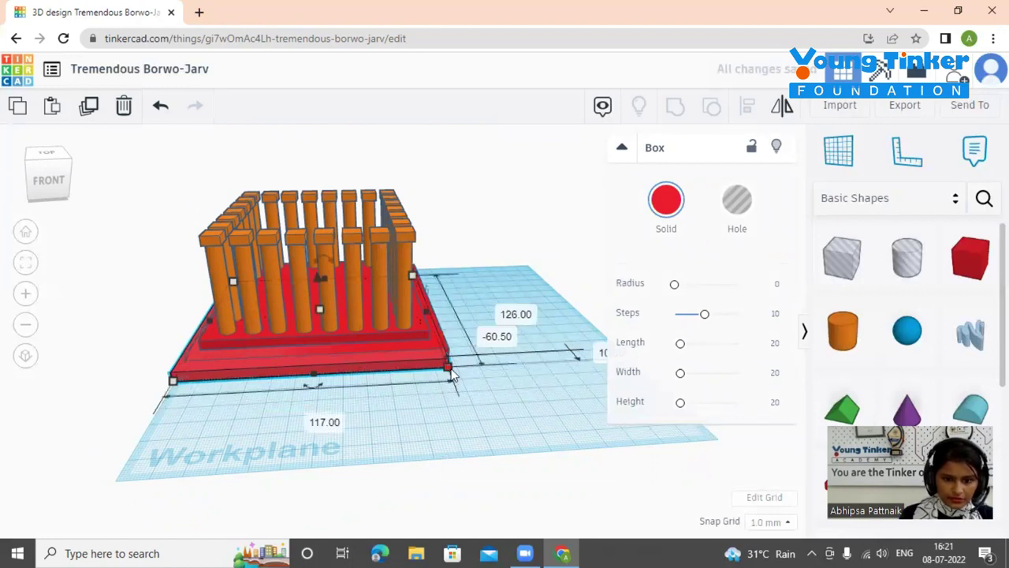
pyautogui.moveTo(447, 367); pyautogui.dragTo(468, 370)
# - Raise the grouped structure above the new bottom plate and enlarge that plate to about 134 by 133 mm
pyautogui.keyDown('shift'); pyautogui.click(323, 253); pyautogui.keyUp('shift')
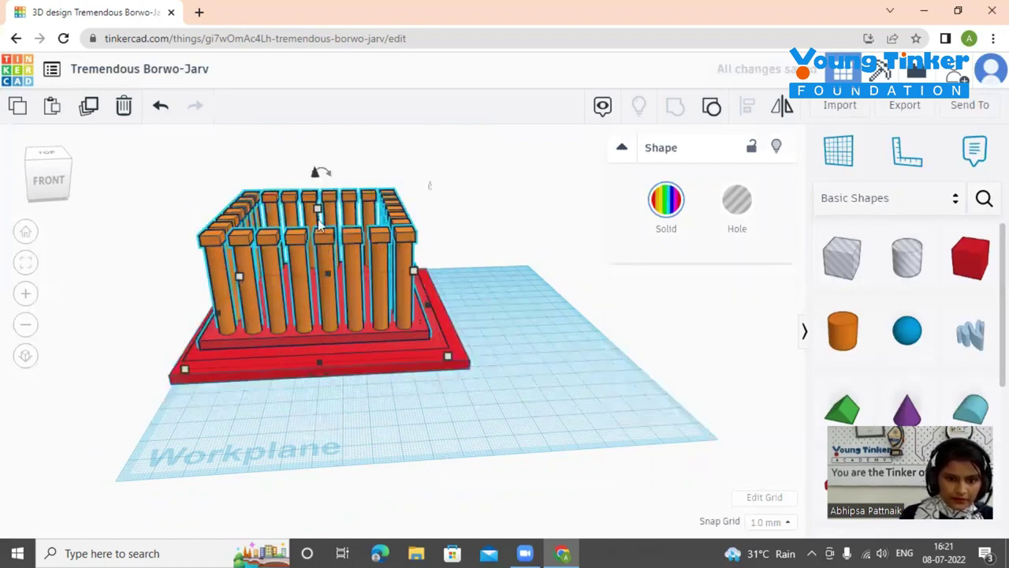
pyautogui.moveTo(314, 175); pyautogui.dragTo(313, 166)
pyautogui.moveTo(357, 417); pyautogui.dragTo(447, 417, button='right')
pyautogui.click(433, 409)
pyautogui.moveTo(430, 399); pyautogui.dragTo(460, 389)
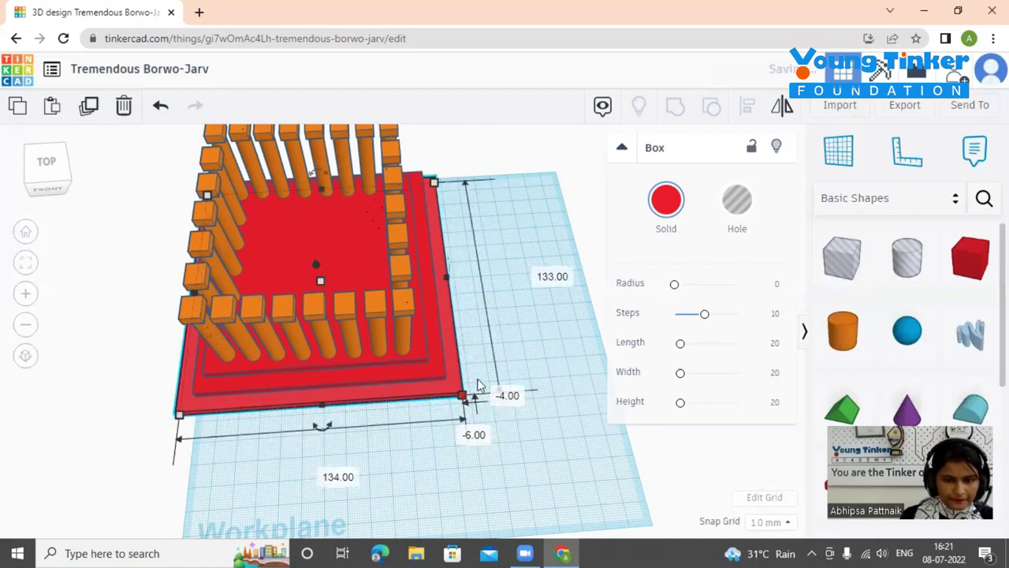
# - Extend the new bottom plate beyond the rear edge and trim its front corner to about 132 by 140 mm
pyautogui.moveTo(528, 319); pyautogui.dragTo(464, 323, button='right')
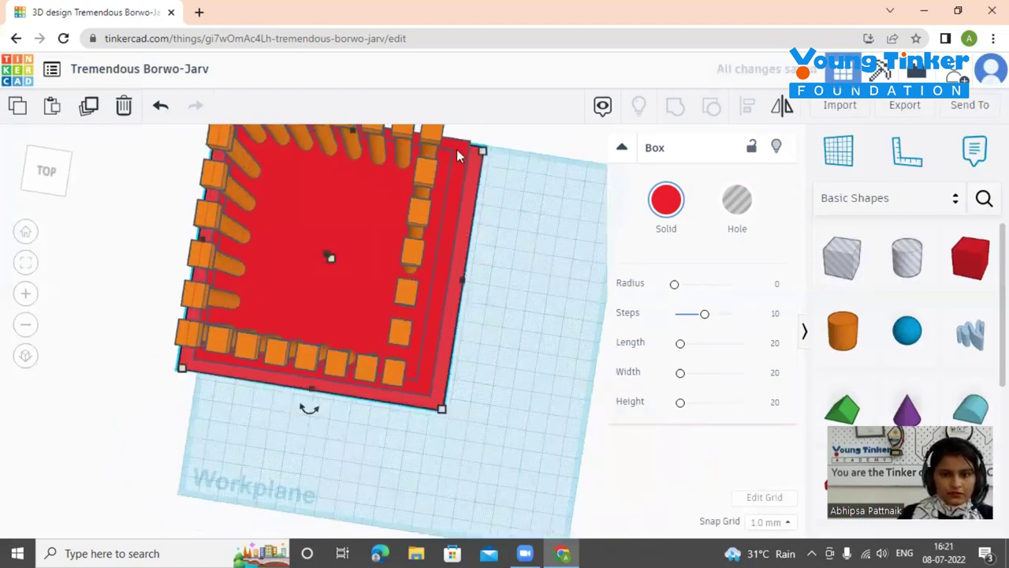
pyautogui.moveTo(481, 150)
pyautogui.moveTo(484, 149); pyautogui.dragTo(484, 136)
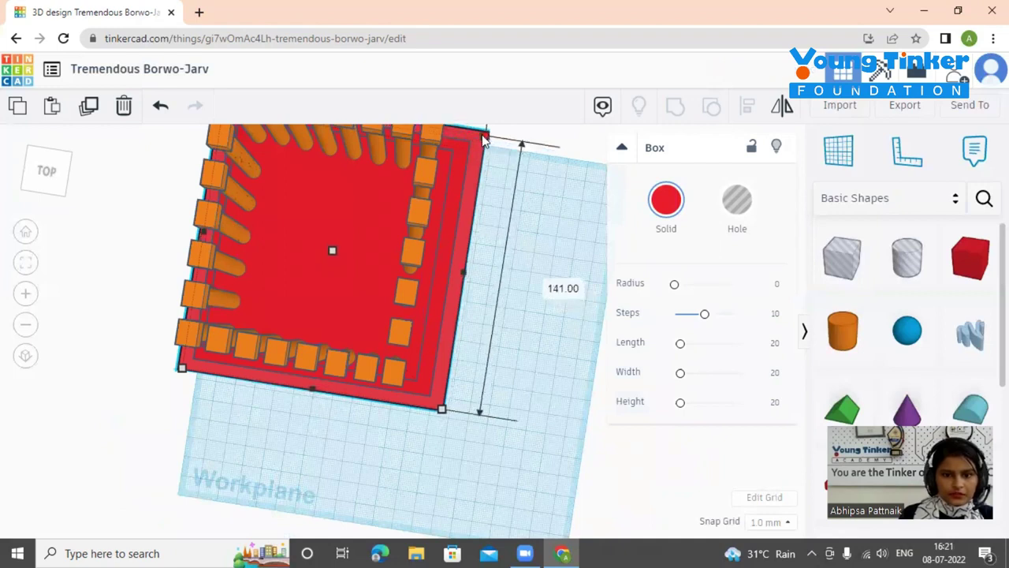
pyautogui.click(539, 242)
pyautogui.moveTo(306, 475); pyautogui.dragTo(184, 428, button='right')
pyautogui.click(183, 432)
pyautogui.moveTo(173, 440)
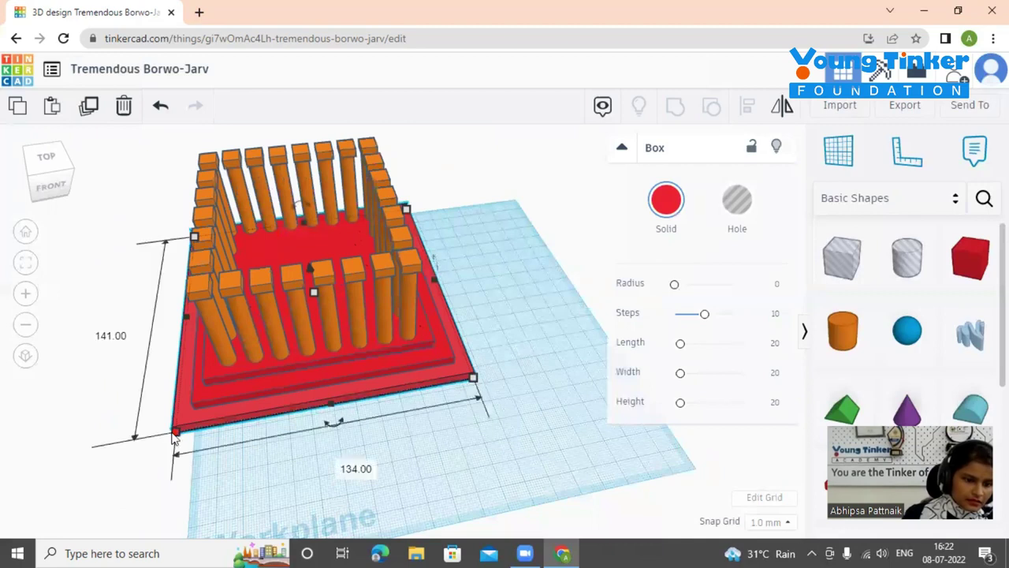
pyautogui.moveTo(179, 435); pyautogui.dragTo(178, 436)
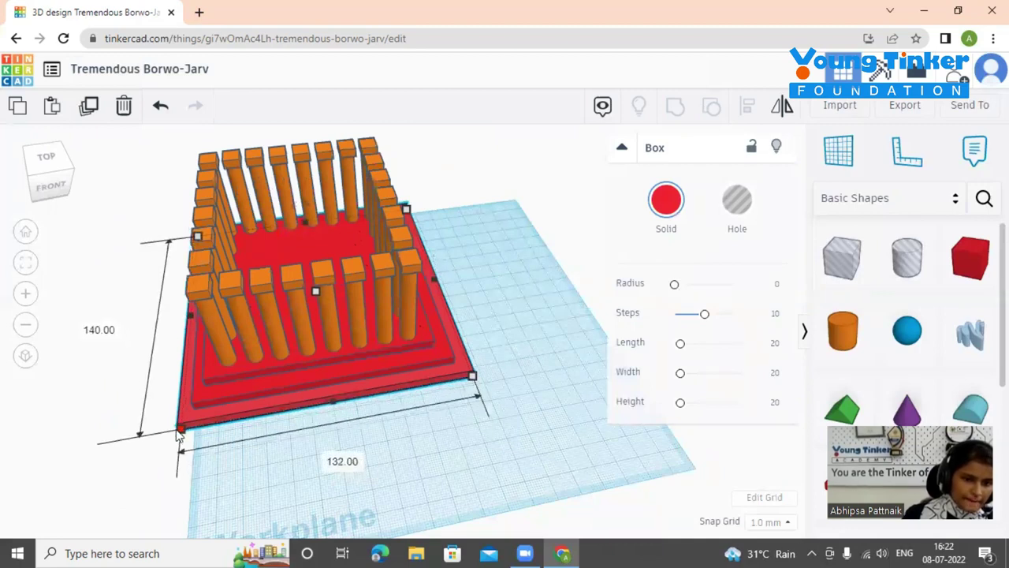
pyautogui.click(242, 462)
# - Group the raised structure with the new bottom plate into one shape
pyautogui.moveTo(308, 465); pyautogui.dragTo(348, 471, button='right')
pyautogui.moveTo(266, 464); pyautogui.dragTo(289, 430, button='right')
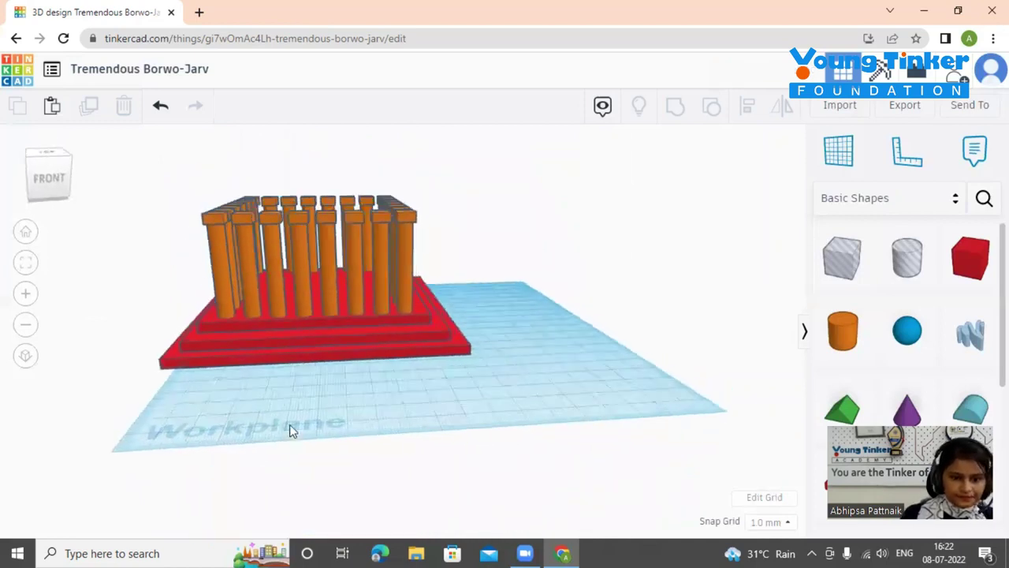
pyautogui.moveTo(117, 180); pyautogui.dragTo(531, 415)
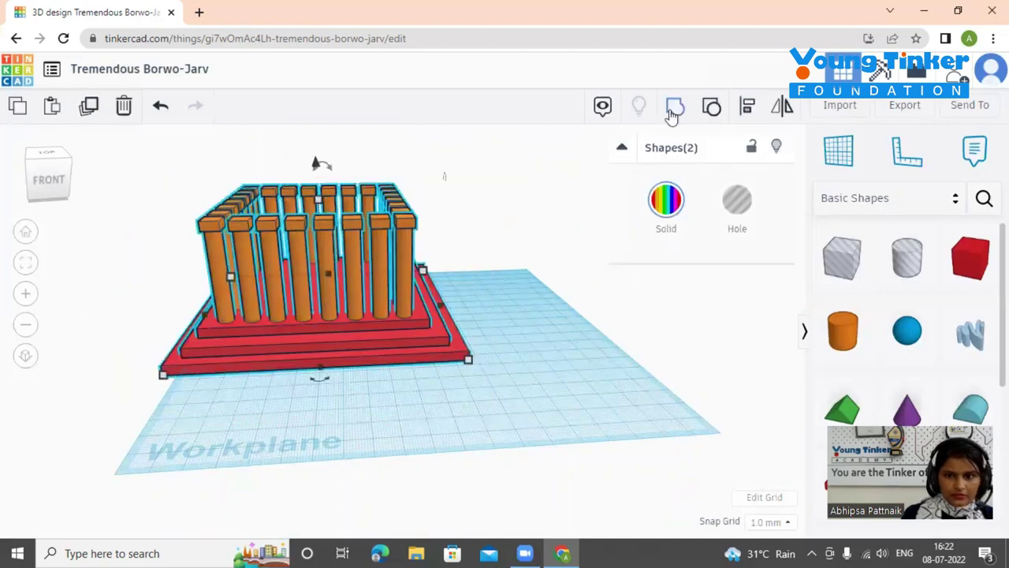
pyautogui.click(621, 403)
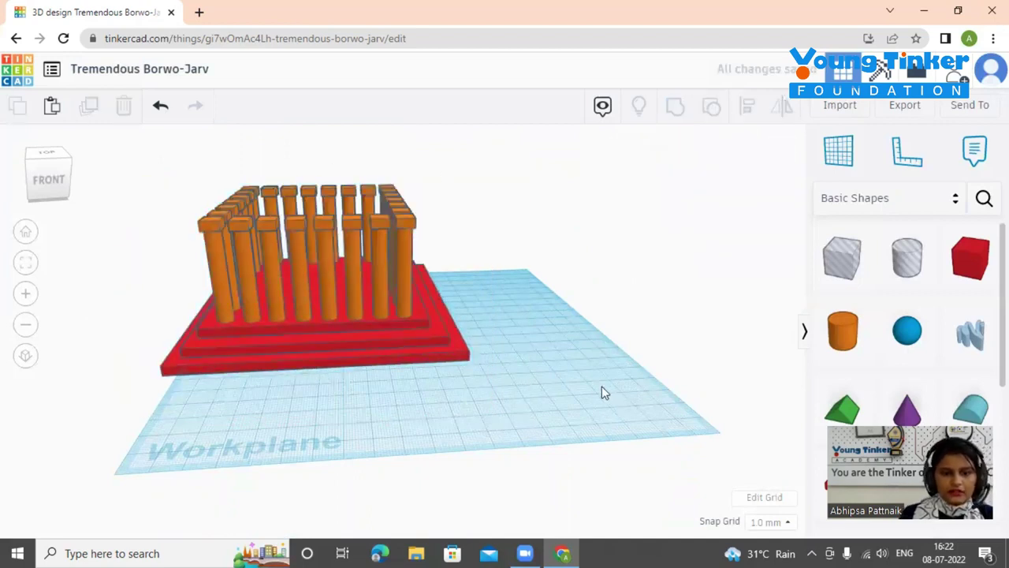
# - Add a red box on the workplane beside the structure and lower its height to 6 mm
pyautogui.moveTo(614, 398); pyautogui.dragTo(694, 400, button='right')
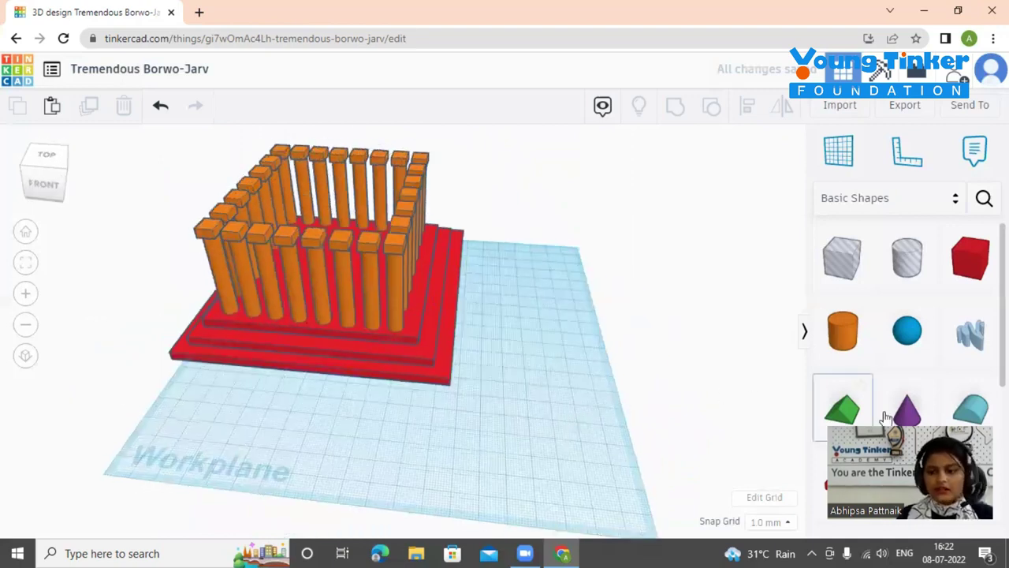
pyautogui.click(511, 335)
pyautogui.moveTo(538, 432); pyautogui.dragTo(537, 389, button='right')
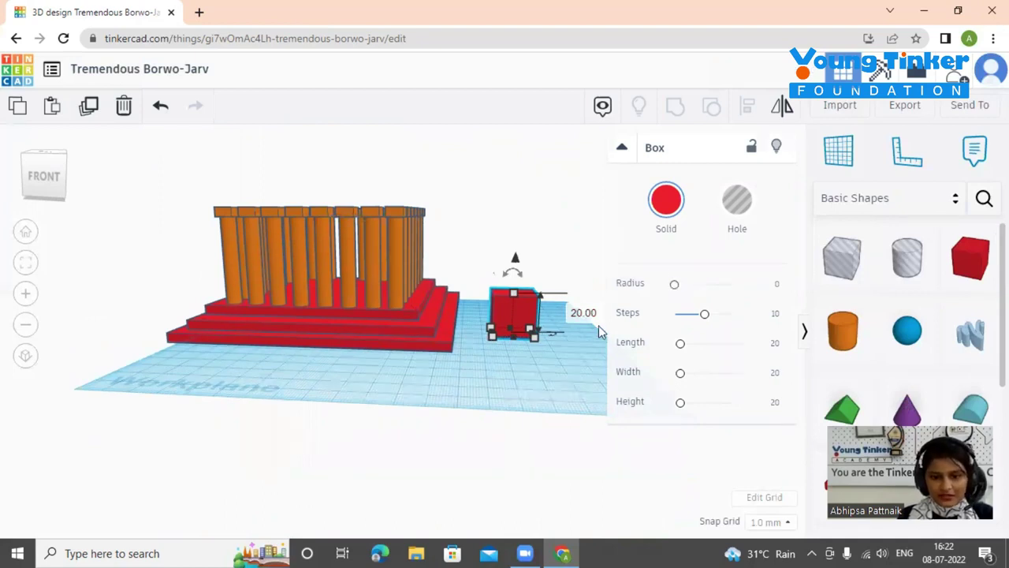
pyautogui.click(526, 315)
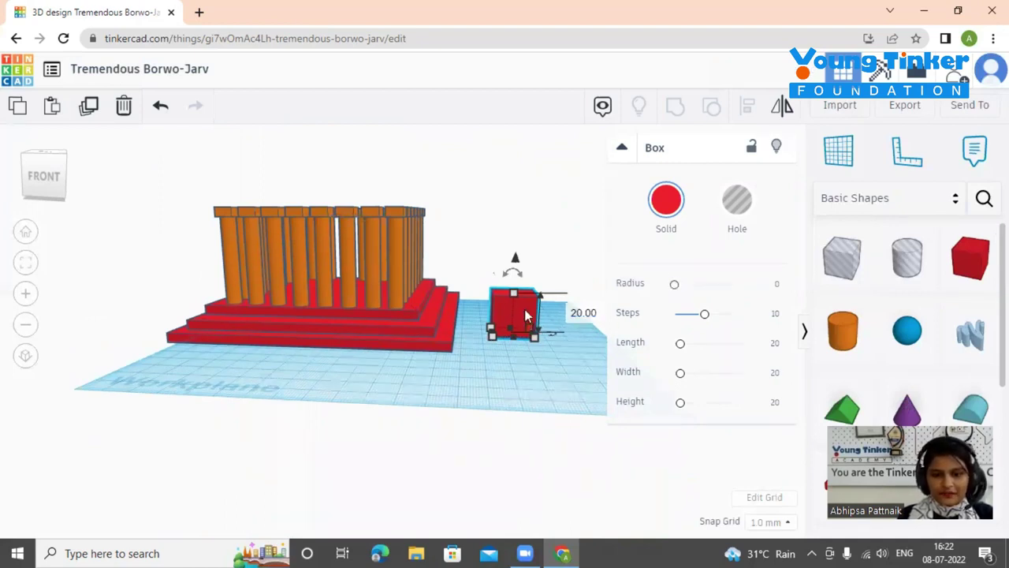
pyautogui.moveTo(513, 306); pyautogui.dragTo(520, 323)
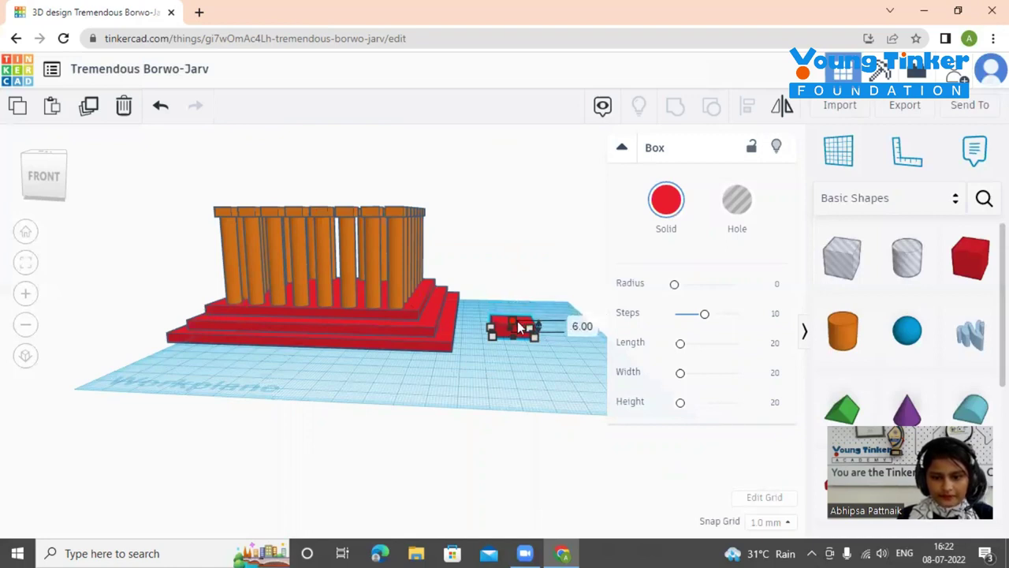
# - Raise the 6 mm high red box above the workplane and move it over the tops of the columns
pyautogui.click(534, 398)
pyautogui.moveTo(550, 407); pyautogui.dragTo(565, 428, button='right')
pyautogui.click(509, 306)
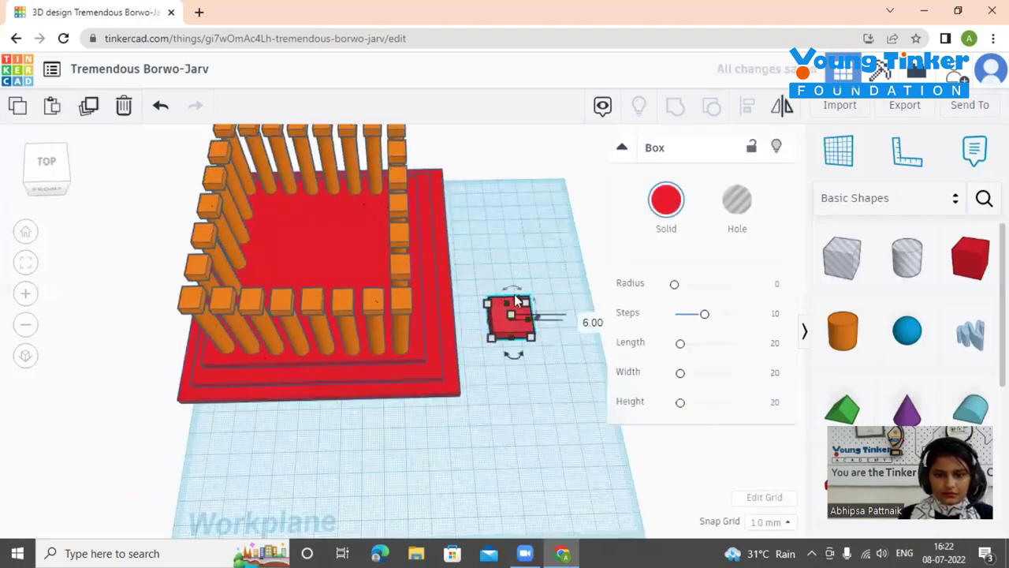
pyautogui.moveTo(536, 389); pyautogui.dragTo(518, 298, button='right')
pyautogui.moveTo(516, 285); pyautogui.dragTo(508, 172)
pyautogui.moveTo(534, 221); pyautogui.dragTo(243, 157)
# - Enlarge the red box into a slab covering all the column caps and nudge it into line with them
pyautogui.moveTo(447, 338); pyautogui.dragTo(446, 425, button='right')
pyautogui.moveTo(247, 225); pyautogui.dragTo(424, 247)
pyautogui.moveTo(515, 410); pyautogui.dragTo(261, 323, button='right')
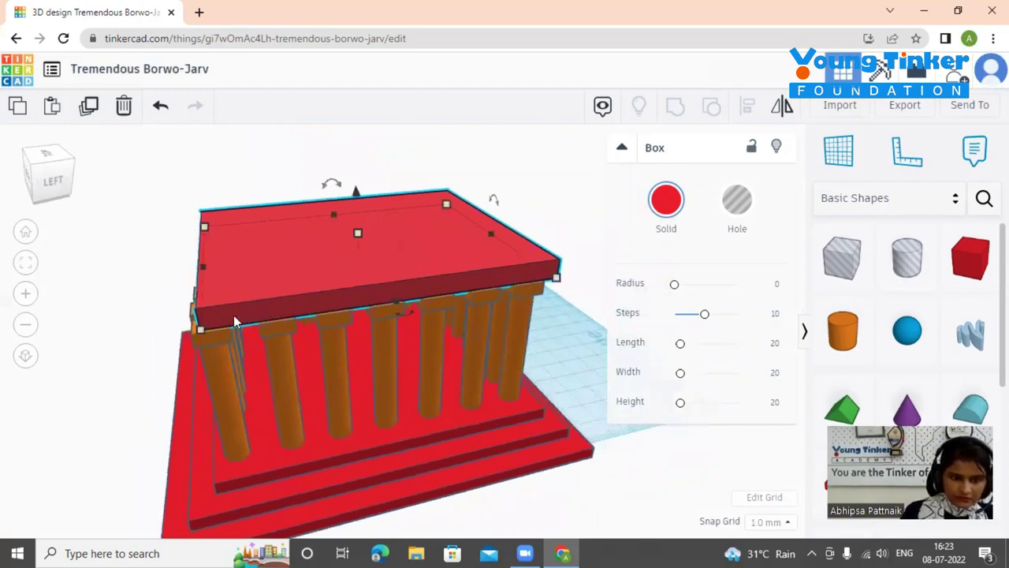
pyautogui.press('Left')
pyautogui.press('Left')
pyautogui.click(552, 367)
pyautogui.moveTo(552, 367); pyautogui.dragTo(337, 461, button='right')
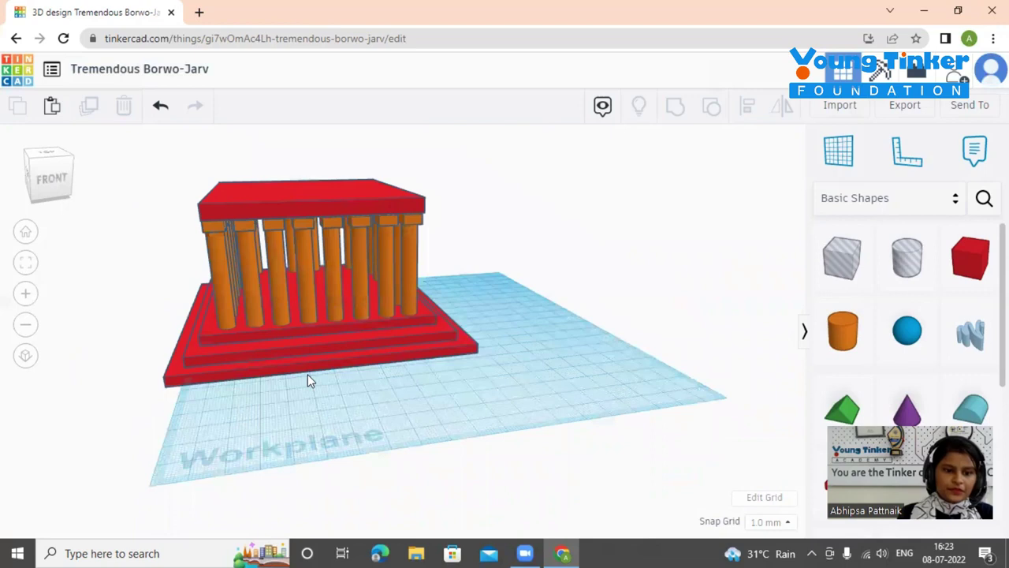
# - Add a green roof shape beside the structure and stretch its base to roughly the width of the building
pyautogui.moveTo(308, 374); pyautogui.dragTo(345, 220, button='right')
pyautogui.click(344, 220)
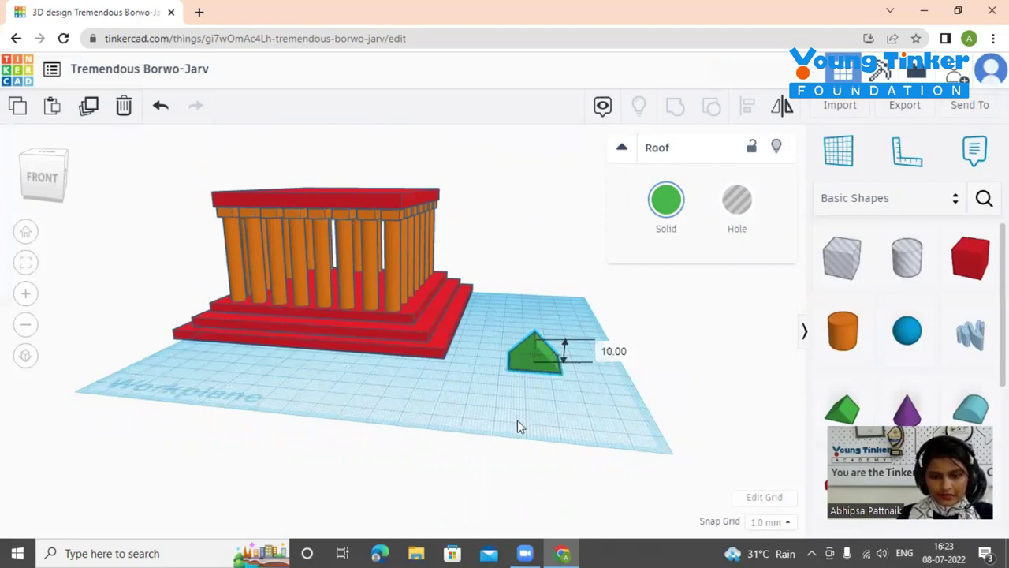
pyautogui.moveTo(517, 420); pyautogui.dragTo(522, 439, button='right')
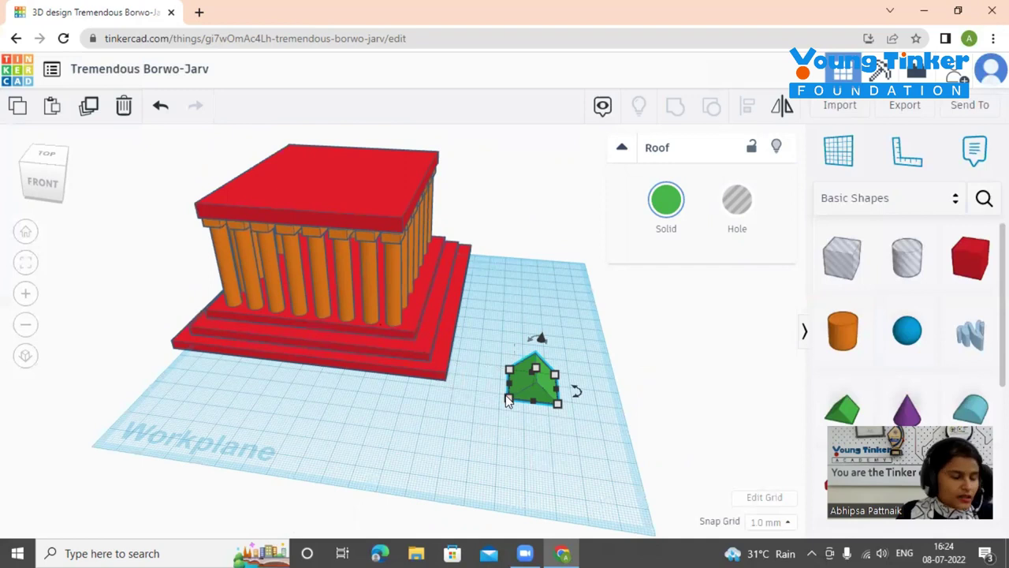
pyautogui.moveTo(508, 399); pyautogui.dragTo(297, 487)
pyautogui.moveTo(628, 466); pyautogui.dragTo(630, 428, button='right')
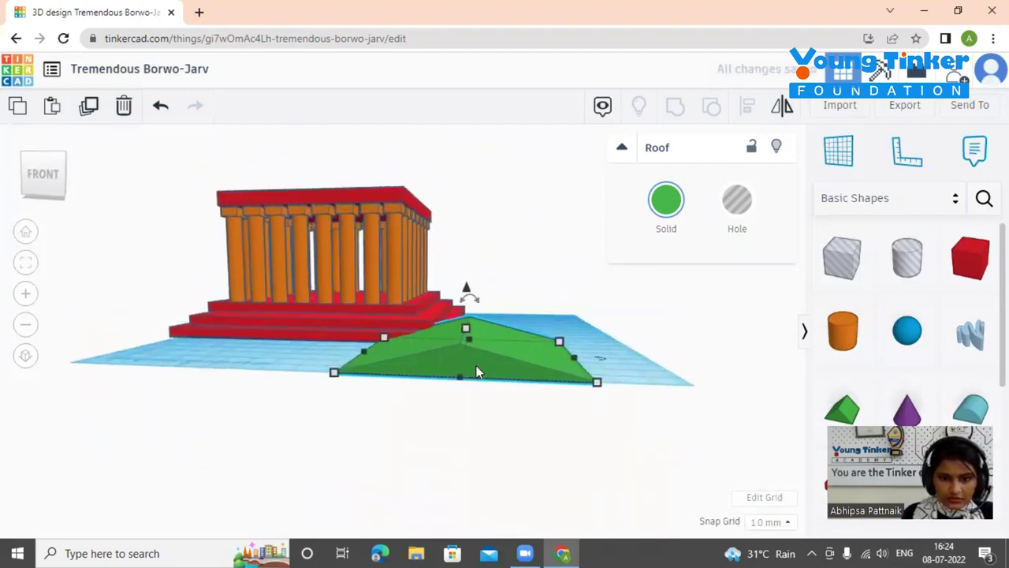
# - Raise the green roof above the height of the columns and move it over the red slab
pyautogui.moveTo(466, 293); pyautogui.dragTo(476, 188)
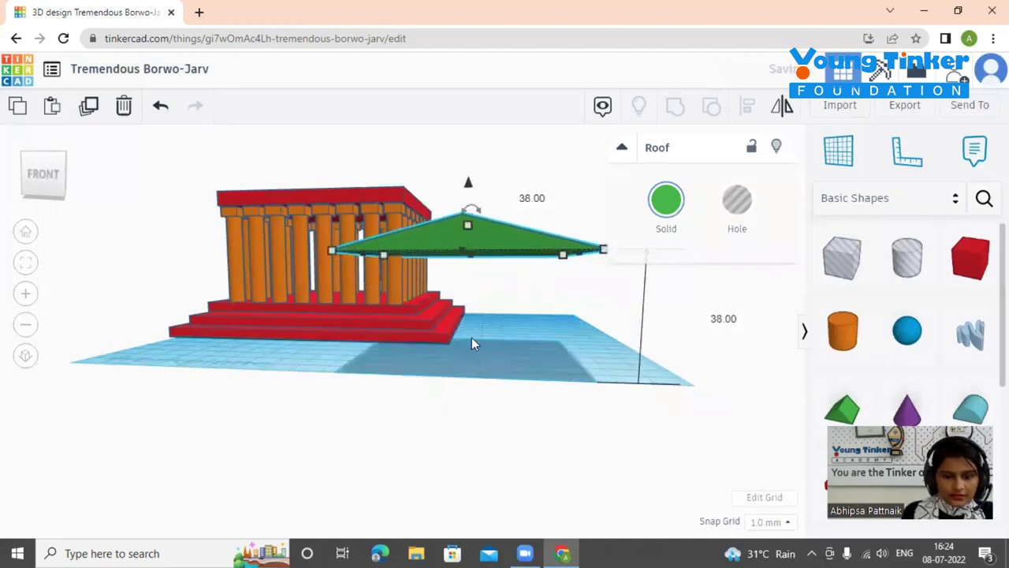
pyautogui.moveTo(491, 349); pyautogui.dragTo(523, 365, button='right')
pyautogui.moveTo(517, 253); pyautogui.dragTo(505, 152)
pyautogui.moveTo(514, 244); pyautogui.dragTo(262, 190)
pyautogui.moveTo(504, 352); pyautogui.dragTo(468, 459, button='right')
# - Lengthen the roof to about 101 mm and adjust its position and front corner to match the slab
pyautogui.moveTo(399, 186); pyautogui.dragTo(416, 125)
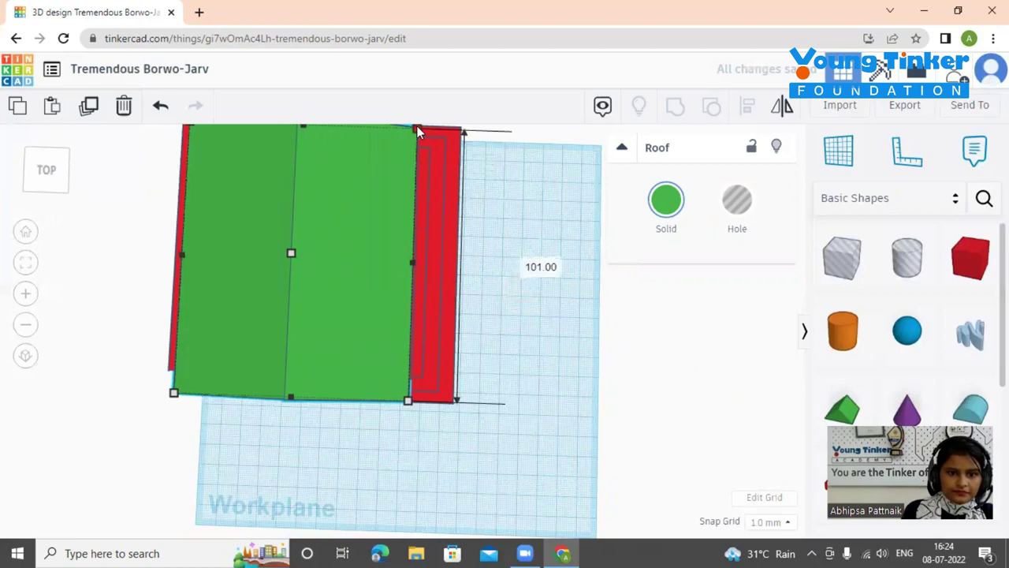
pyautogui.moveTo(339, 321); pyautogui.dragTo(335, 297)
pyautogui.moveTo(405, 376); pyautogui.dragTo(413, 376)
pyautogui.moveTo(528, 357); pyautogui.dragTo(352, 295, button='right')
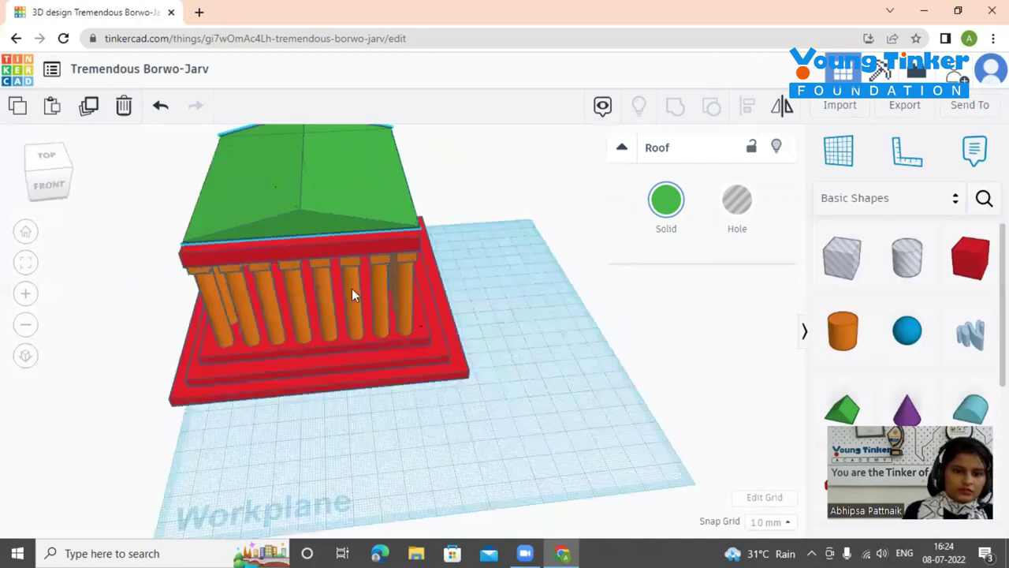
pyautogui.moveTo(327, 211); pyautogui.dragTo(326, 218)
# - Stretch the roof's base from its corner to cover the slab, to about 88 by 110 mm
pyautogui.moveTo(489, 337); pyautogui.dragTo(359, 481, button='right')
pyautogui.moveTo(292, 465); pyautogui.dragTo(334, 439, button='right')
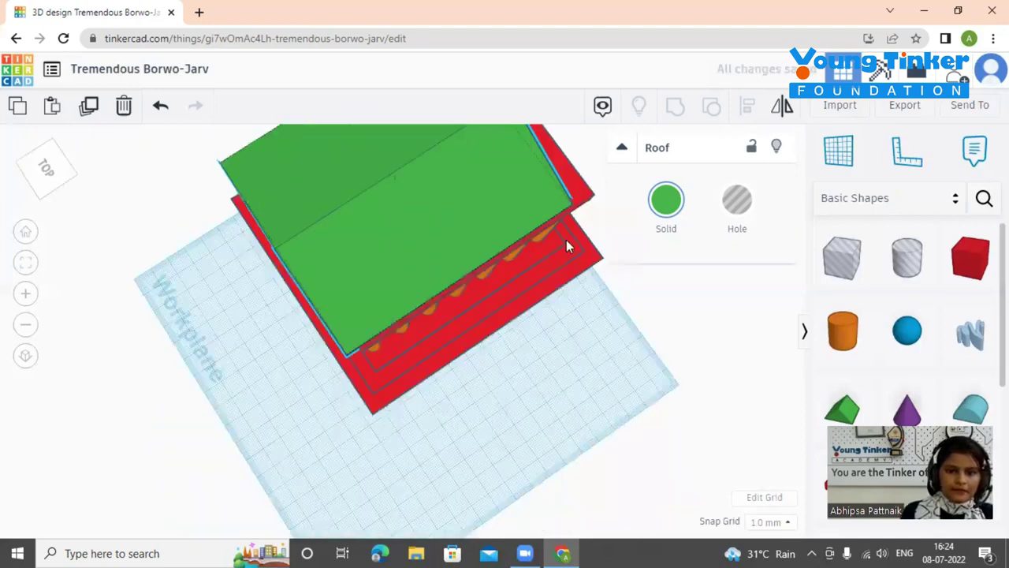
pyautogui.moveTo(566, 240); pyautogui.dragTo(589, 227, button='right')
pyautogui.moveTo(589, 227); pyautogui.dragTo(607, 225)
pyautogui.moveTo(465, 412); pyautogui.dragTo(536, 371, button='right')
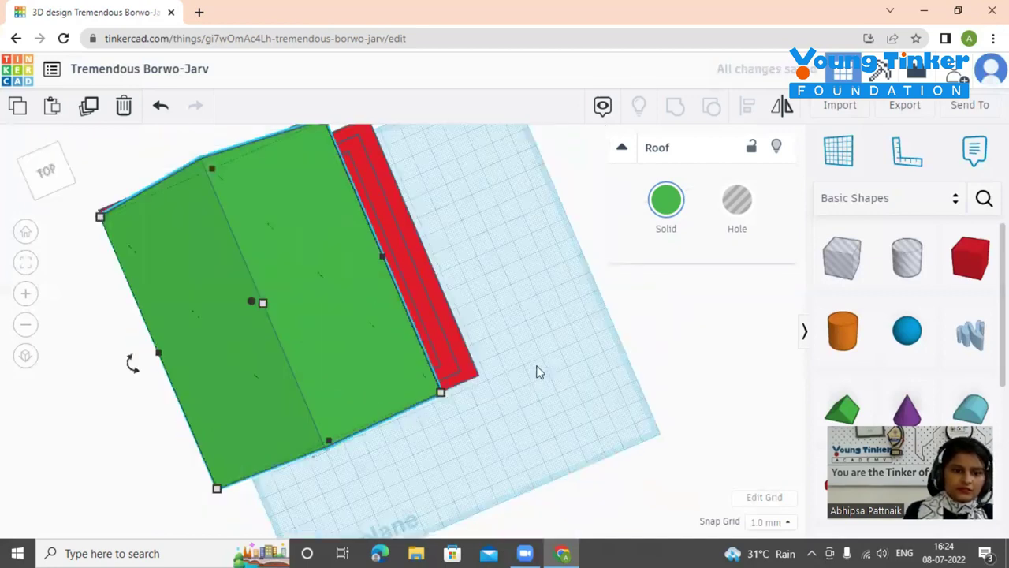
# - Shift the roof slightly so that its edges line up with the slab underneath
pyautogui.scroll(-3, 428, 256)
pyautogui.moveTo(349, 193)
pyautogui.mouseDown()
pyautogui.moveTo(344, 178)
pyautogui.moveTo(346, 188)
pyautogui.mouseUp()
pyautogui.moveTo(466, 341); pyautogui.dragTo(334, 271, button='right')
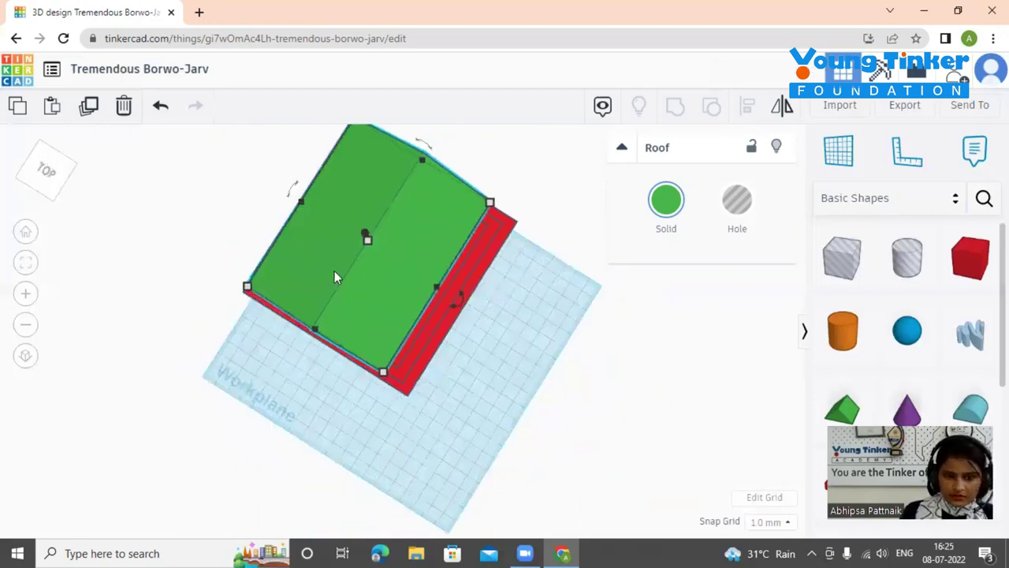
pyautogui.press('Right')
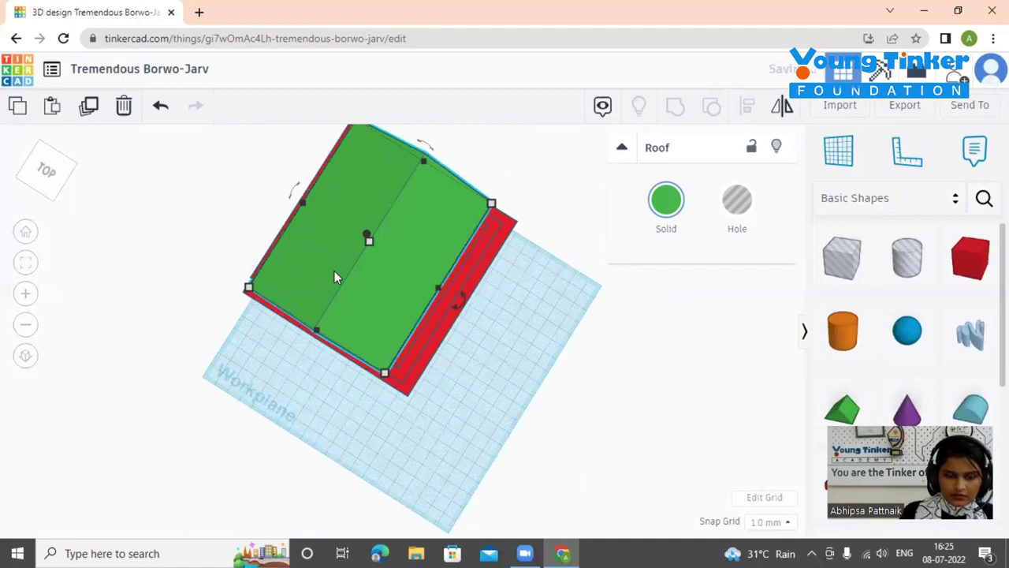
pyautogui.press('Left')
pyautogui.moveTo(380, 467); pyautogui.dragTo(426, 421)
pyautogui.moveTo(432, 413); pyautogui.dragTo(519, 339, button='right')
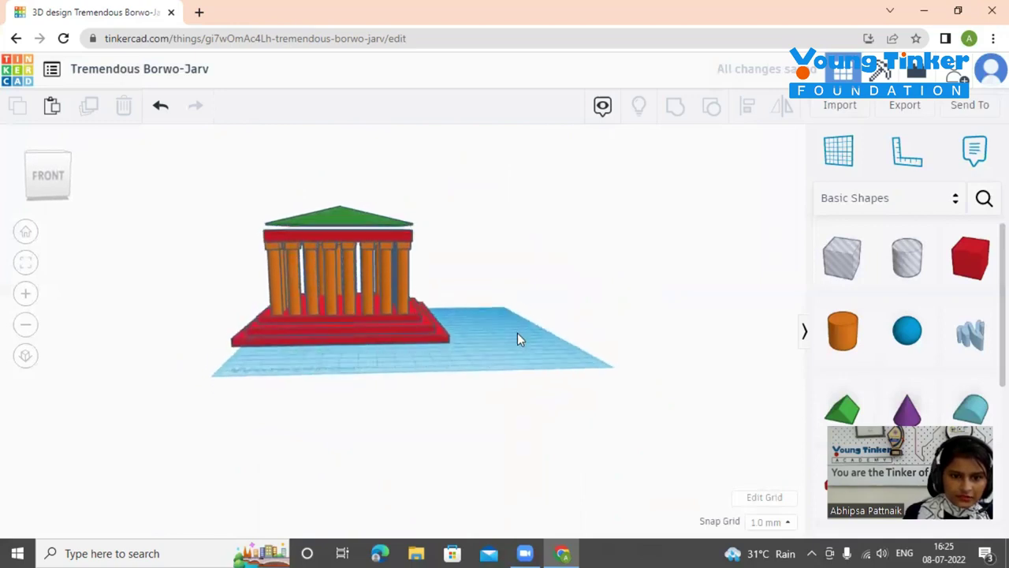
# - Close the vertical gap between the roof and the red slab by setting the roof down on it
pyautogui.click(351, 213)
pyautogui.moveTo(344, 178); pyautogui.dragTo(339, 175)
pyautogui.click(376, 369)
pyautogui.moveTo(377, 369); pyautogui.dragTo(376, 446, button='right')
# - Nudge the roof slightly towards the left side of the building to align it with the slab
pyautogui.click(356, 287)
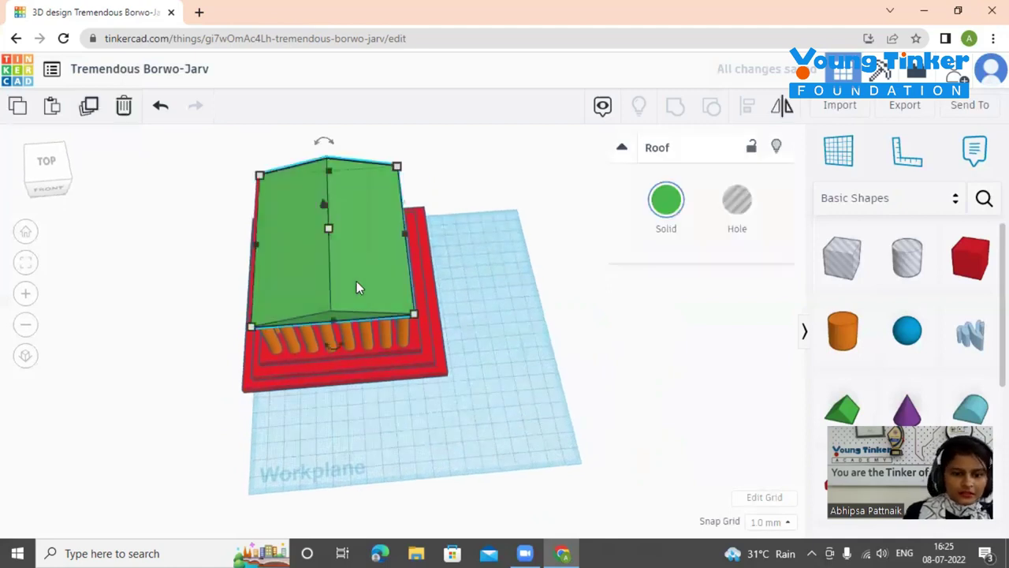
pyautogui.press('Left')
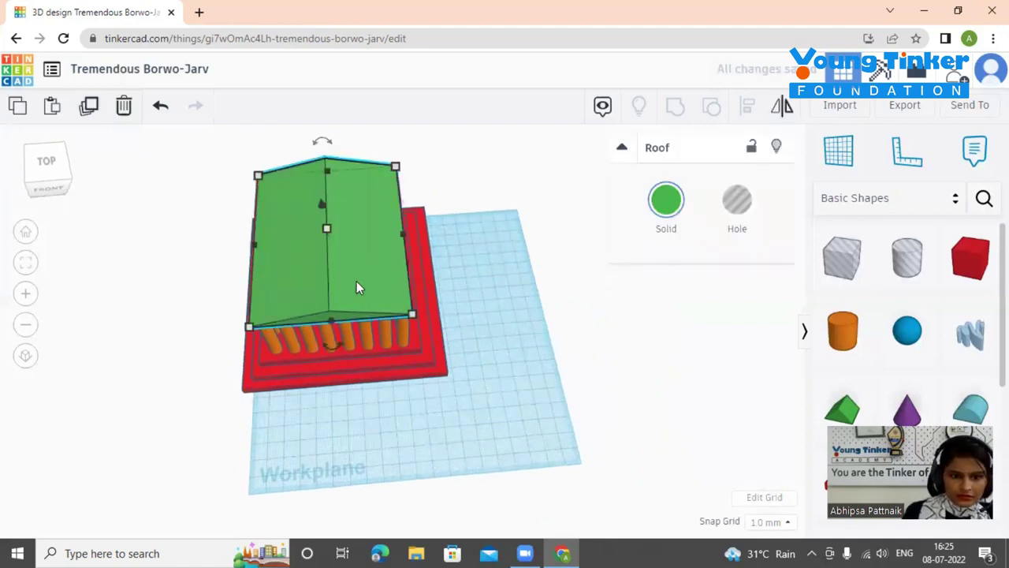
pyautogui.press('Left')
pyautogui.press('Right')
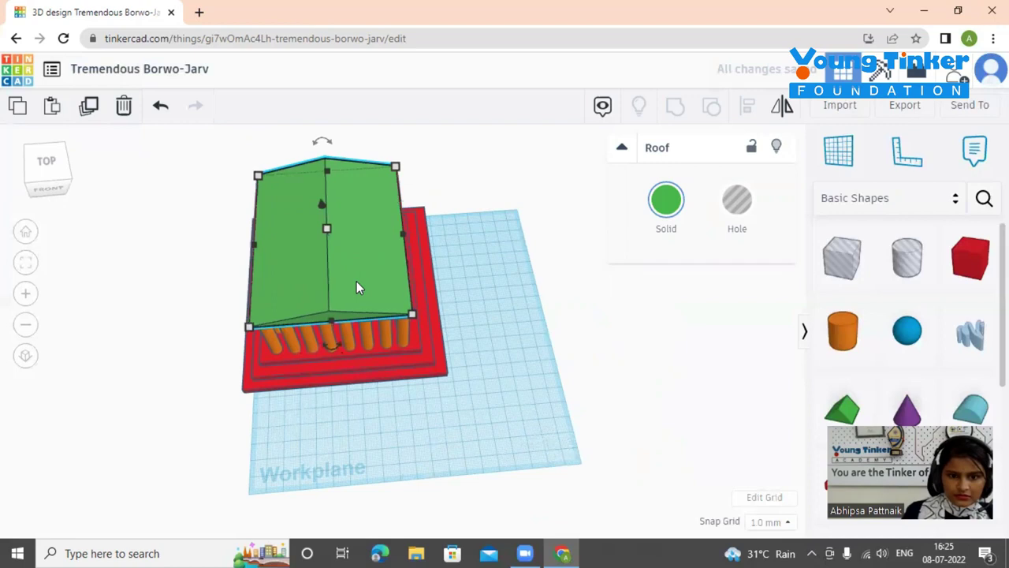
pyautogui.click(436, 421)
# - Widen the roof at its front left corner to 90 mm, keeping its length at 110 mm
pyautogui.moveTo(480, 380); pyautogui.dragTo(300, 235, button='right')
pyautogui.click(276, 250)
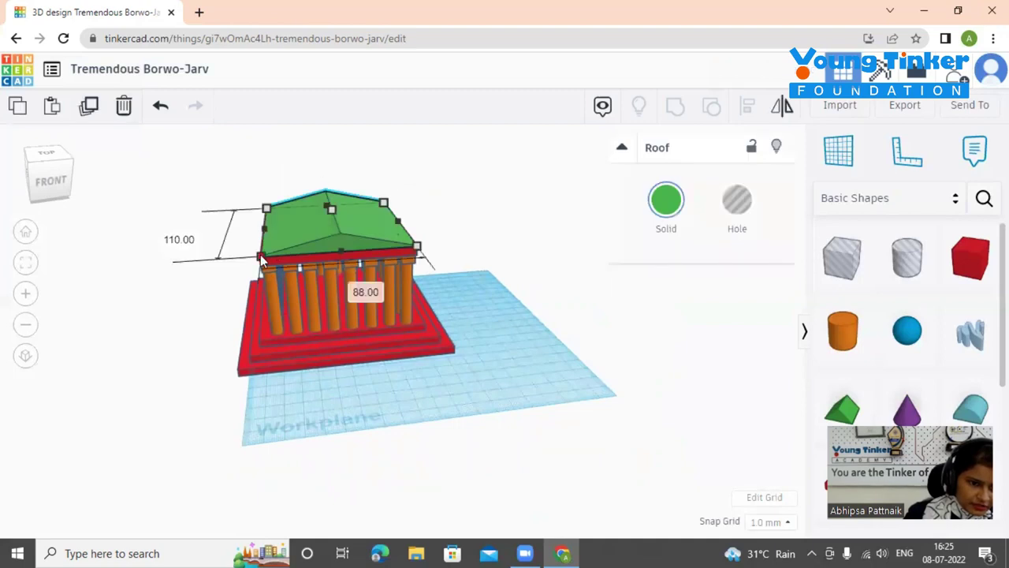
pyautogui.moveTo(260, 260); pyautogui.dragTo(257, 260)
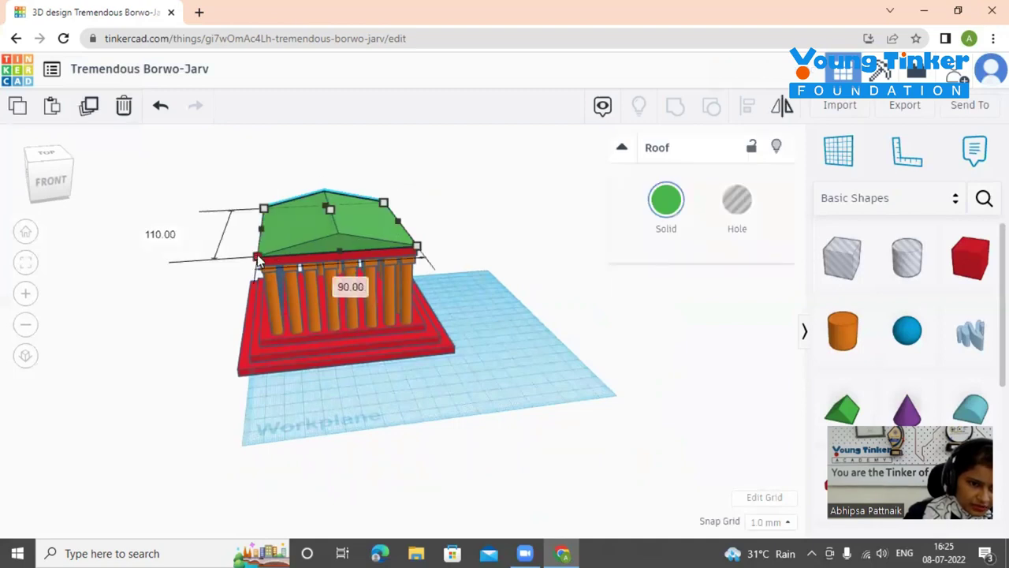
pyautogui.click(326, 363)
pyautogui.click(415, 412)
pyautogui.moveTo(416, 411); pyautogui.dragTo(435, 387, button='right')
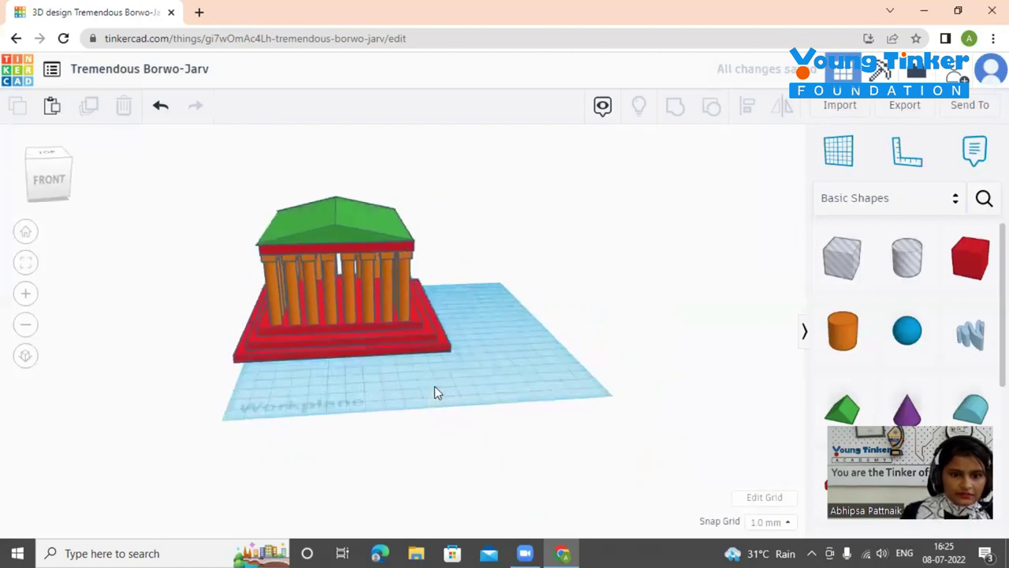
# - Increase the roof's height above 10 mm to make its slopes steeper
pyautogui.click(339, 228)
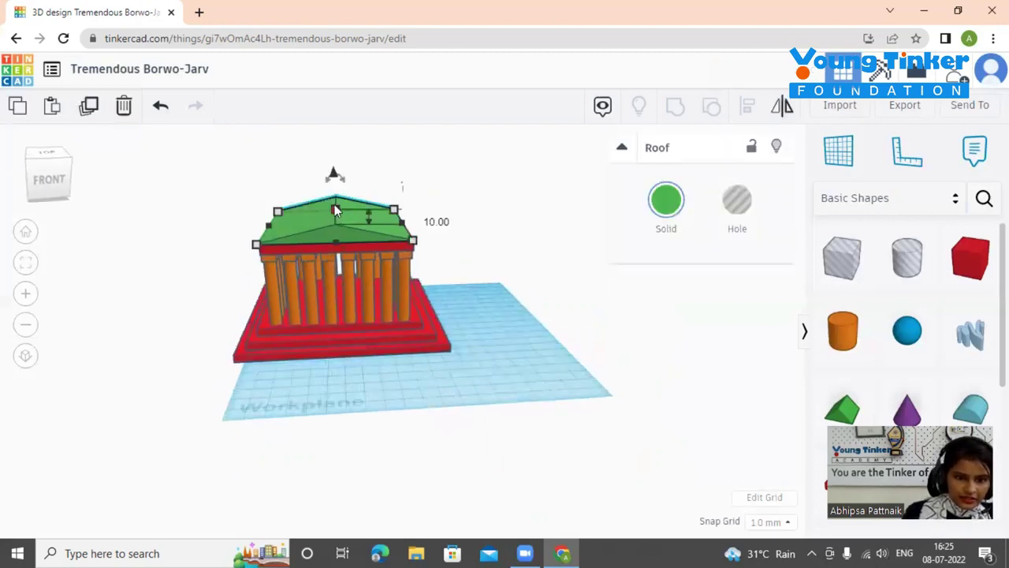
pyautogui.moveTo(334, 202)
pyautogui.mouseDown()
pyautogui.moveTo(331, 178)
pyautogui.moveTo(337, 189)
pyautogui.mouseUp()
pyautogui.moveTo(410, 410); pyautogui.dragTo(586, 390, button='right')
# - Group the roof, the slab and the columned structure into one multicolour shape
pyautogui.moveTo(473, 401); pyautogui.dragTo(392, 367, button='right')
pyautogui.moveTo(240, 307); pyautogui.dragTo(479, 396)
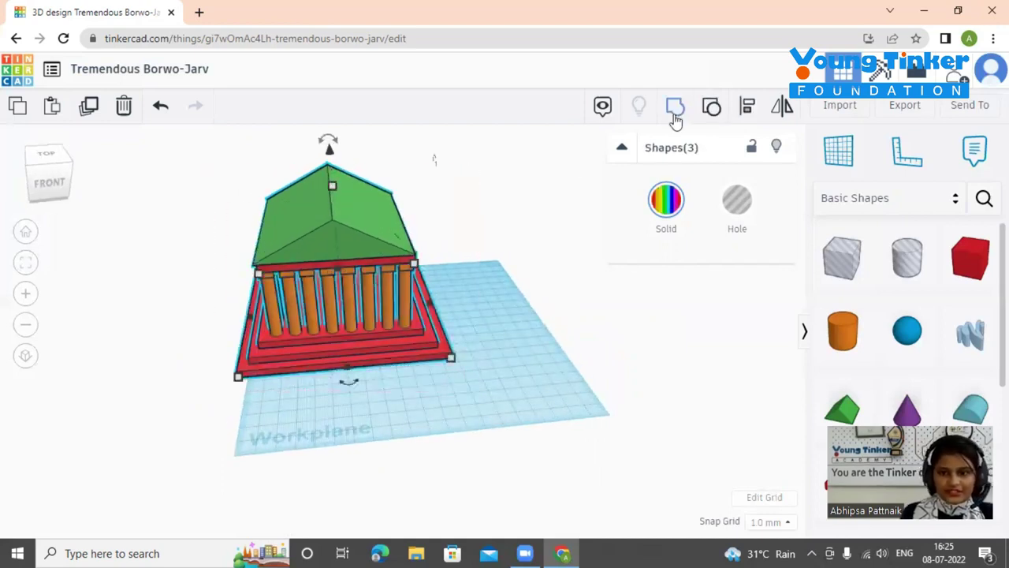
pyautogui.click(675, 112)
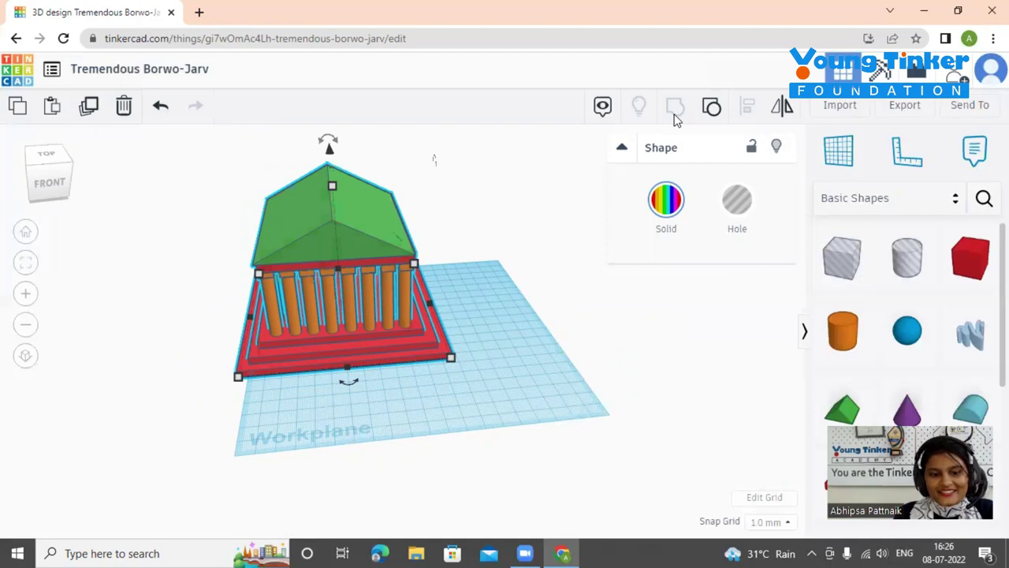
pyautogui.click(518, 389)
# - Move the grouped temple to the middle of the workplane and inspect it from the corner and front
pyautogui.moveTo(517, 389); pyautogui.dragTo(312, 423, button='right')
pyautogui.scroll(3, 326, 414)
pyautogui.scroll(-2, 328, 415)
pyautogui.click(319, 300)
pyautogui.moveTo(319, 300); pyautogui.dragTo(368, 308)
pyautogui.moveTo(386, 478); pyautogui.dragTo(443, 473, button='right')
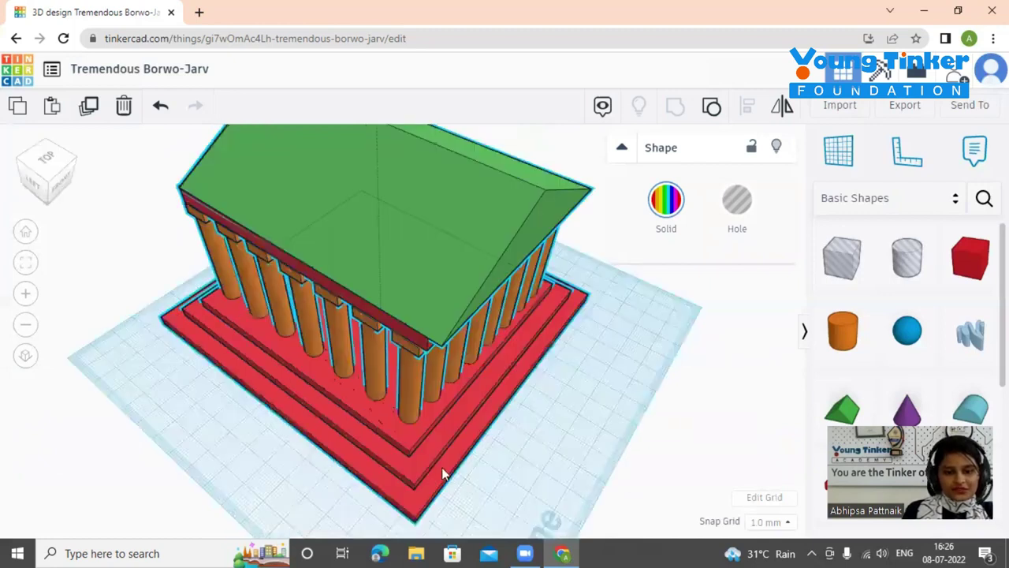
pyautogui.moveTo(384, 423); pyautogui.dragTo(343, 468, button='right')
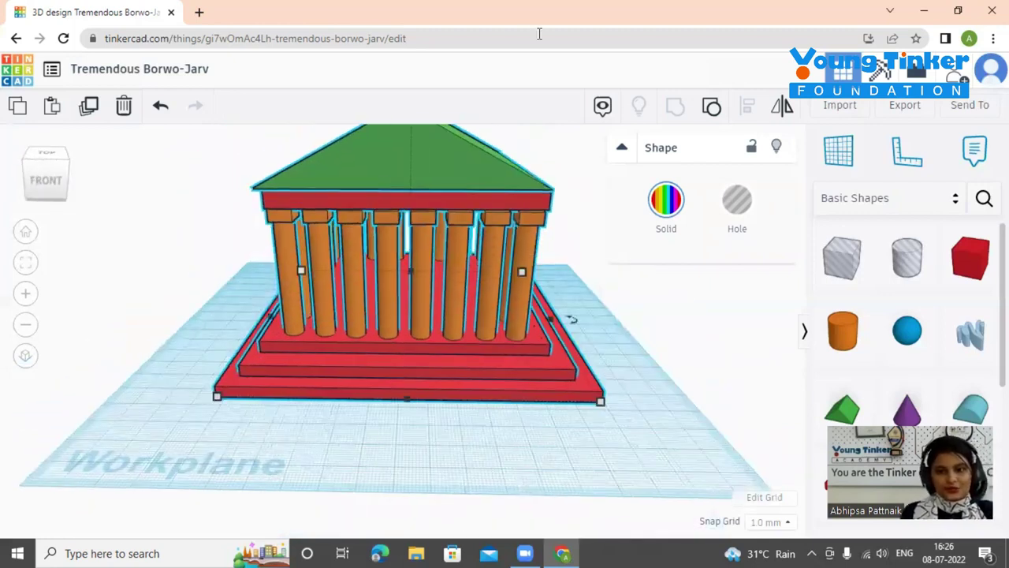